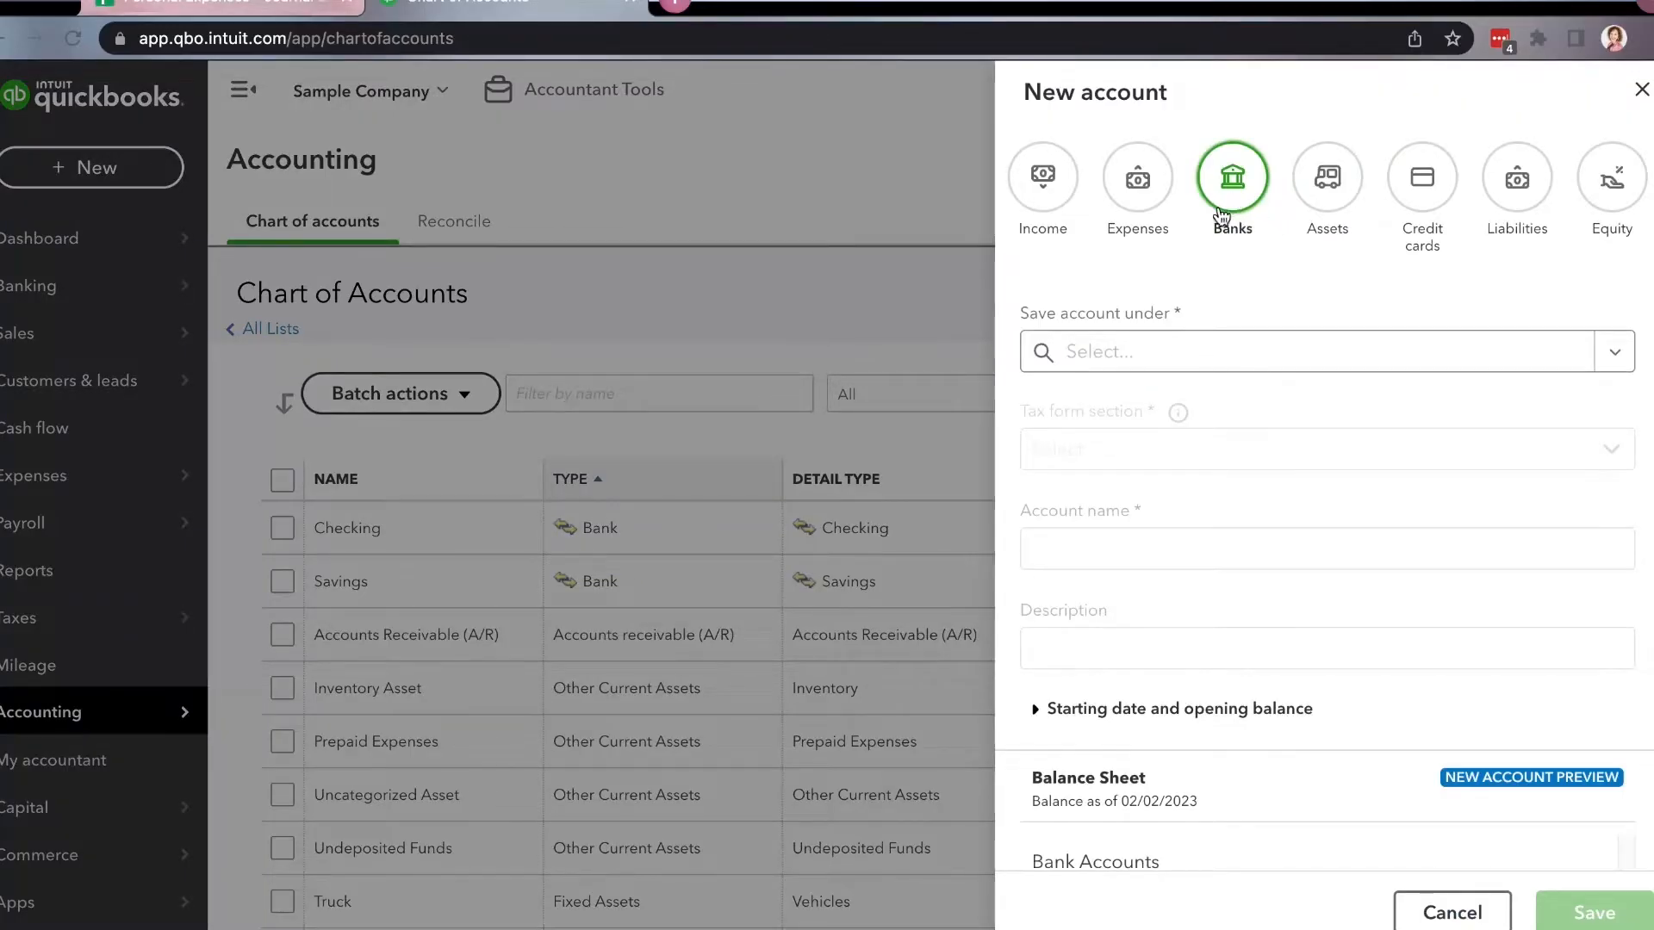
# Create an account named Petty Cash under Bank Accounts with the tax form section Cash on hand, and save it.
pyautogui.click(1236, 347)
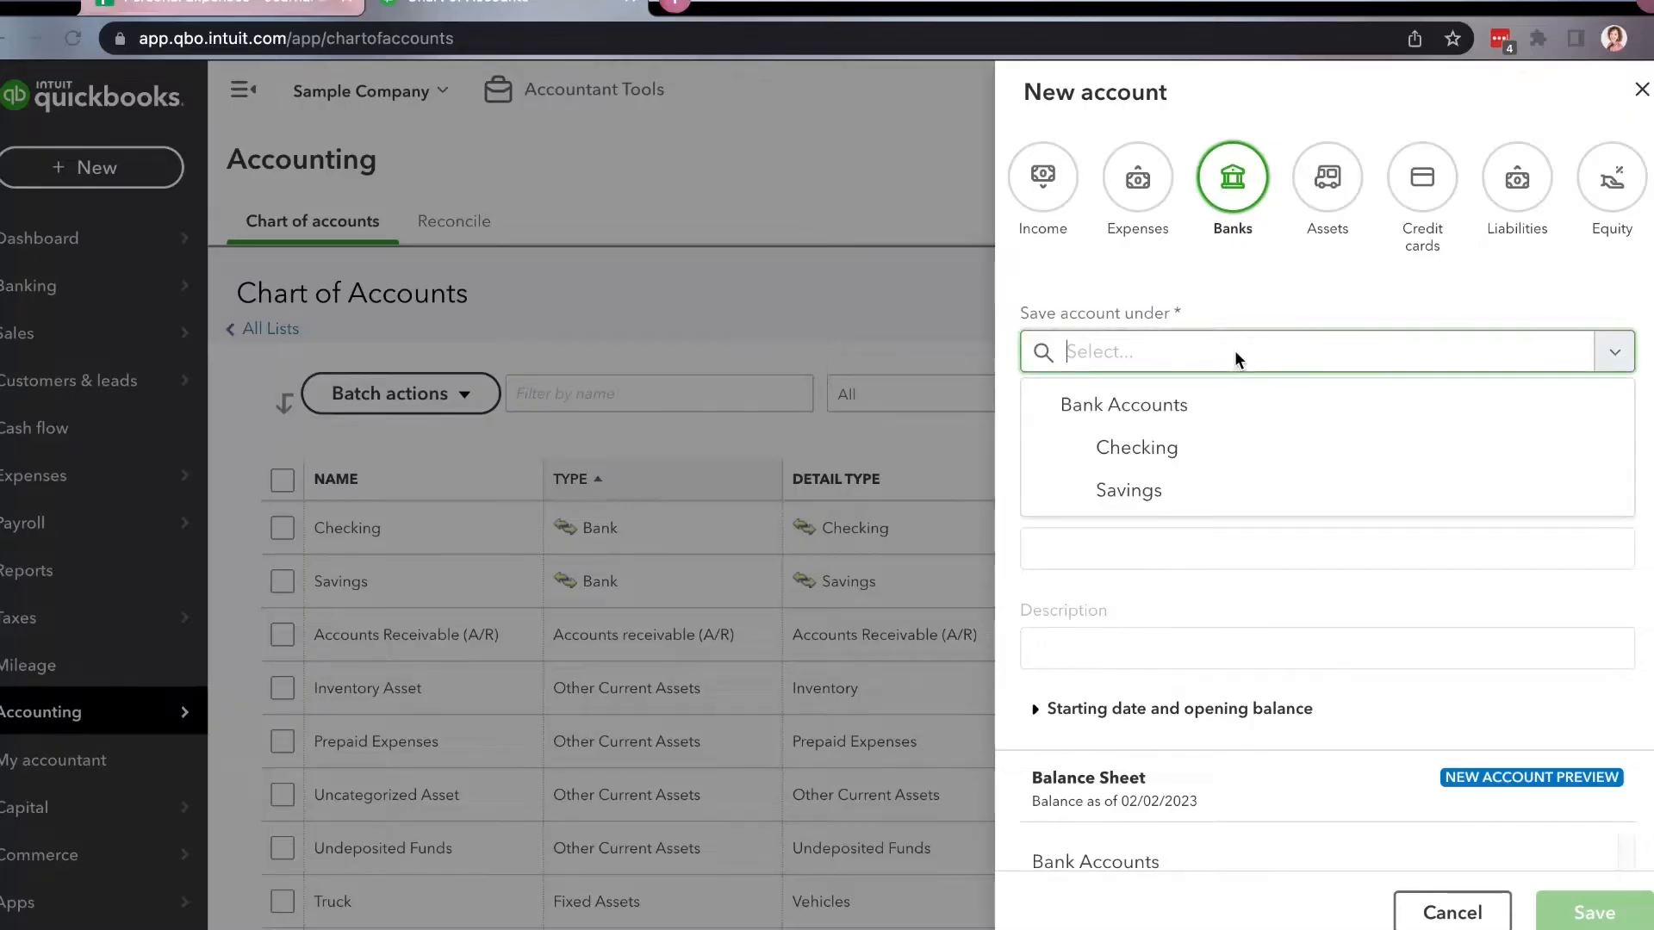
pyautogui.click(1168, 418)
pyautogui.click(1167, 446)
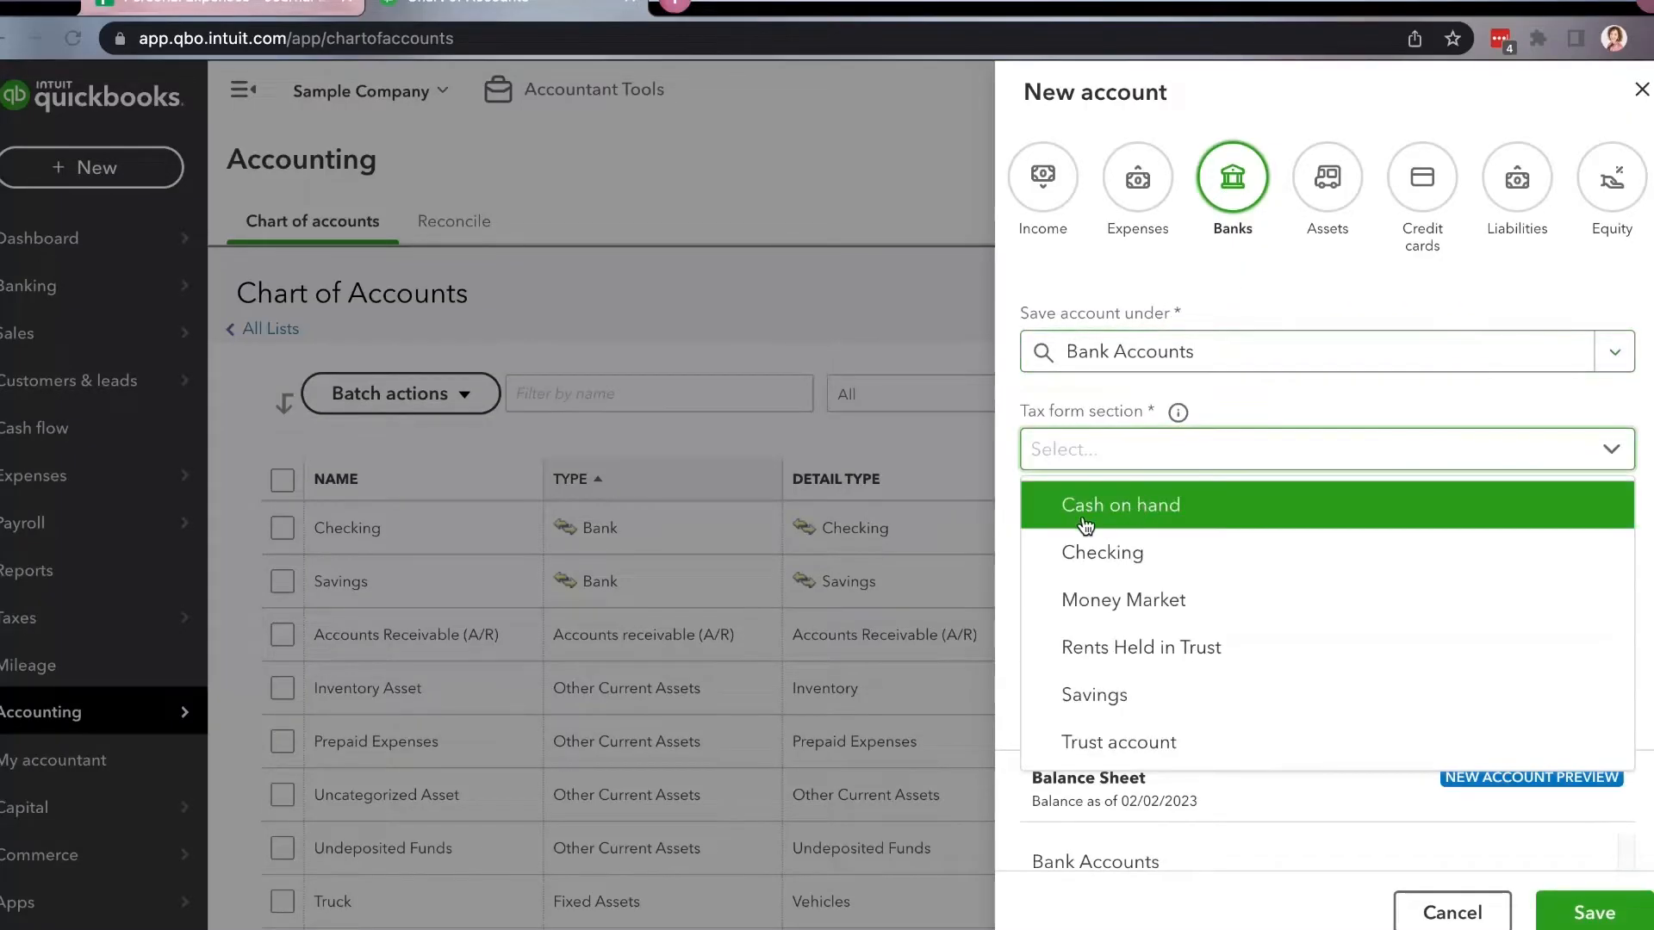
pyautogui.click(1170, 520)
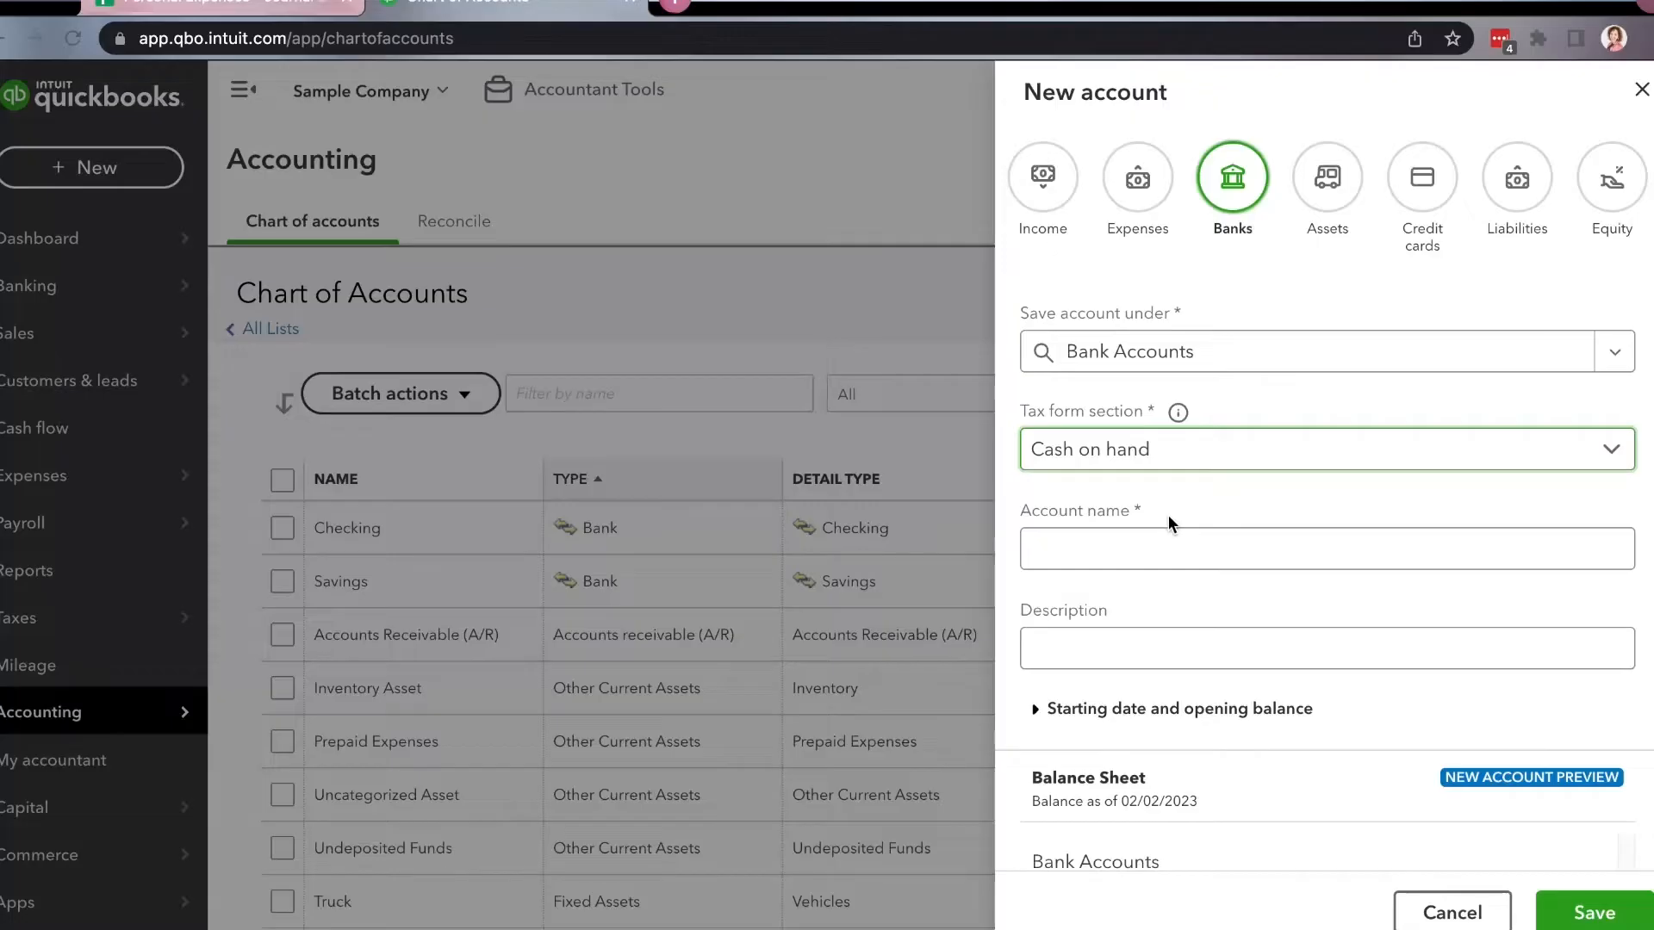
pyautogui.click(1132, 560)
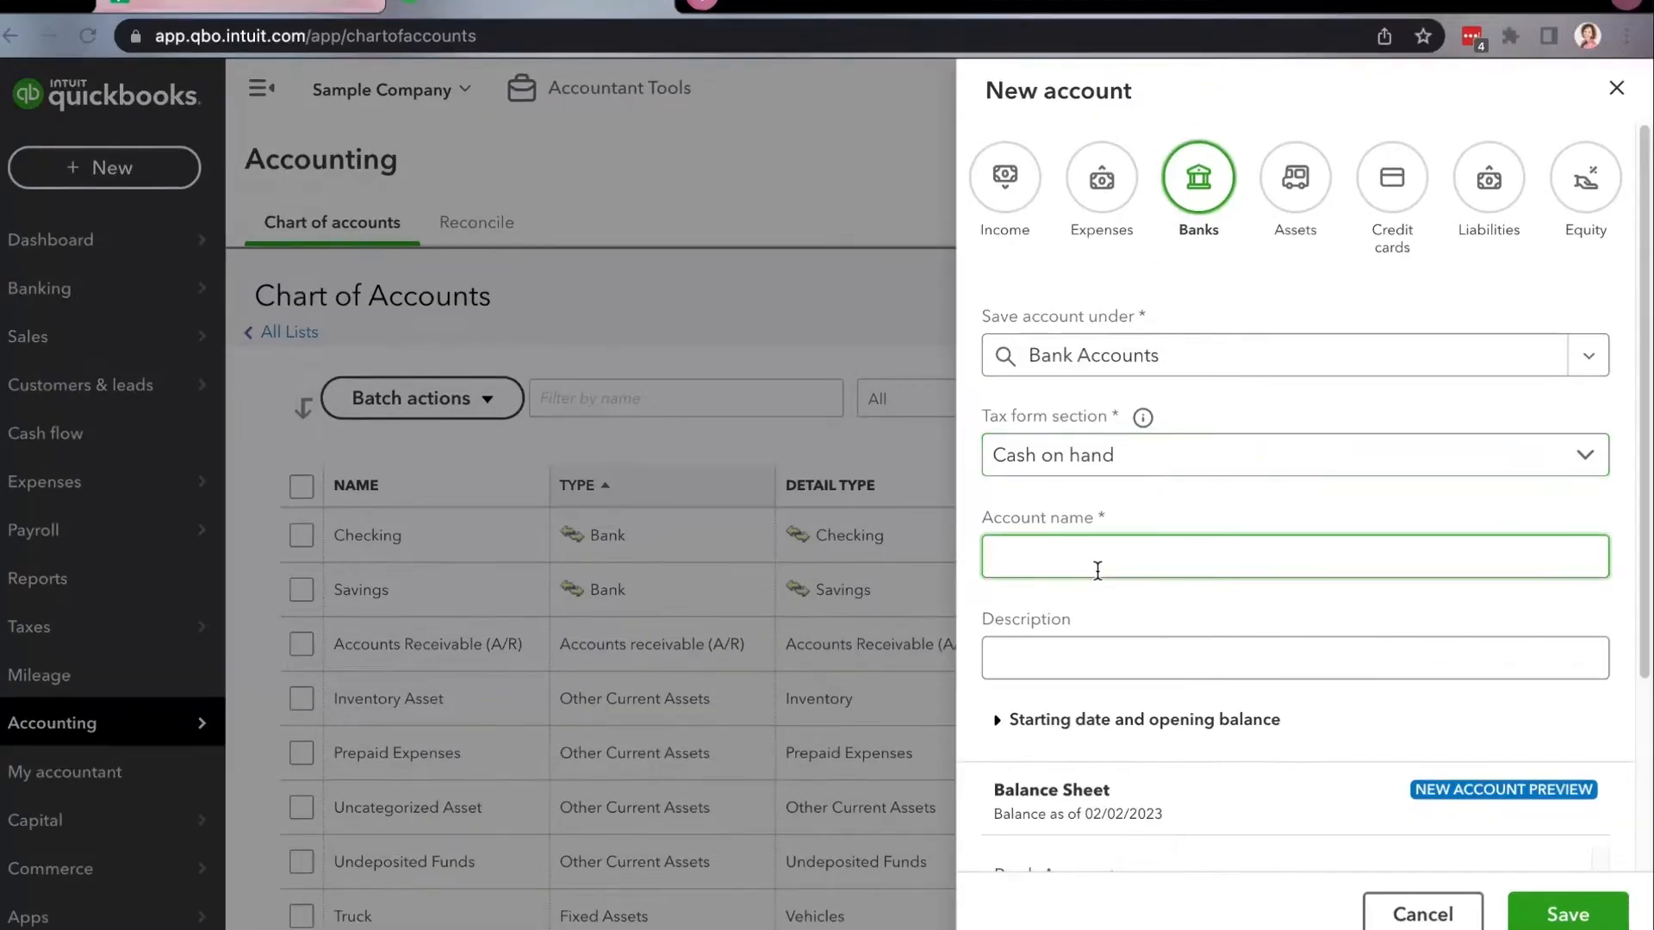
pyautogui.write('Cash')
pyautogui.scroll(-3, 1099, 669)
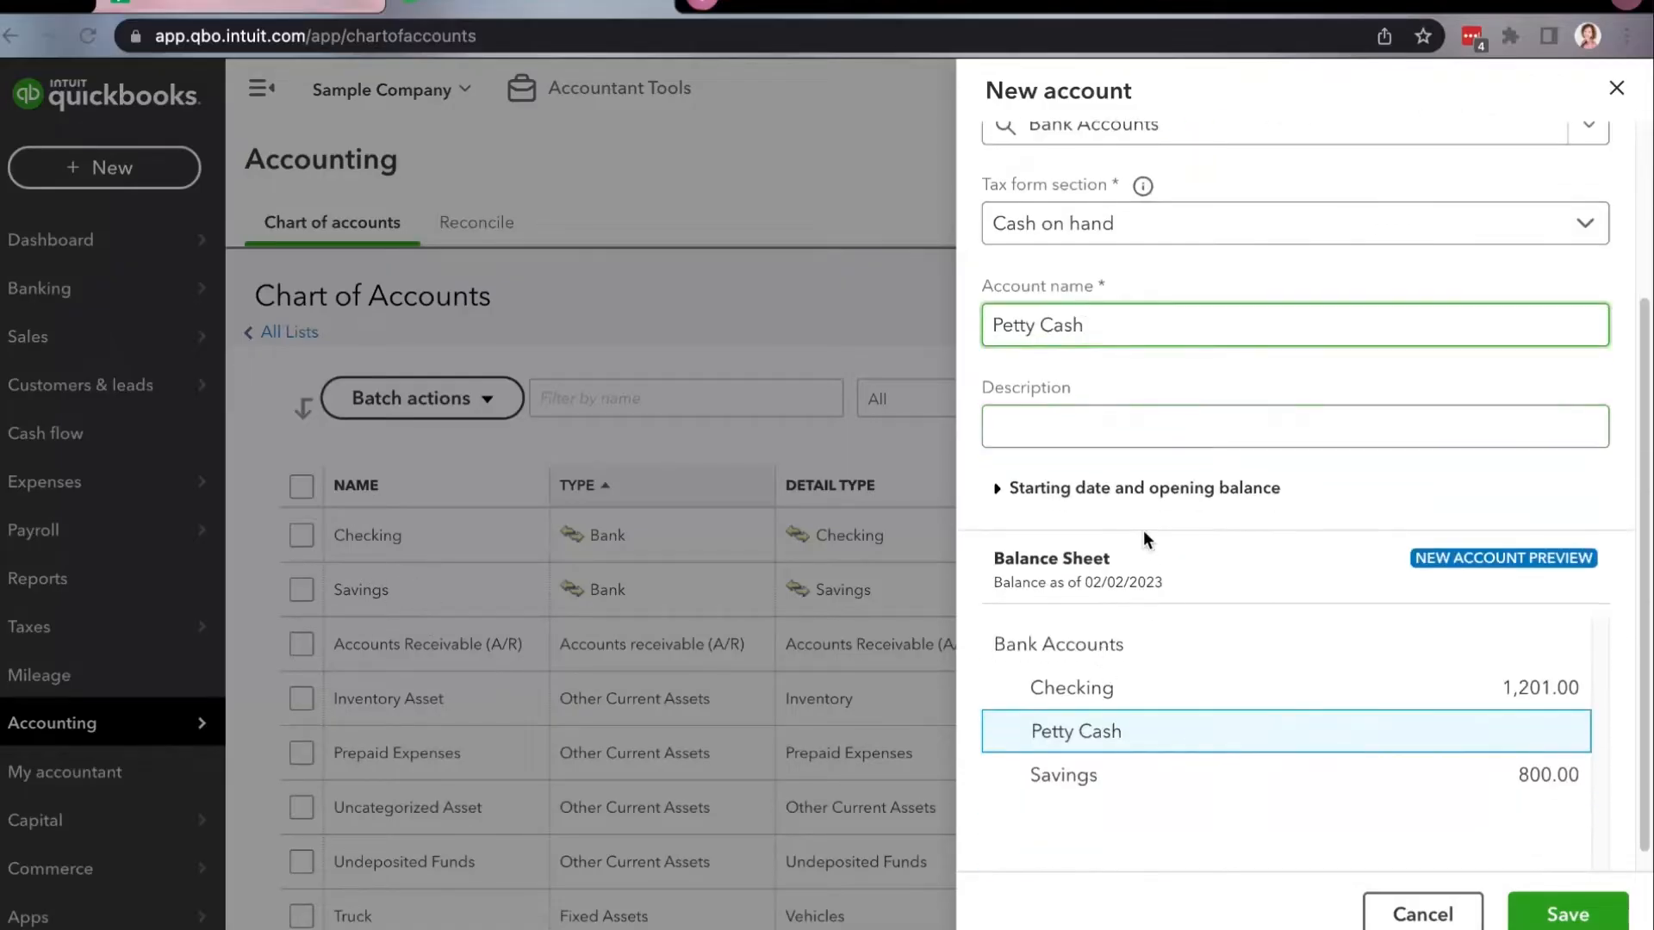
pyautogui.click(1568, 912)
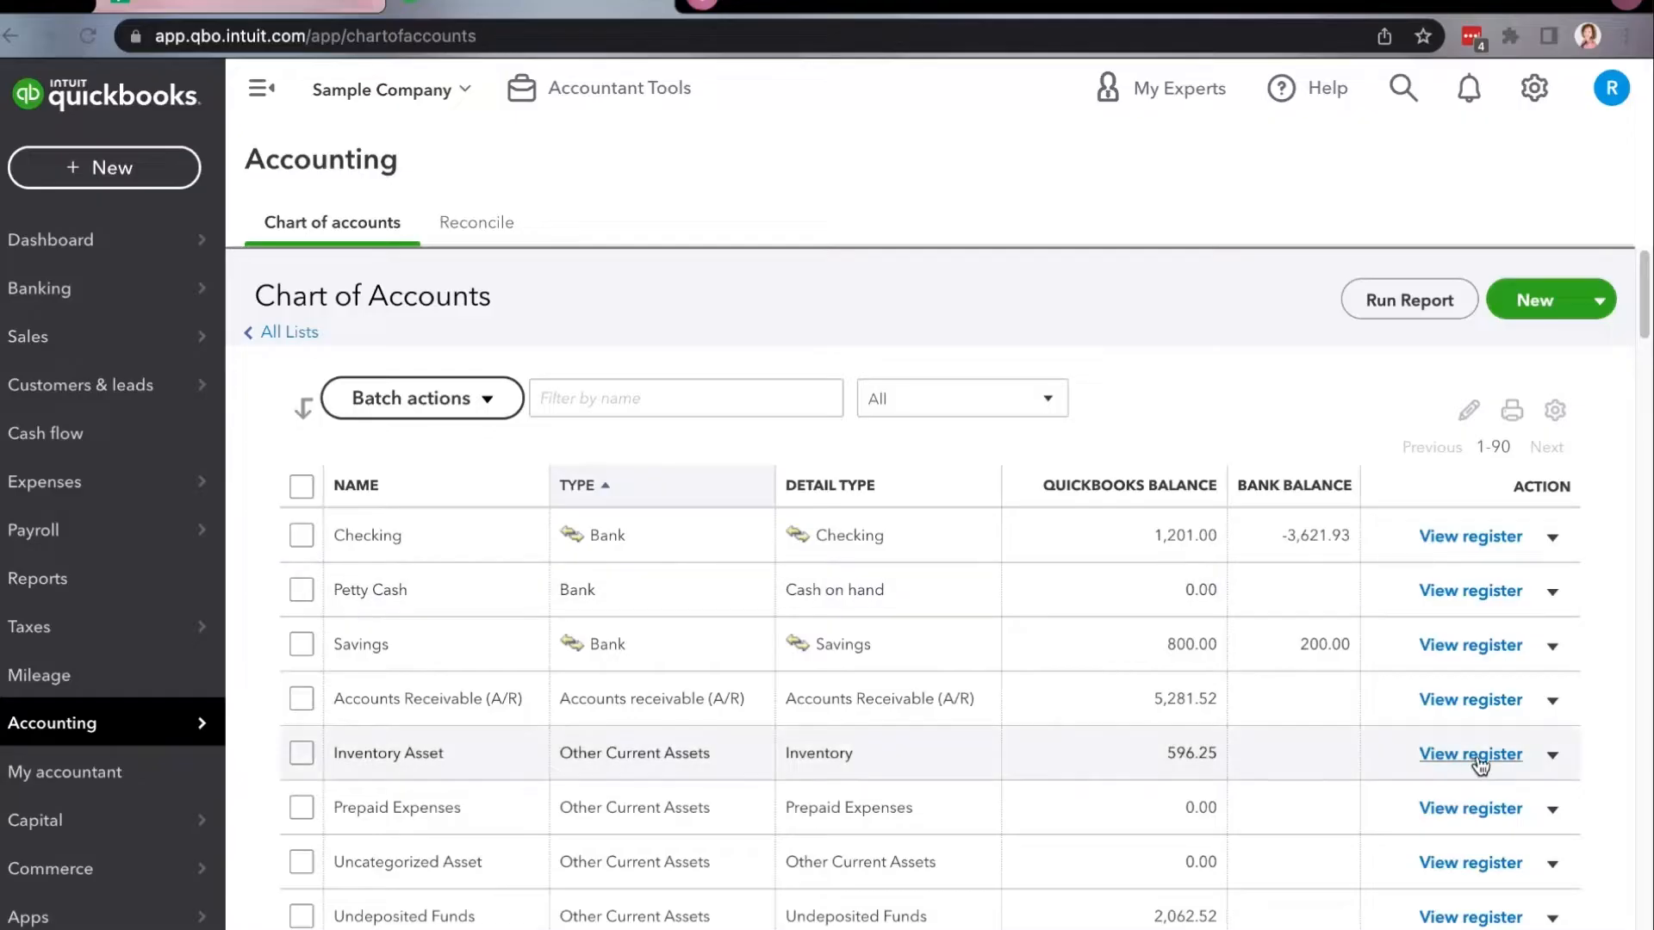
# Open the Petty Cash account's register and start a new expense entry in it.
pyautogui.click(1503, 595)
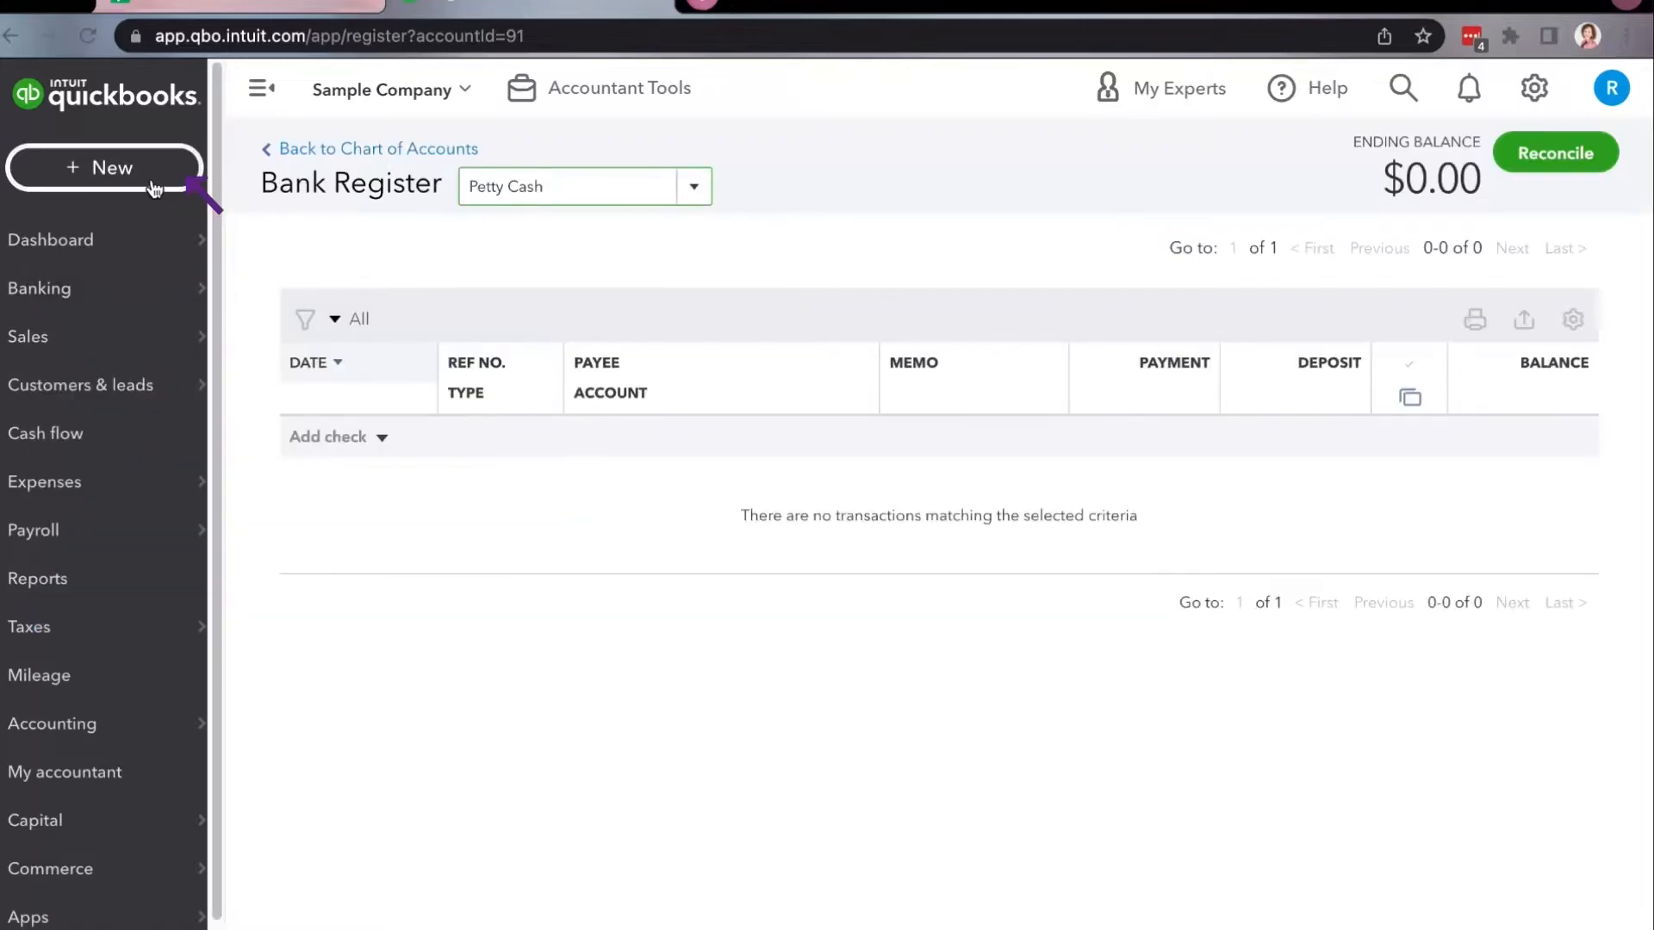
pyautogui.click(155, 189)
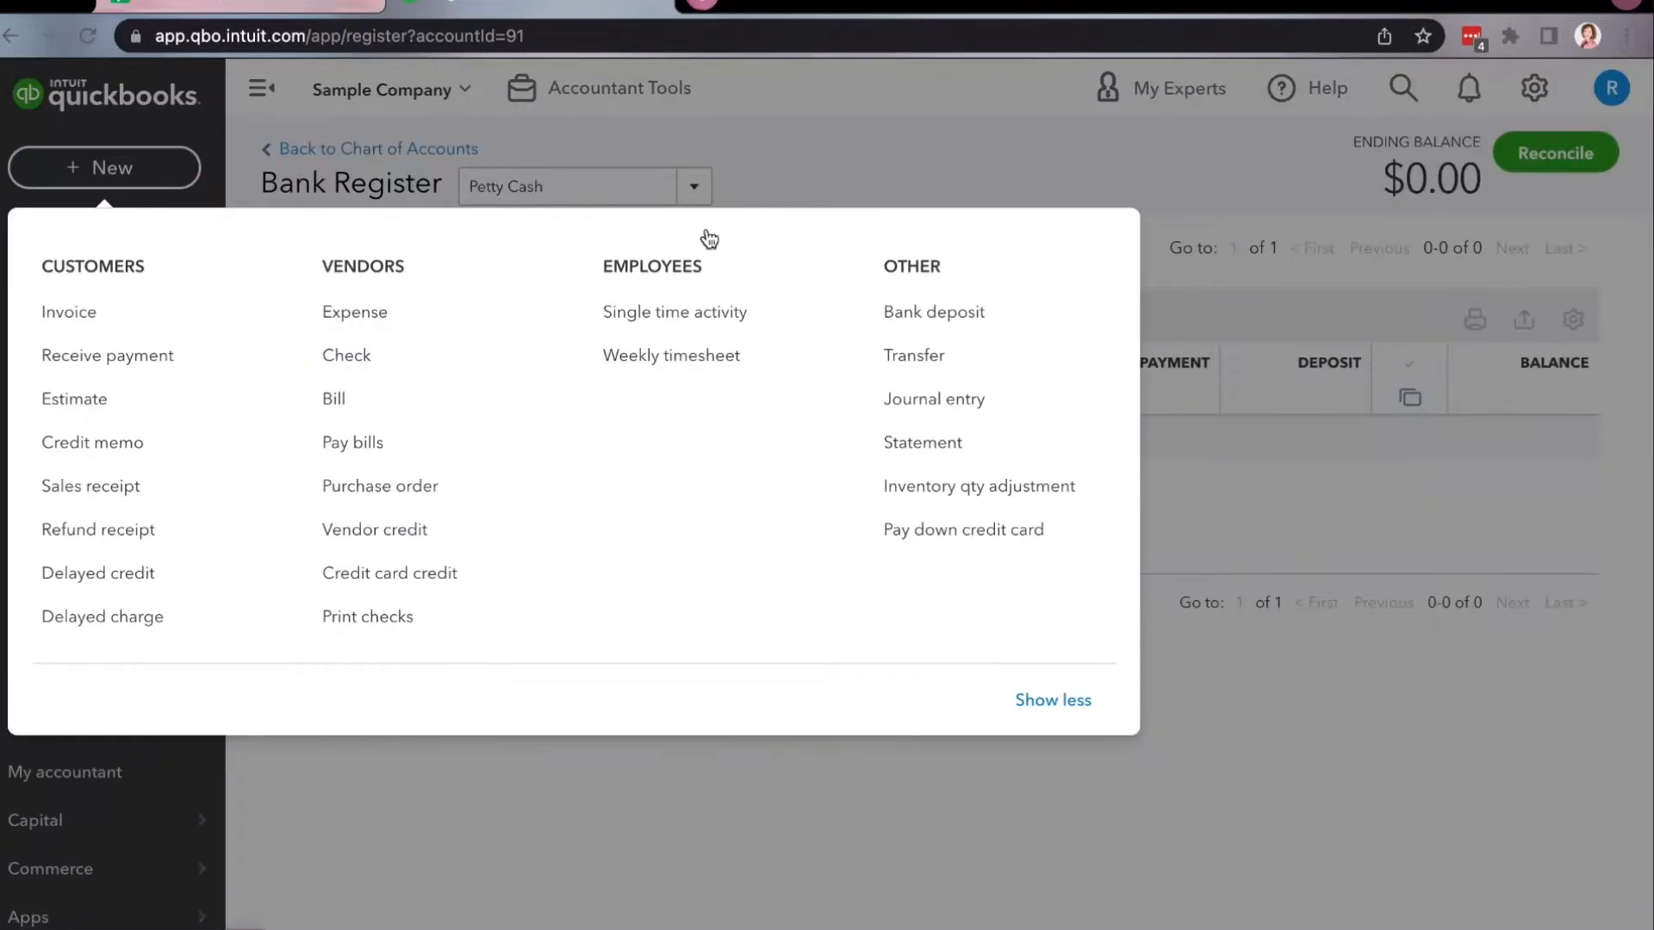
pyautogui.click(884, 165)
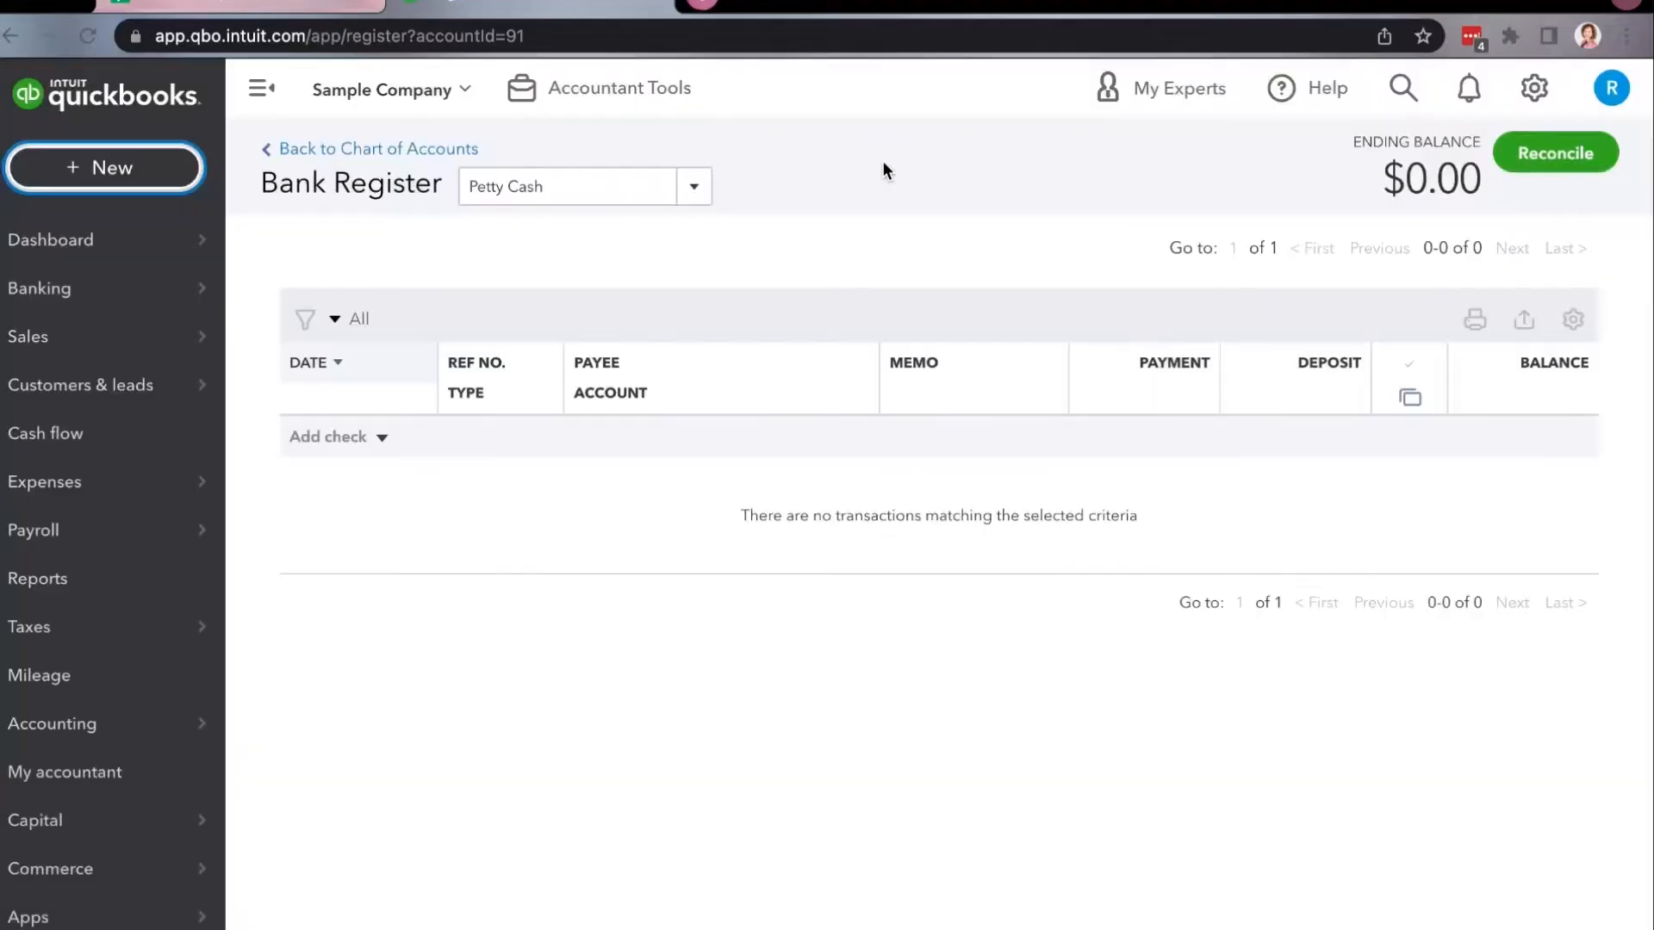
pyautogui.click(381, 438)
pyautogui.click(379, 717)
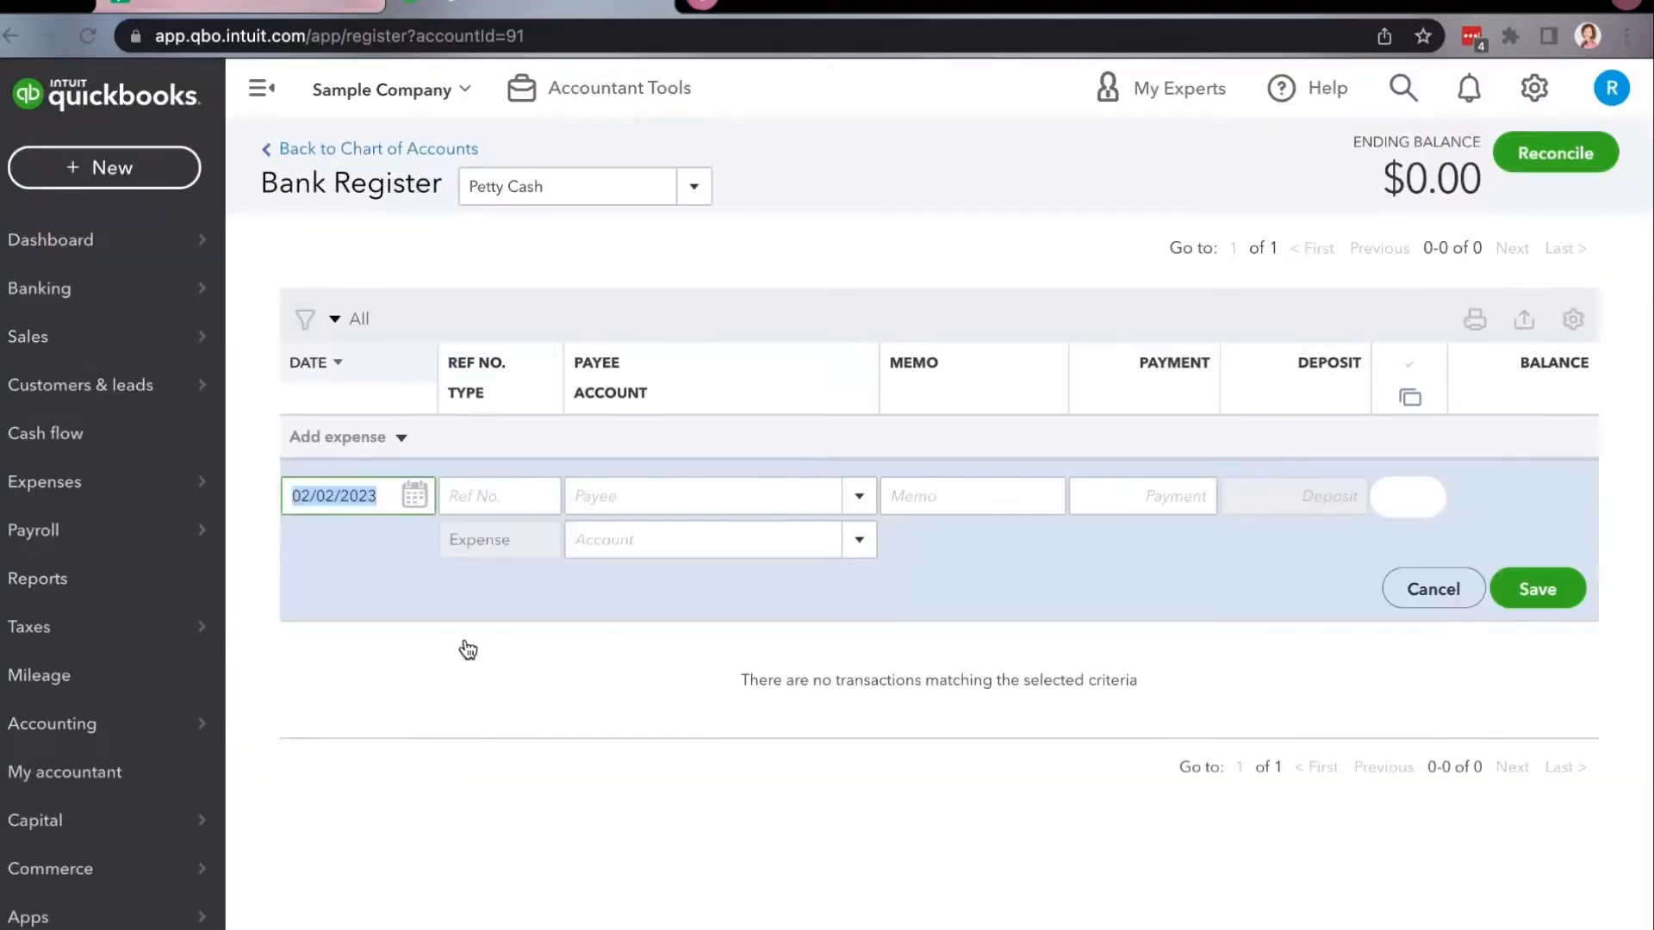
# Date the expense 03/01/2025 and add Exxon as a new vendor for its payee.
pyautogui.write('Exxon')
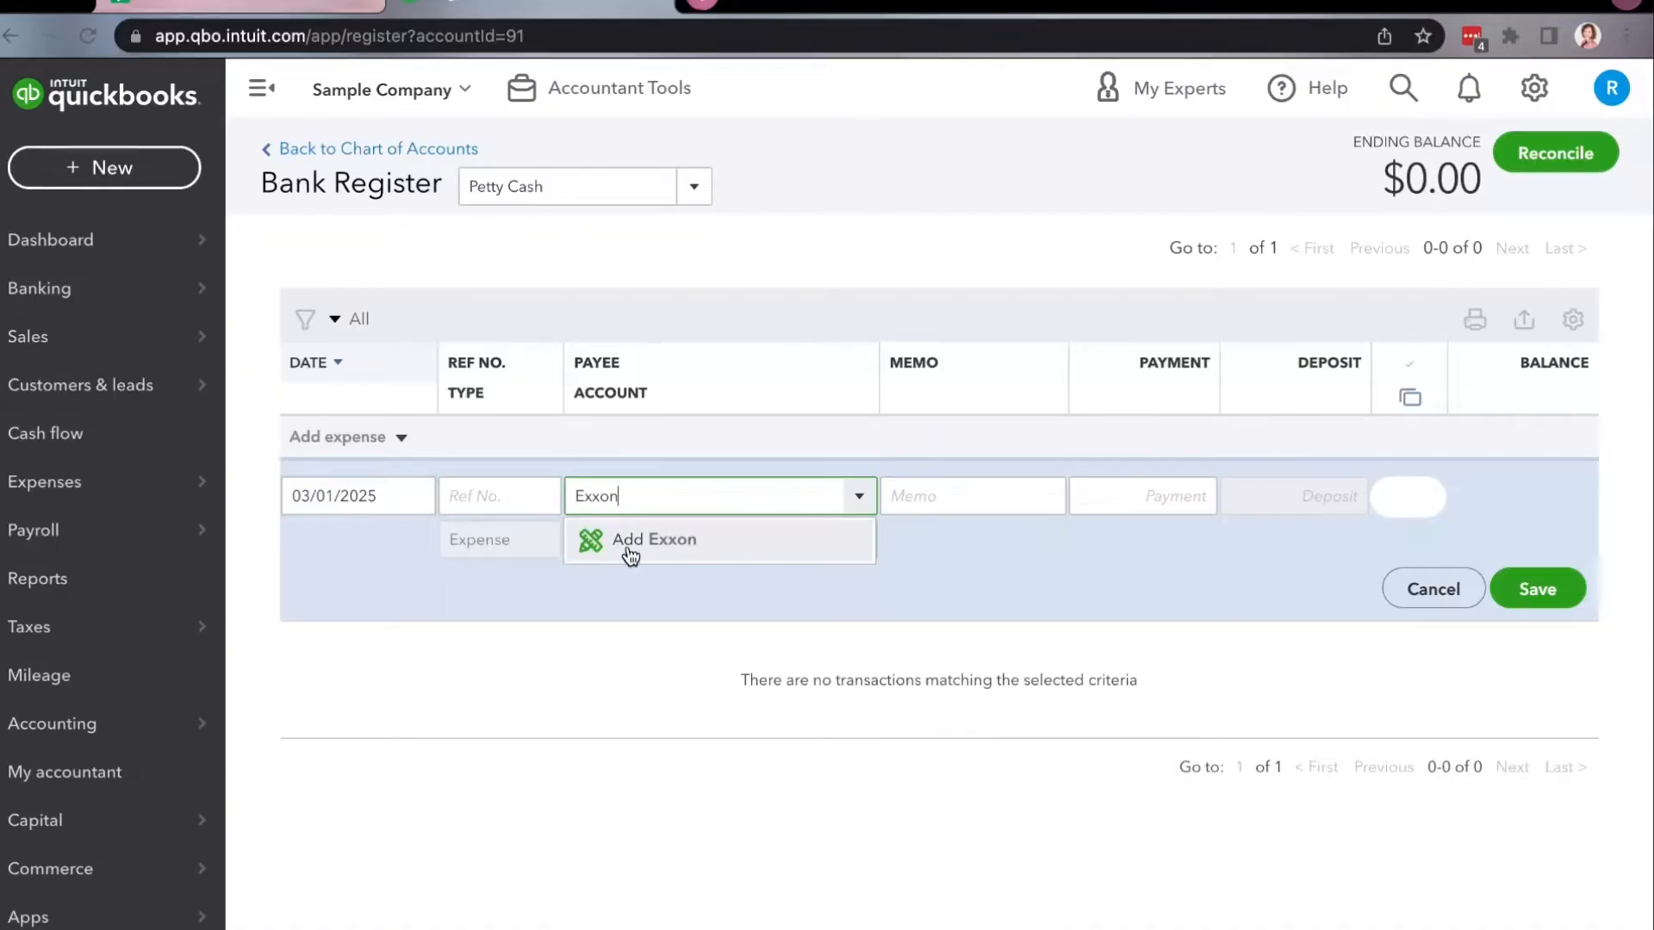
pyautogui.click(689, 540)
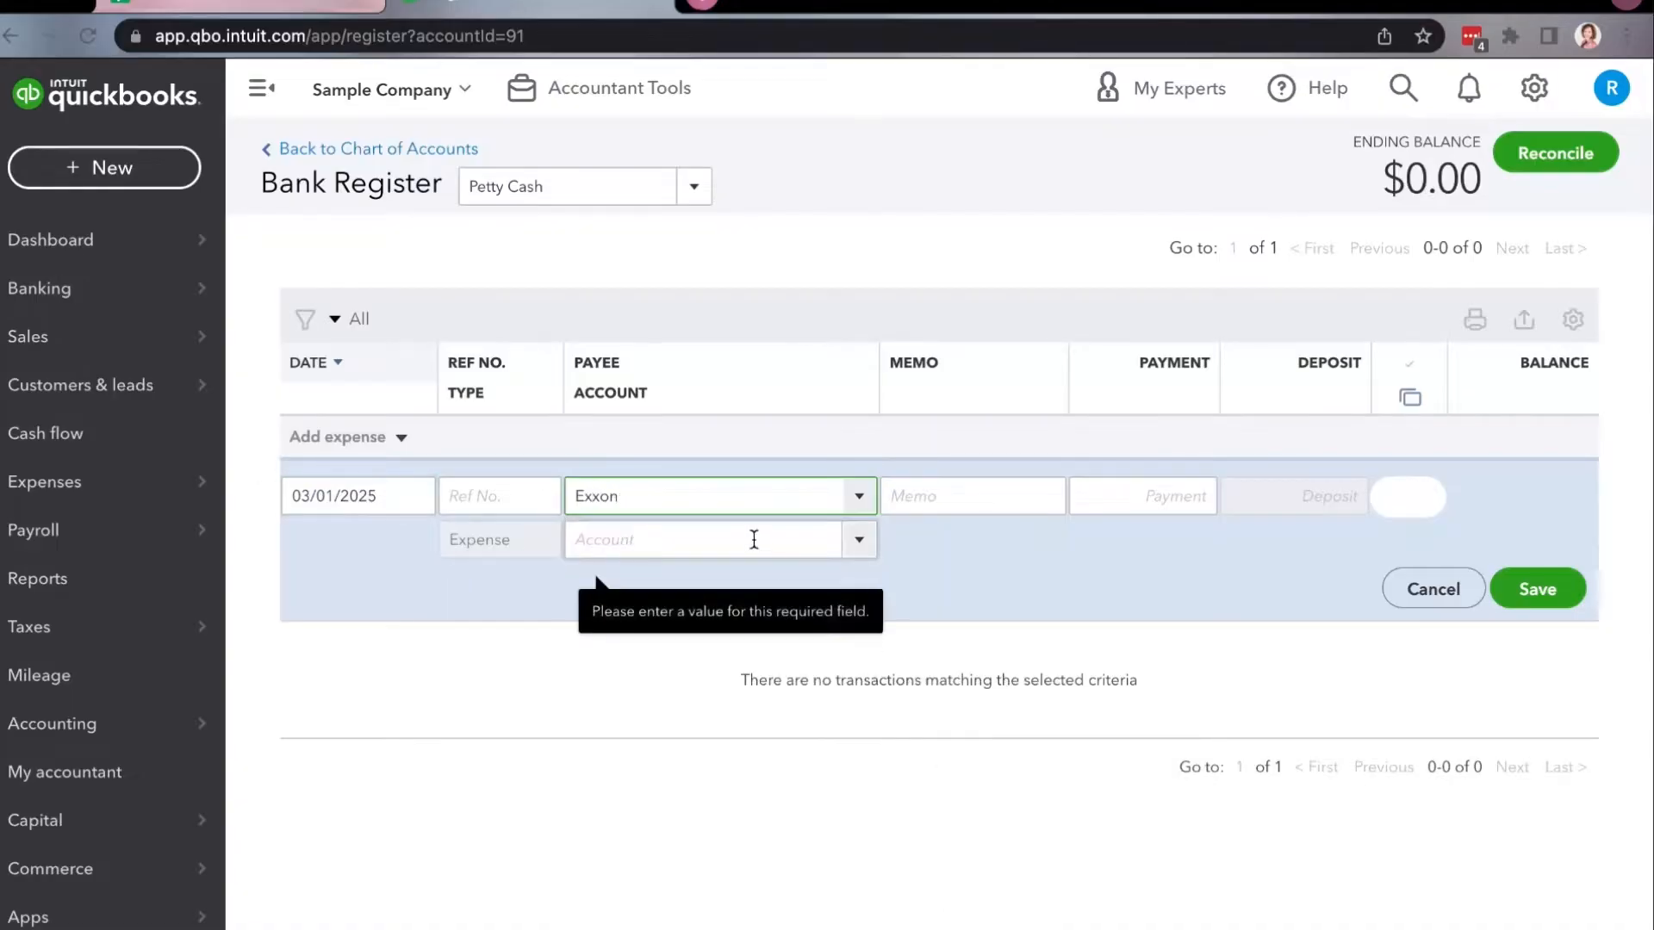
pyautogui.click(918, 789)
# Set the Exxon expense's payment to 40.00 and assign it to the Automobile:Fuel account.
pyautogui.click(1129, 496)
pyautogui.write('40.00')
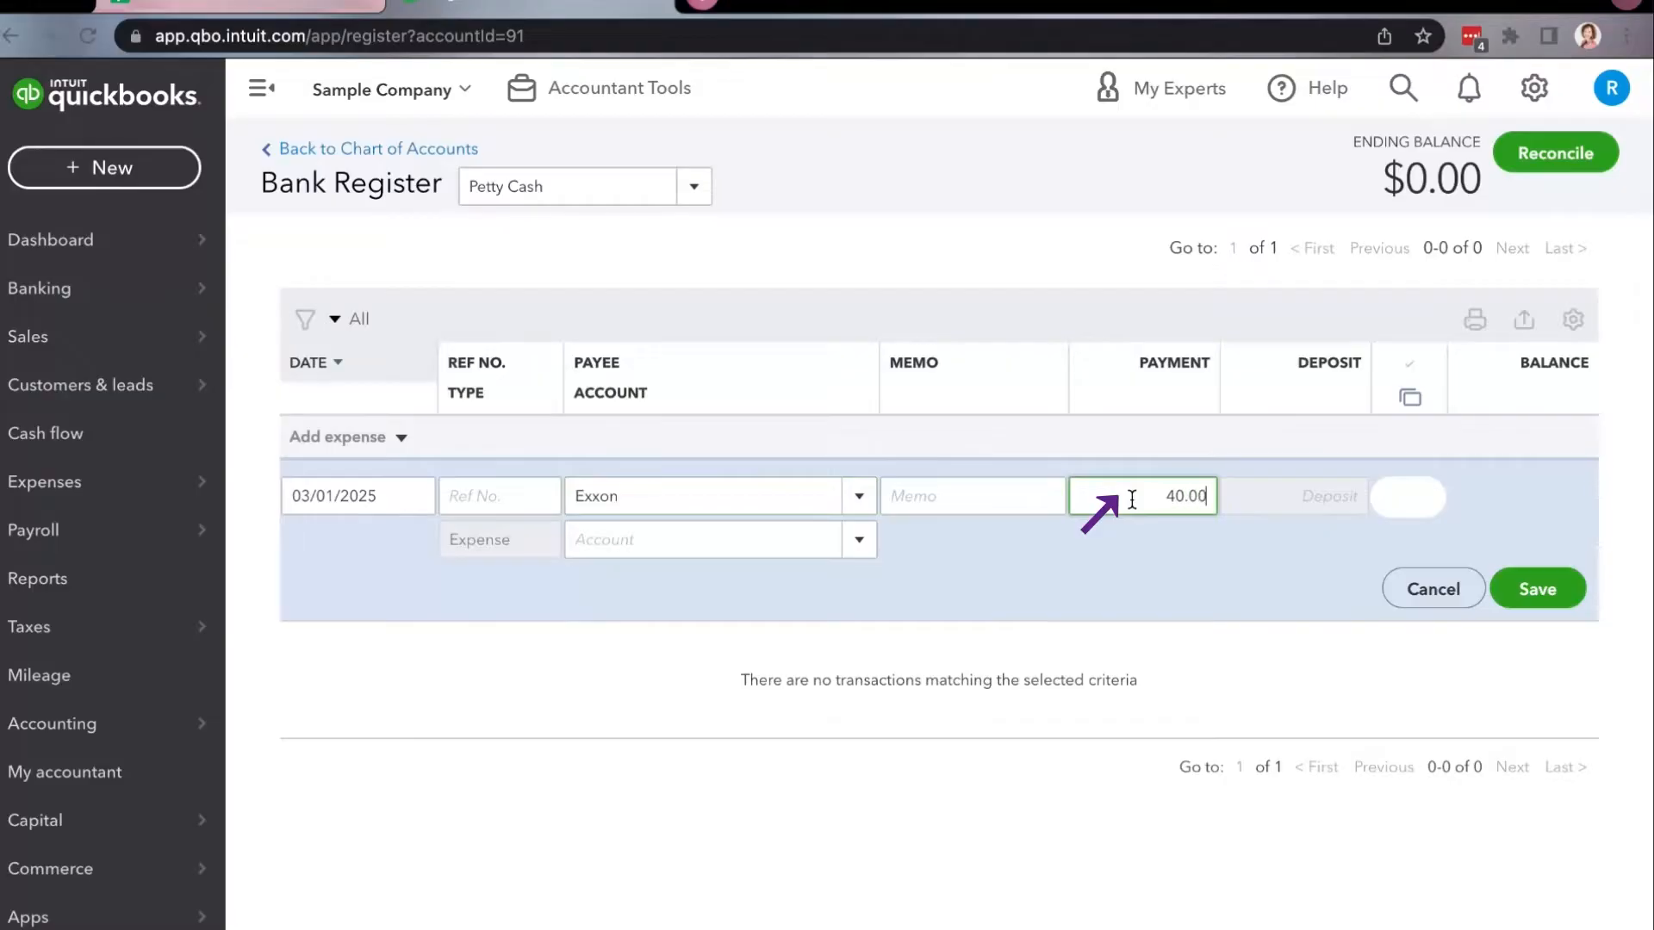
pyautogui.click(734, 542)
pyautogui.write('Fuel')
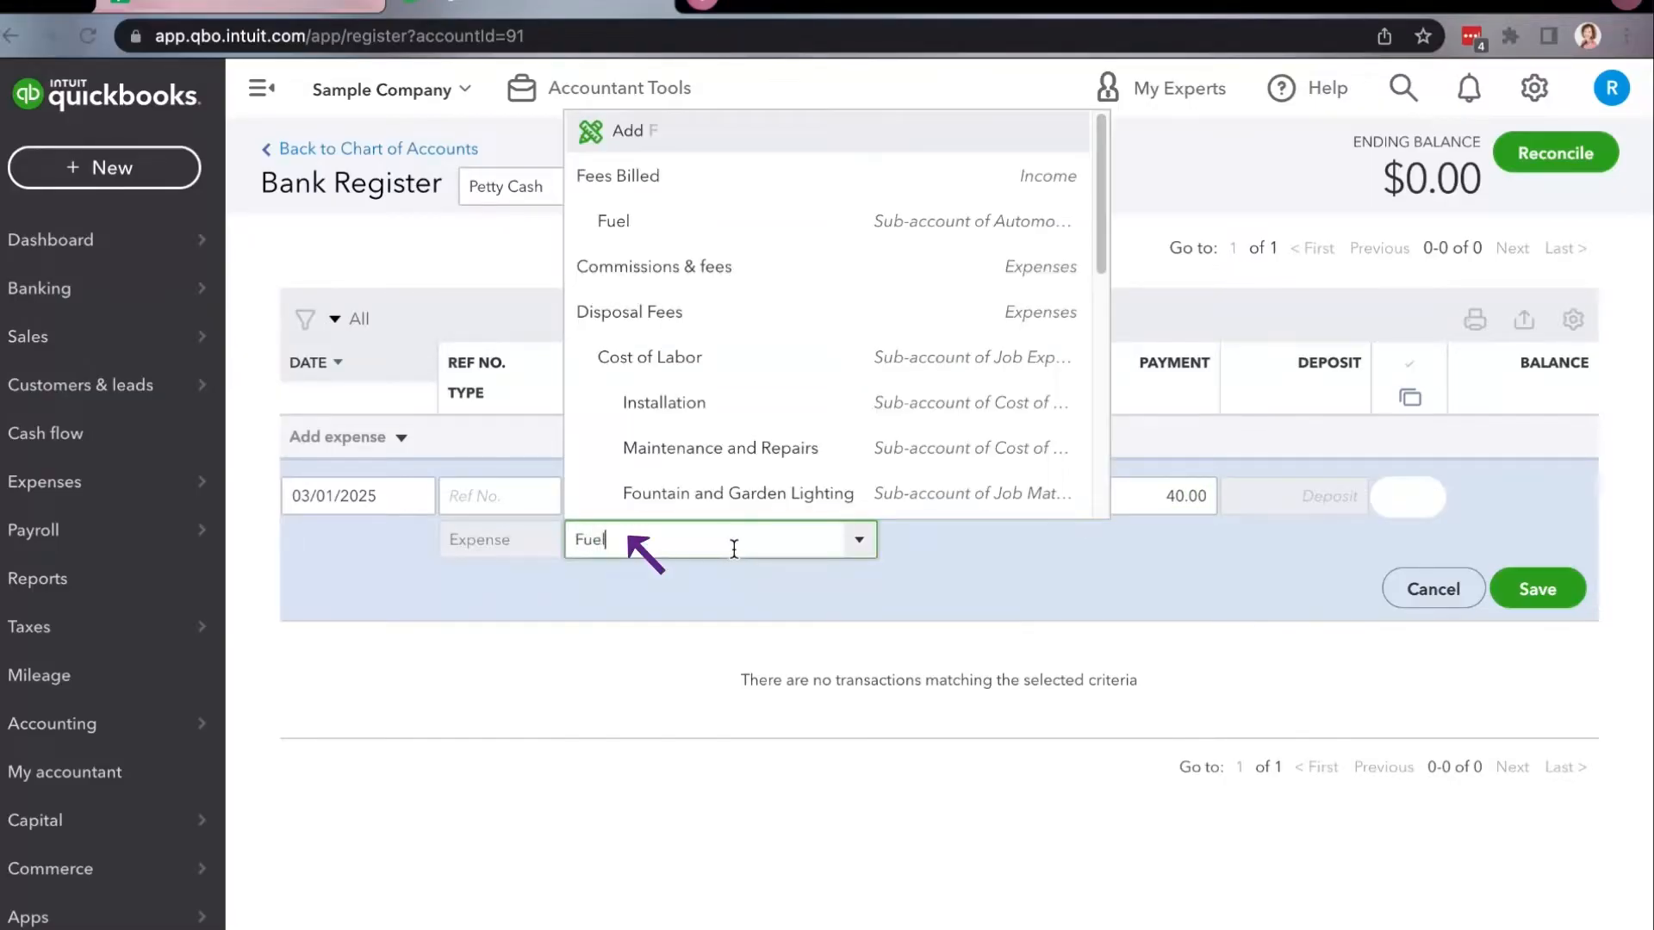
pyautogui.click(727, 634)
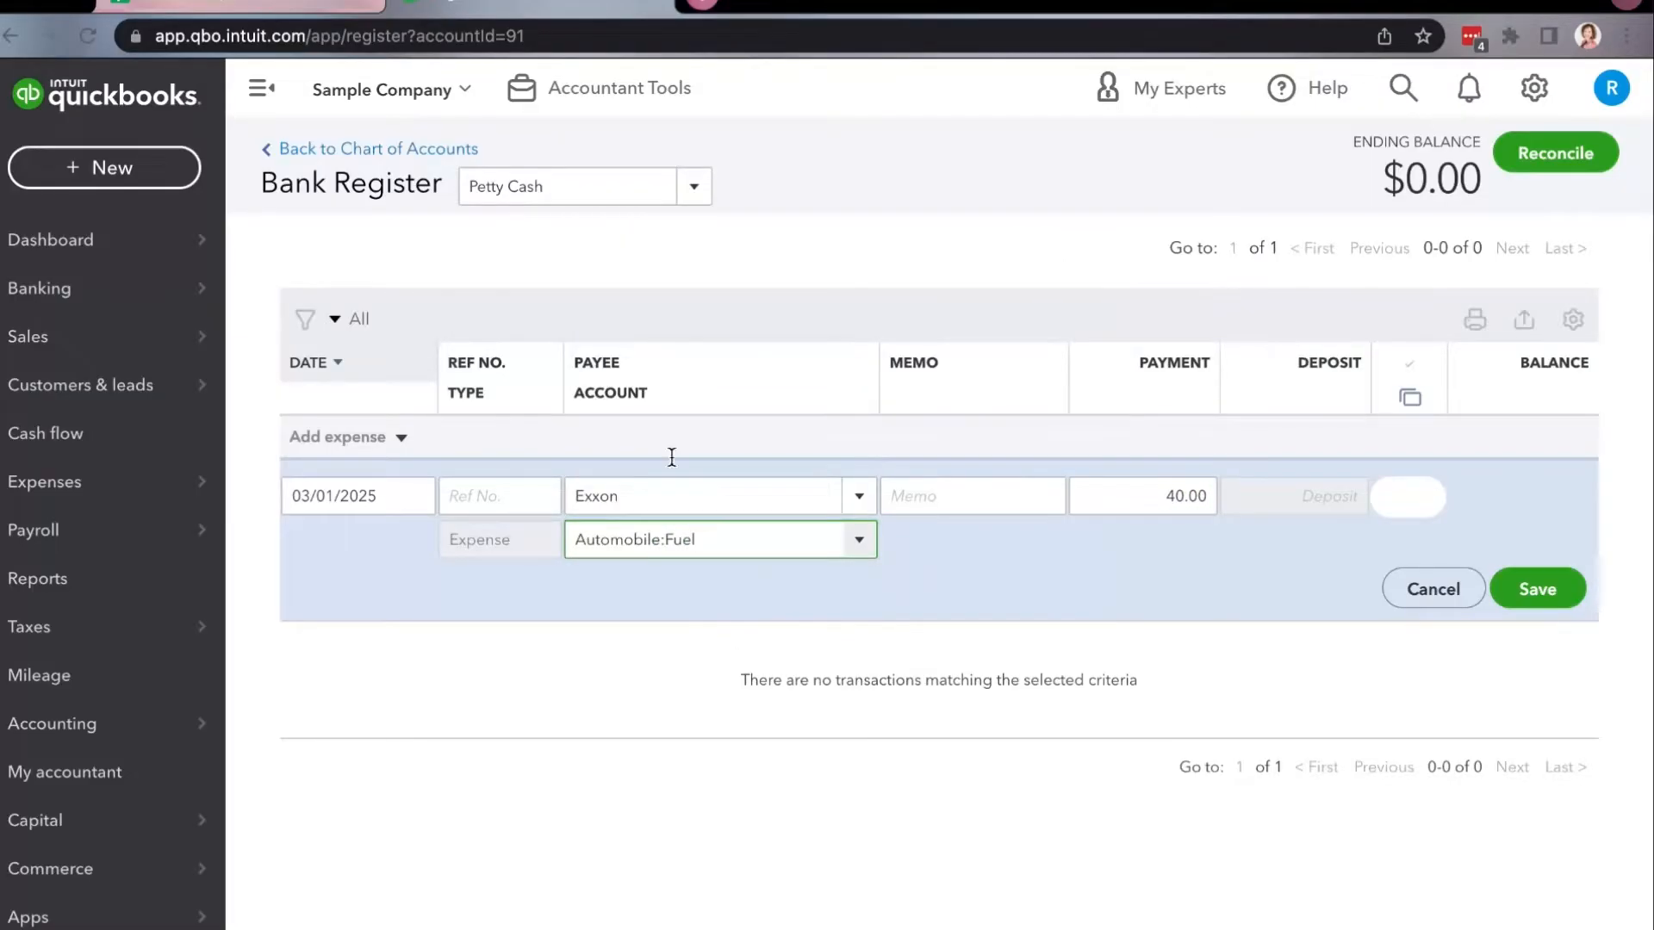
# Check the available accounts and payees for the Exxon expense and save the entry to the register.
pyautogui.click(859, 540)
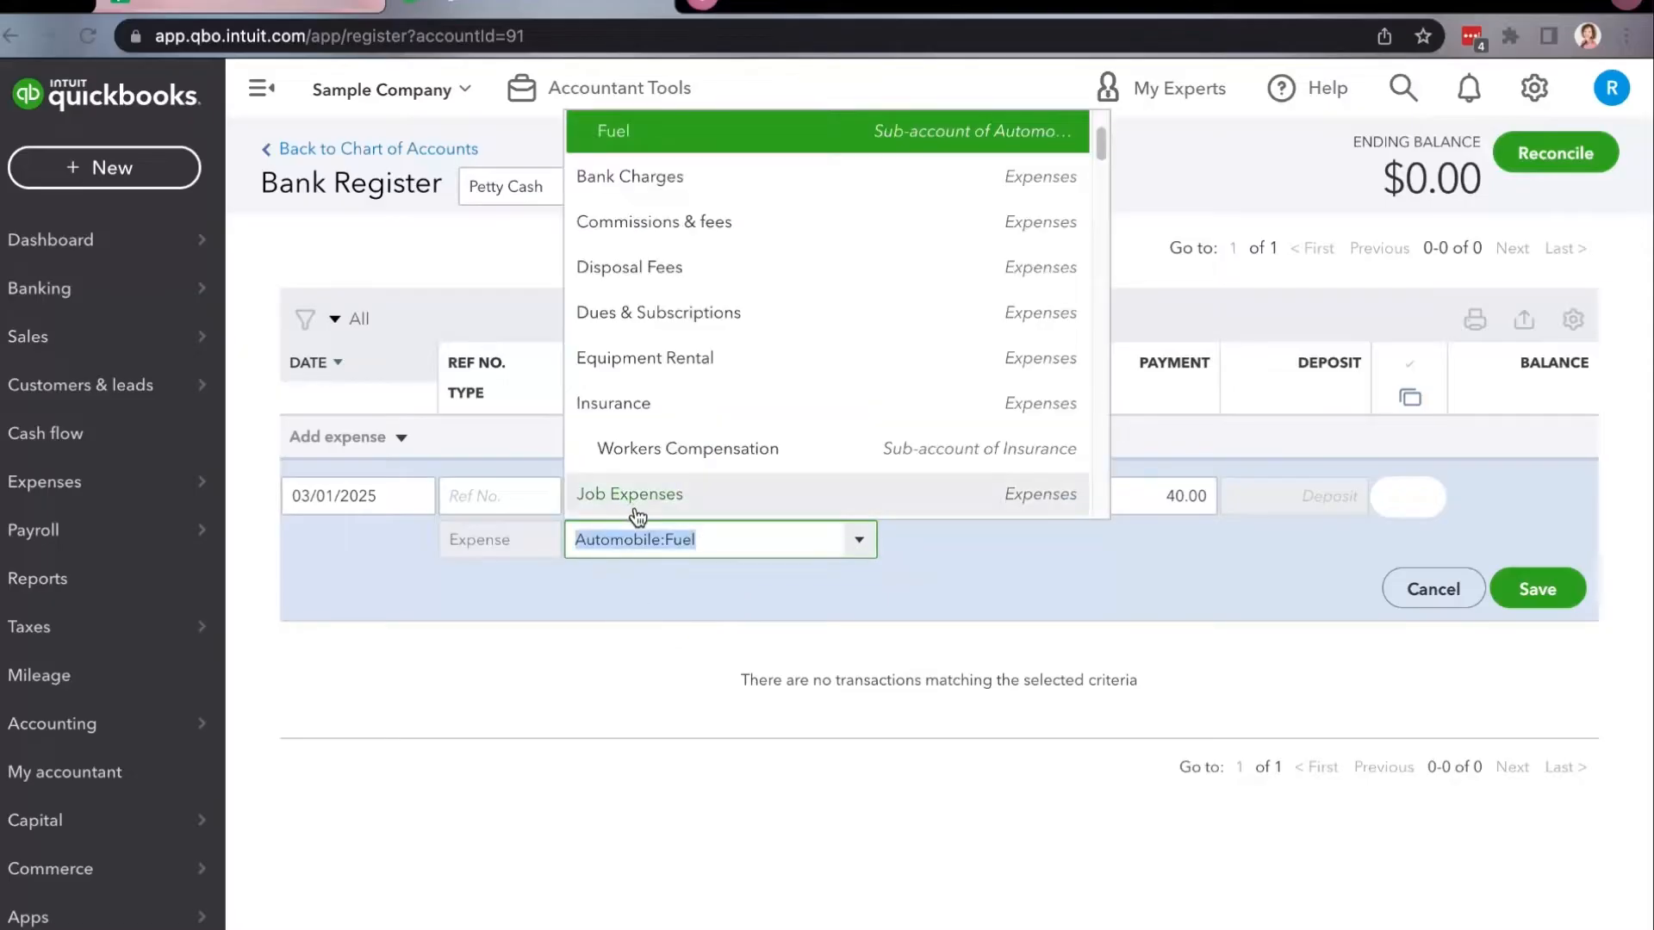
pyautogui.click(970, 572)
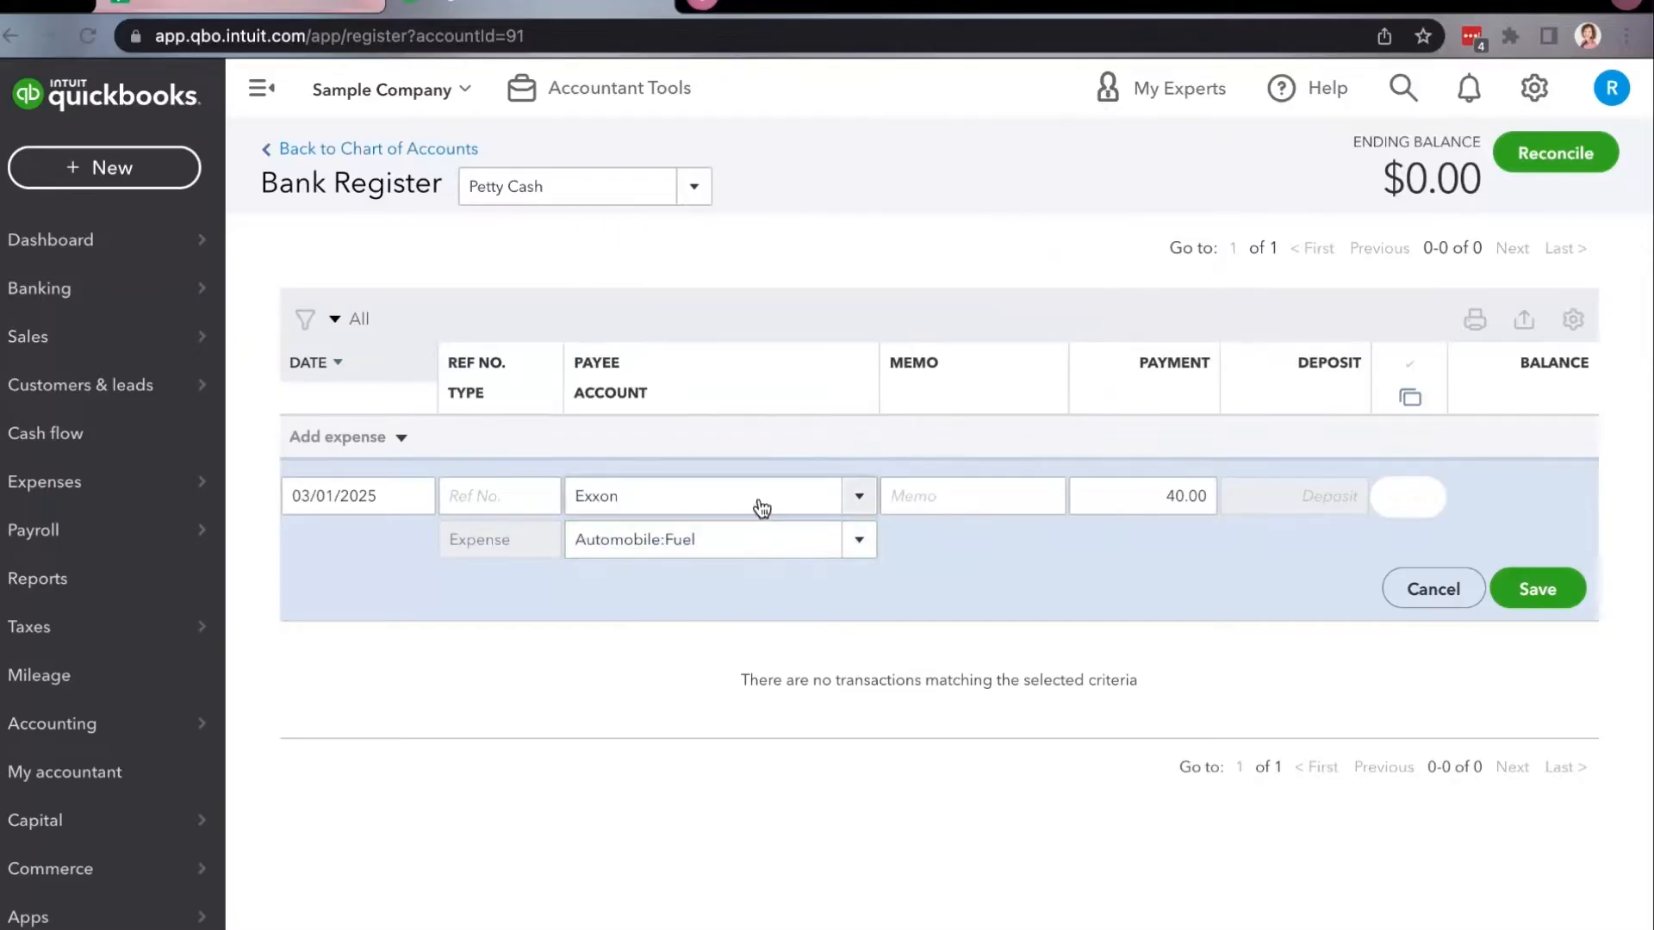
pyautogui.click(859, 496)
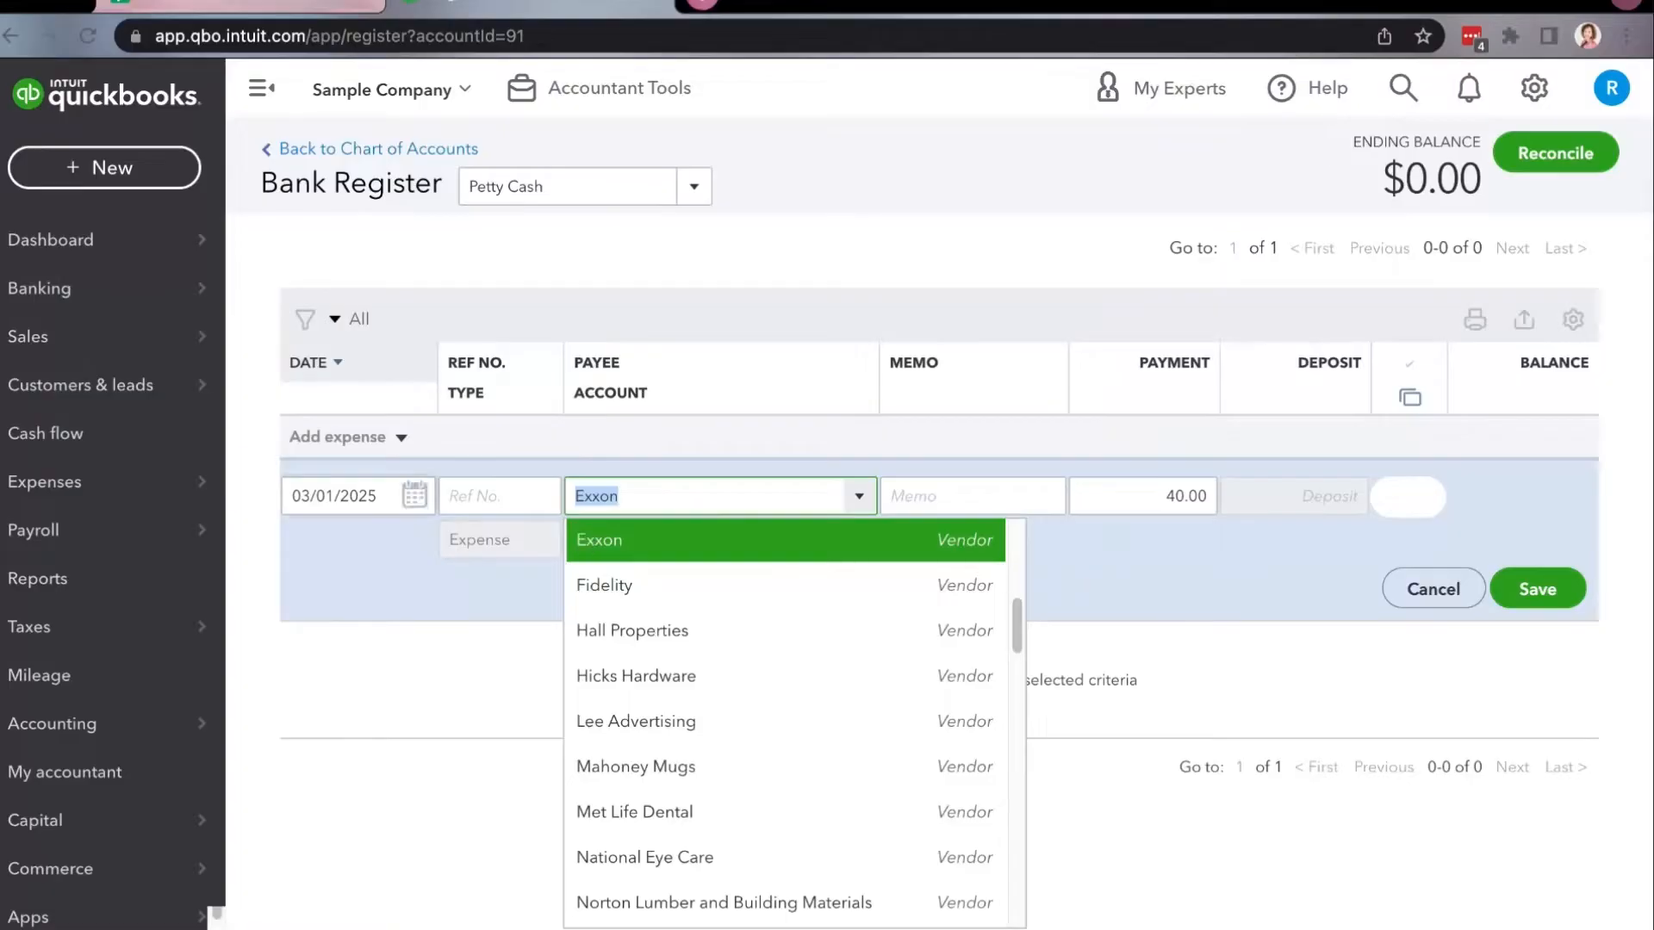
pyautogui.moveTo(138, 484)
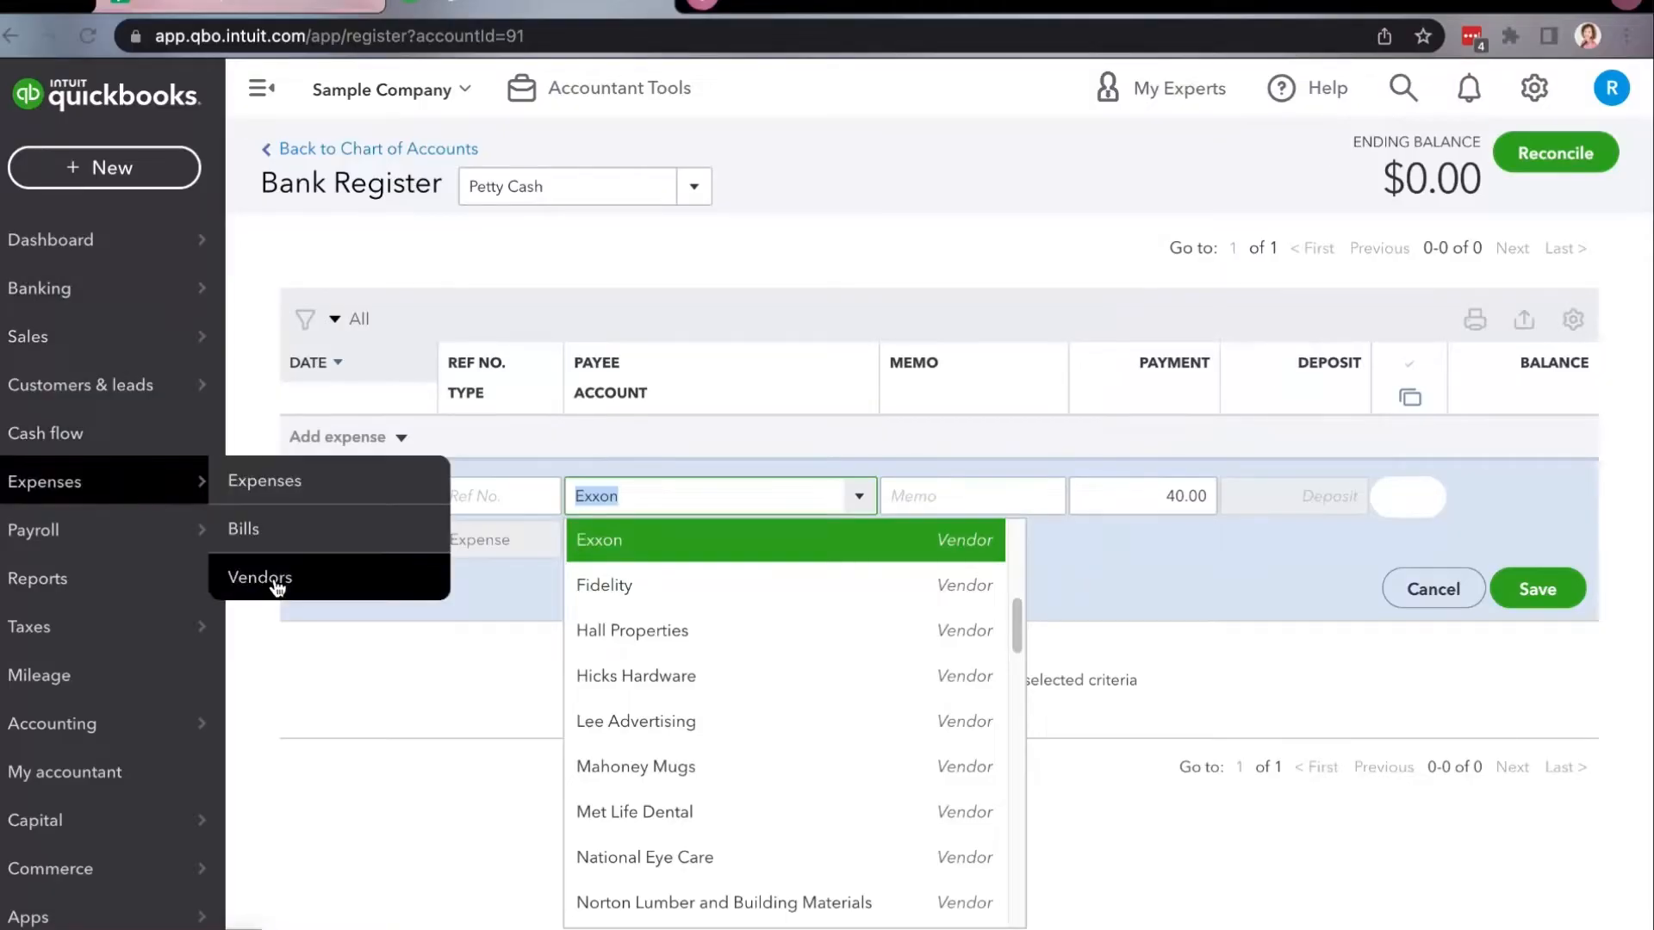
pyautogui.click(1222, 606)
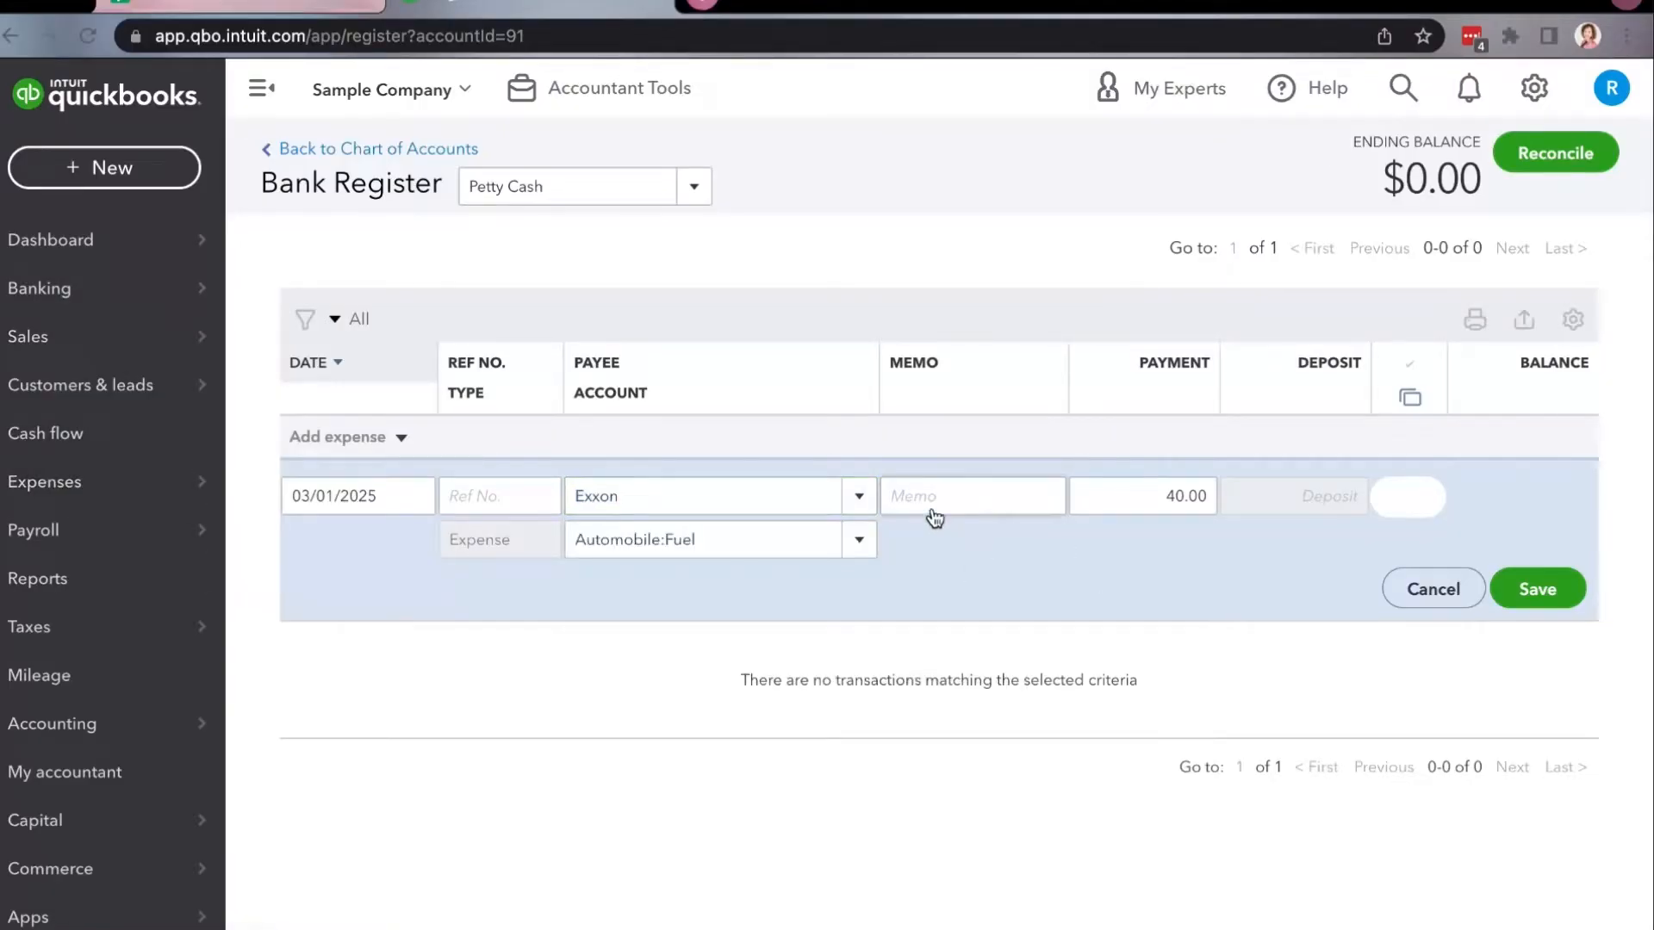
pyautogui.click(1537, 589)
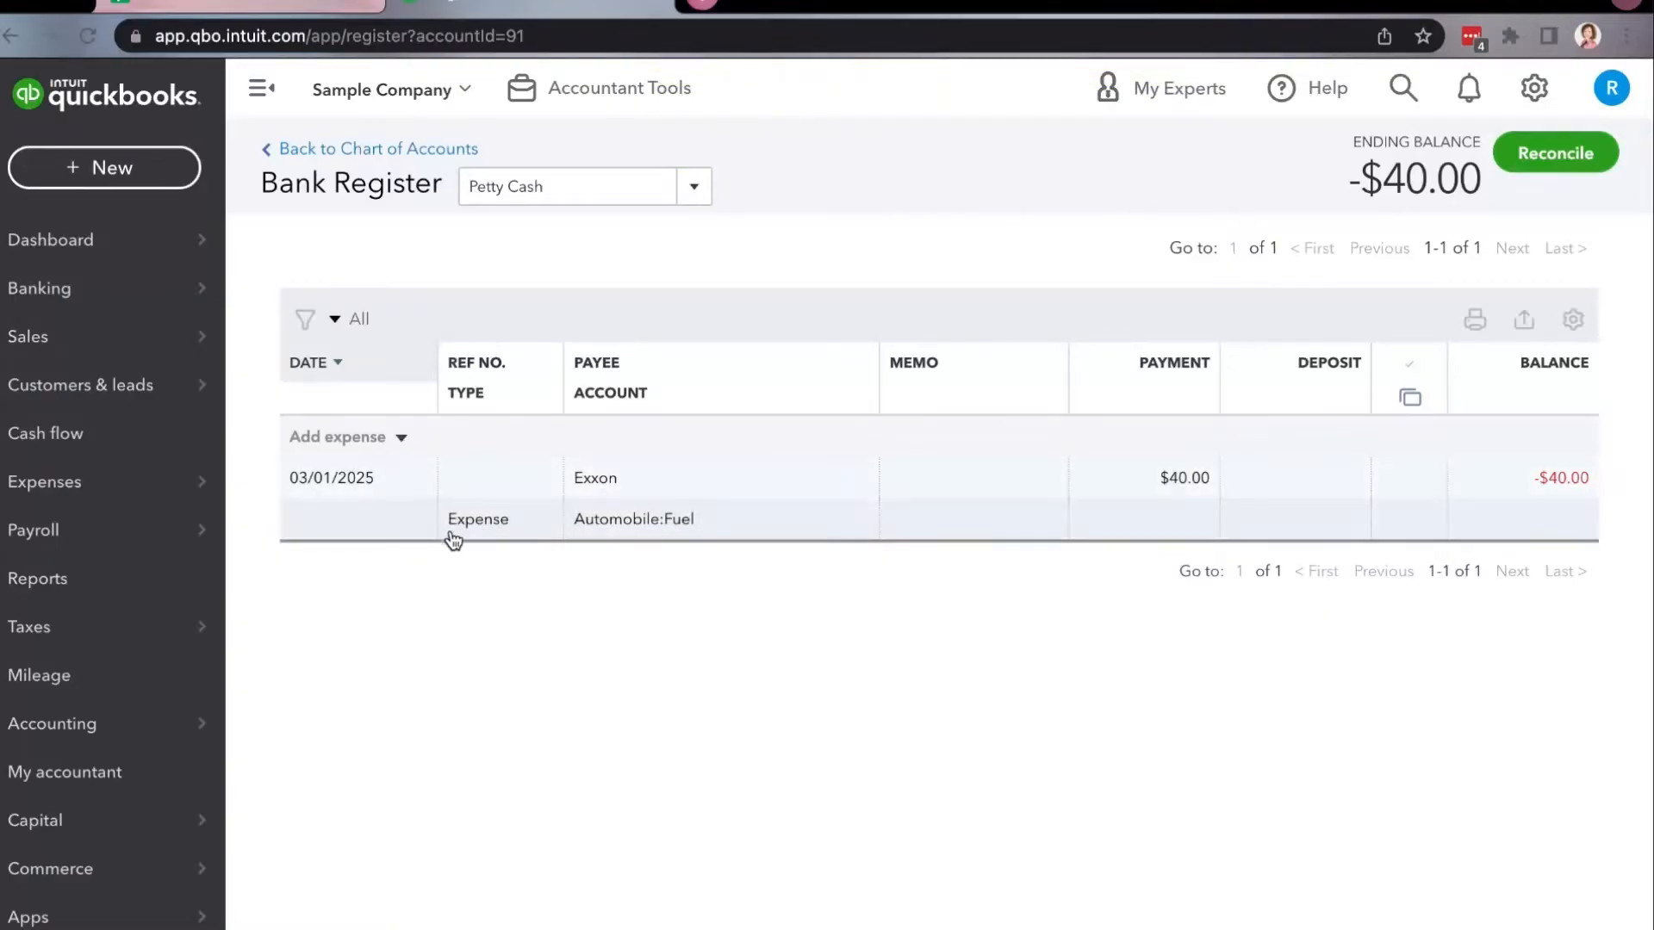
# Start a new deposit entry in the Petty Cash register and date it 01/01/2025.
pyautogui.click(401, 439)
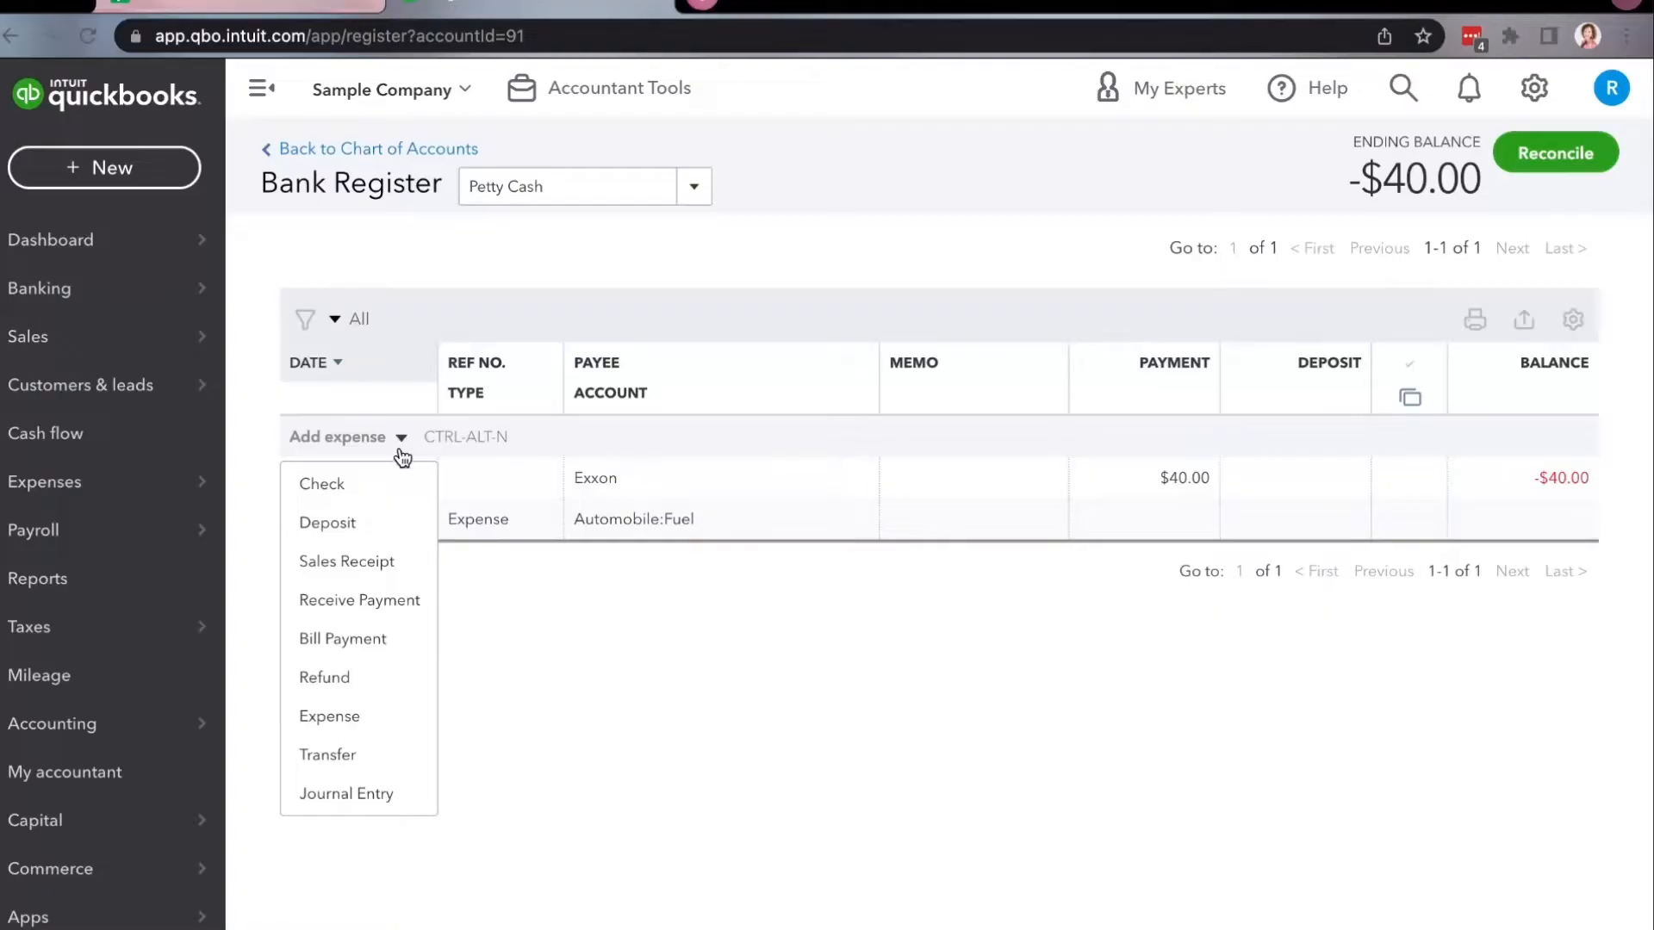
pyautogui.click(376, 527)
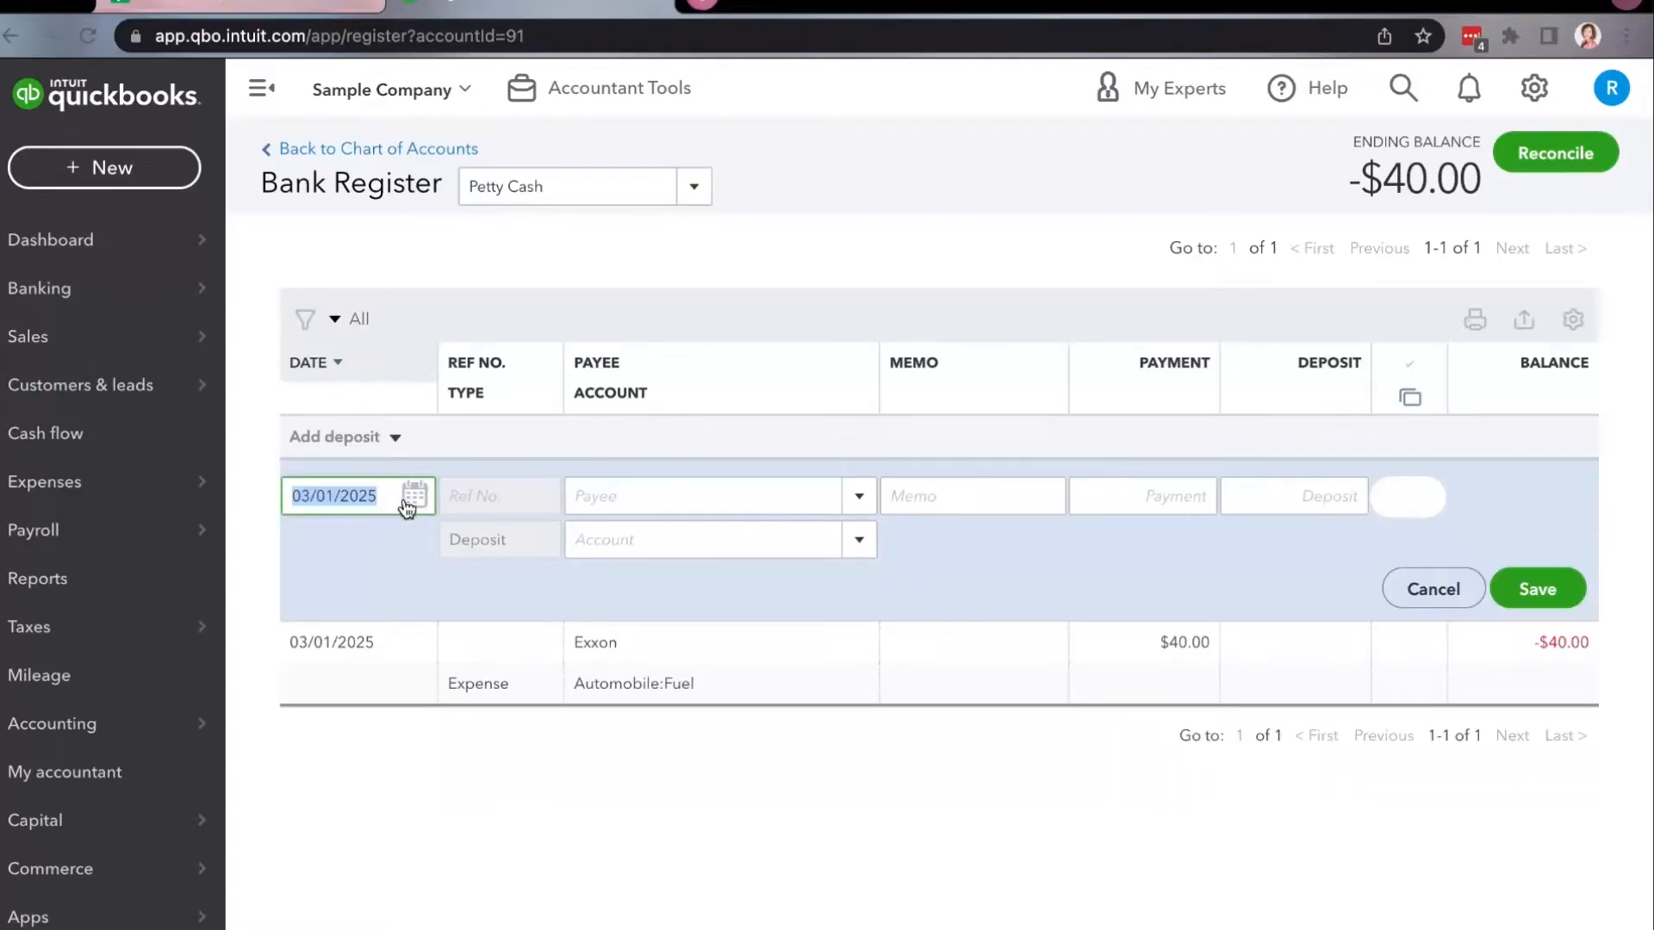
pyautogui.write('1')
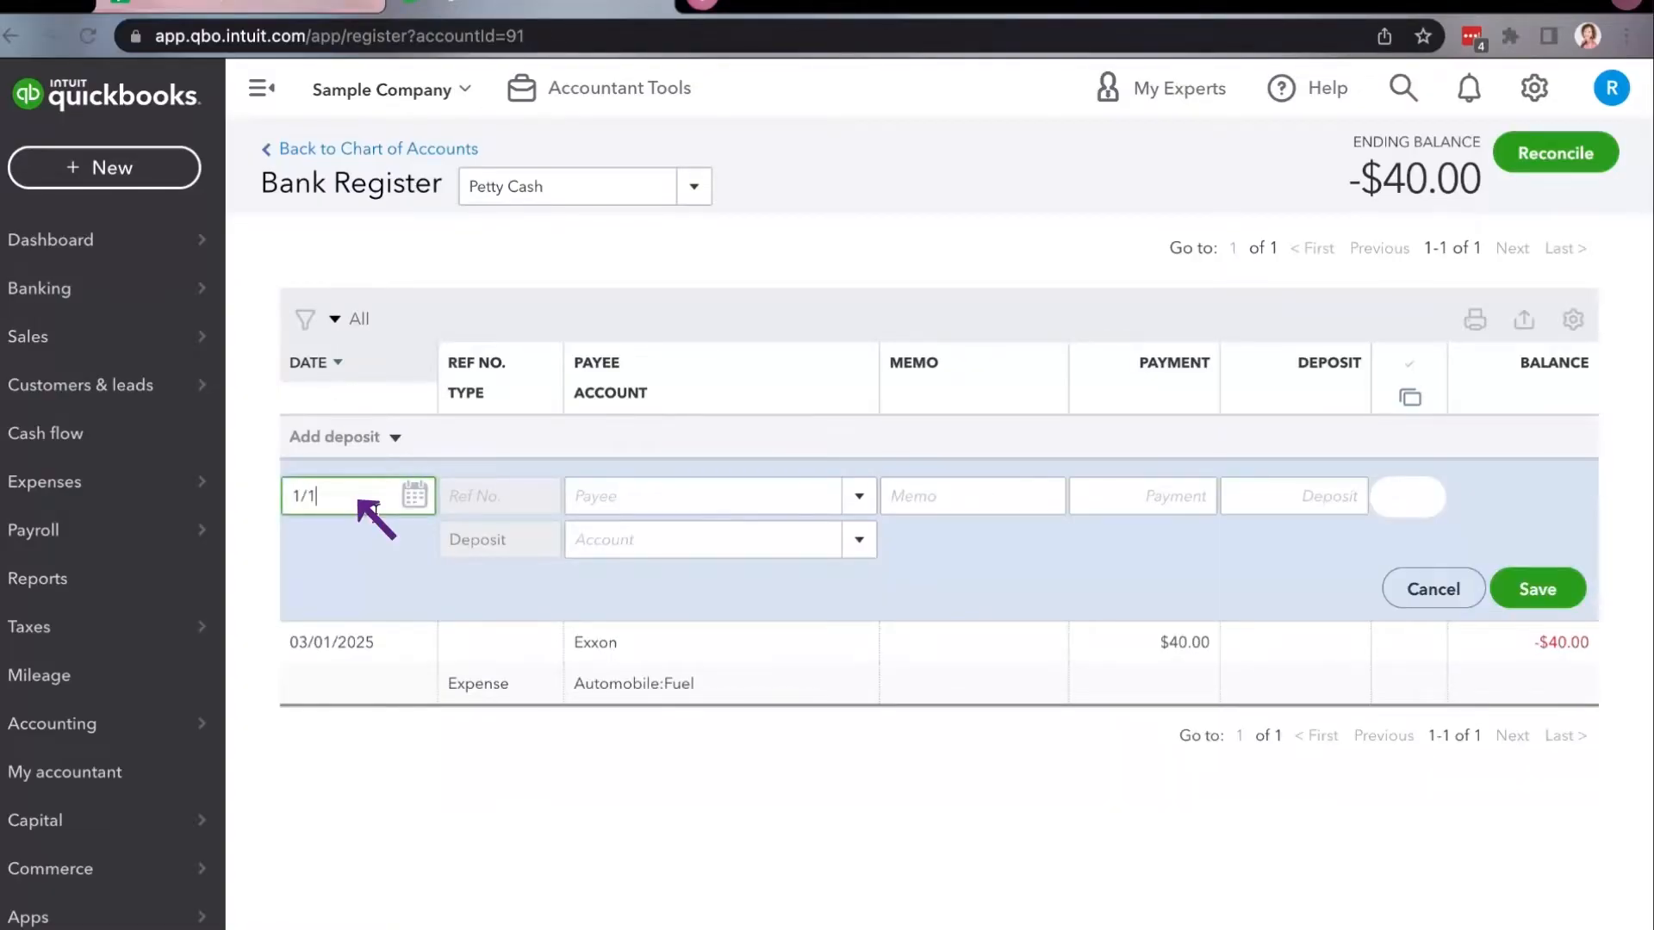
pyautogui.write('/01/2025')
pyautogui.press('Tab')
# Enter the person's full name as the deposit's payee and save it as a new name of type Vendor.
pyautogui.click(914, 495)
pyautogui.click(829, 495)
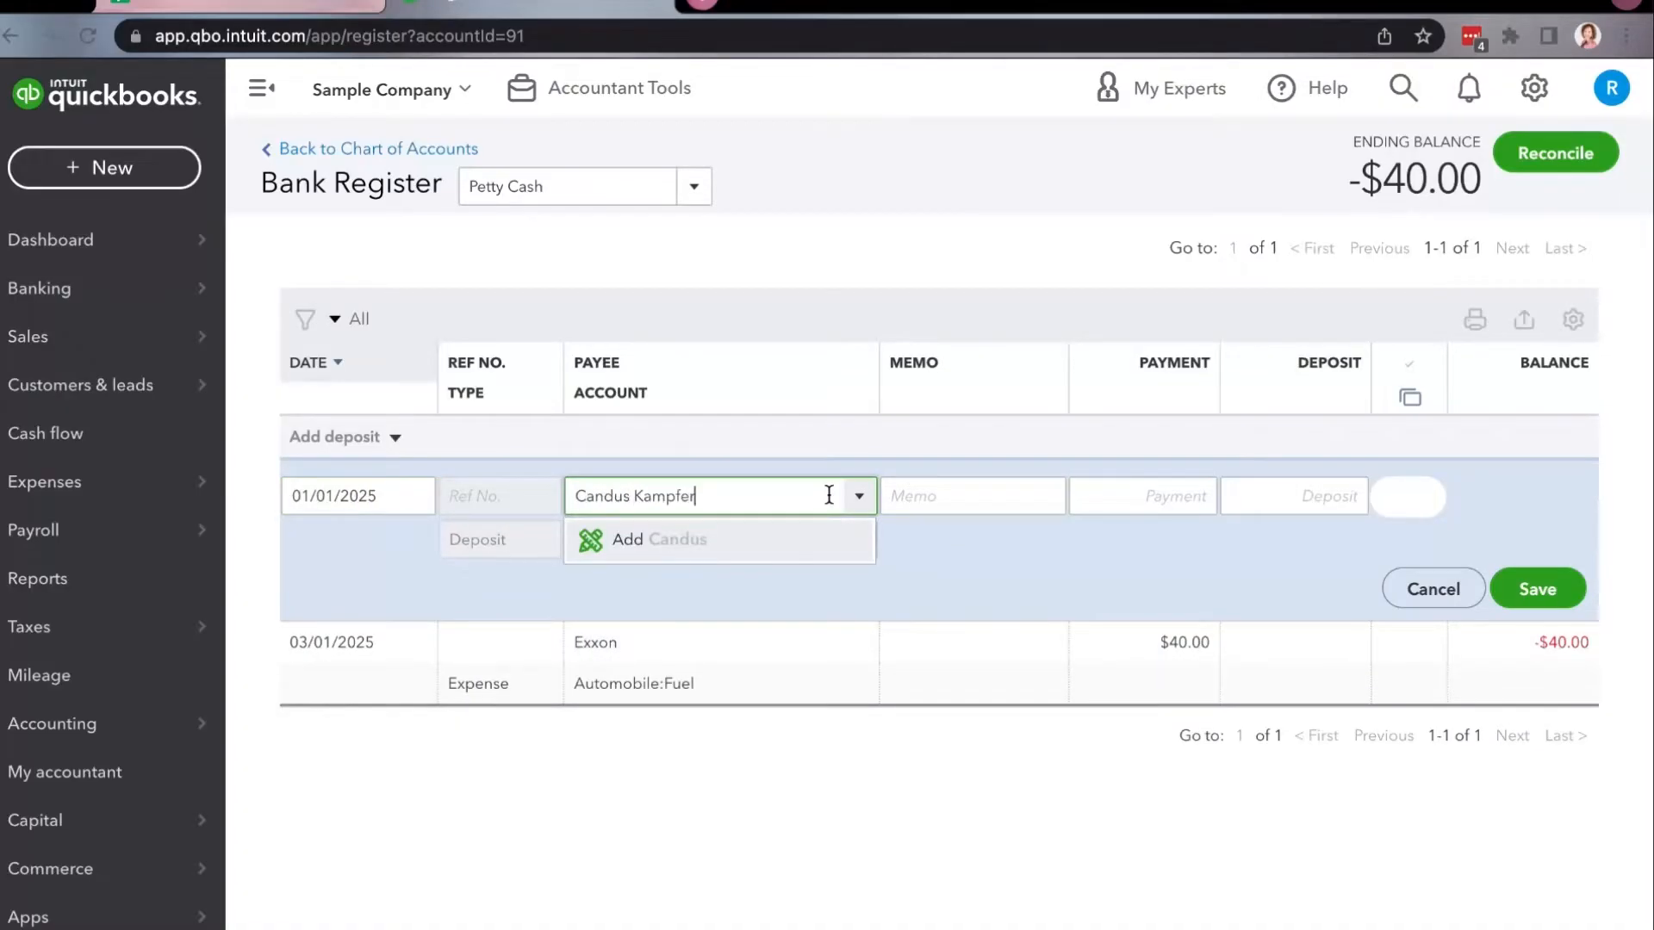
pyautogui.click(804, 543)
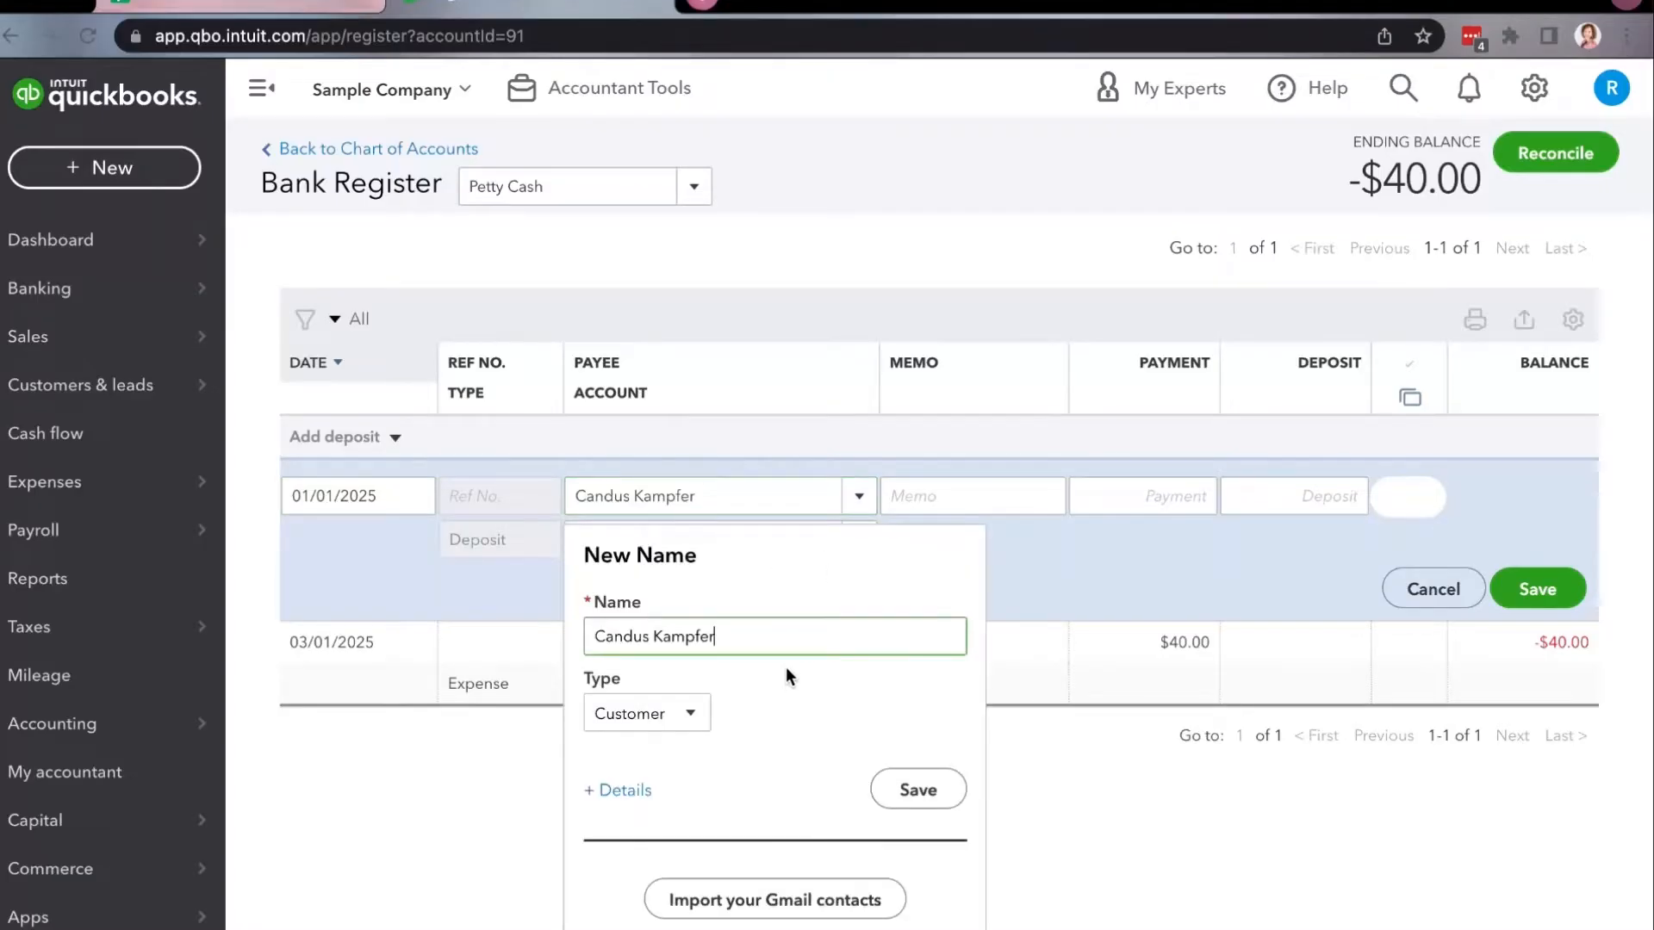
pyautogui.click(685, 718)
pyautogui.click(682, 791)
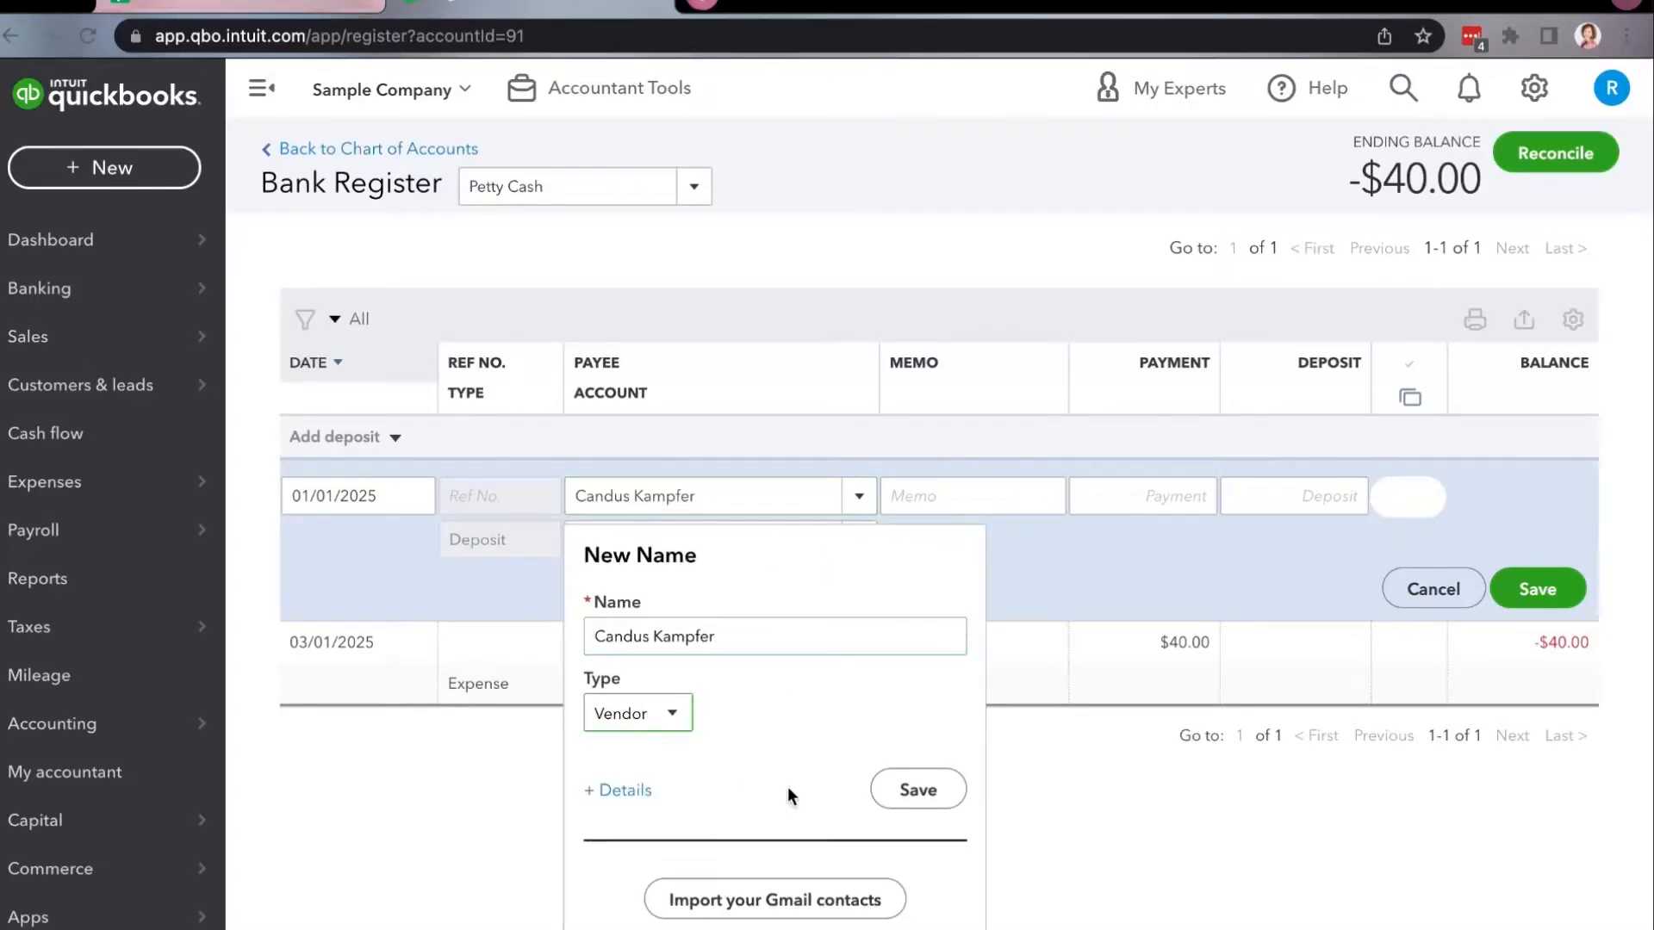
pyautogui.click(918, 792)
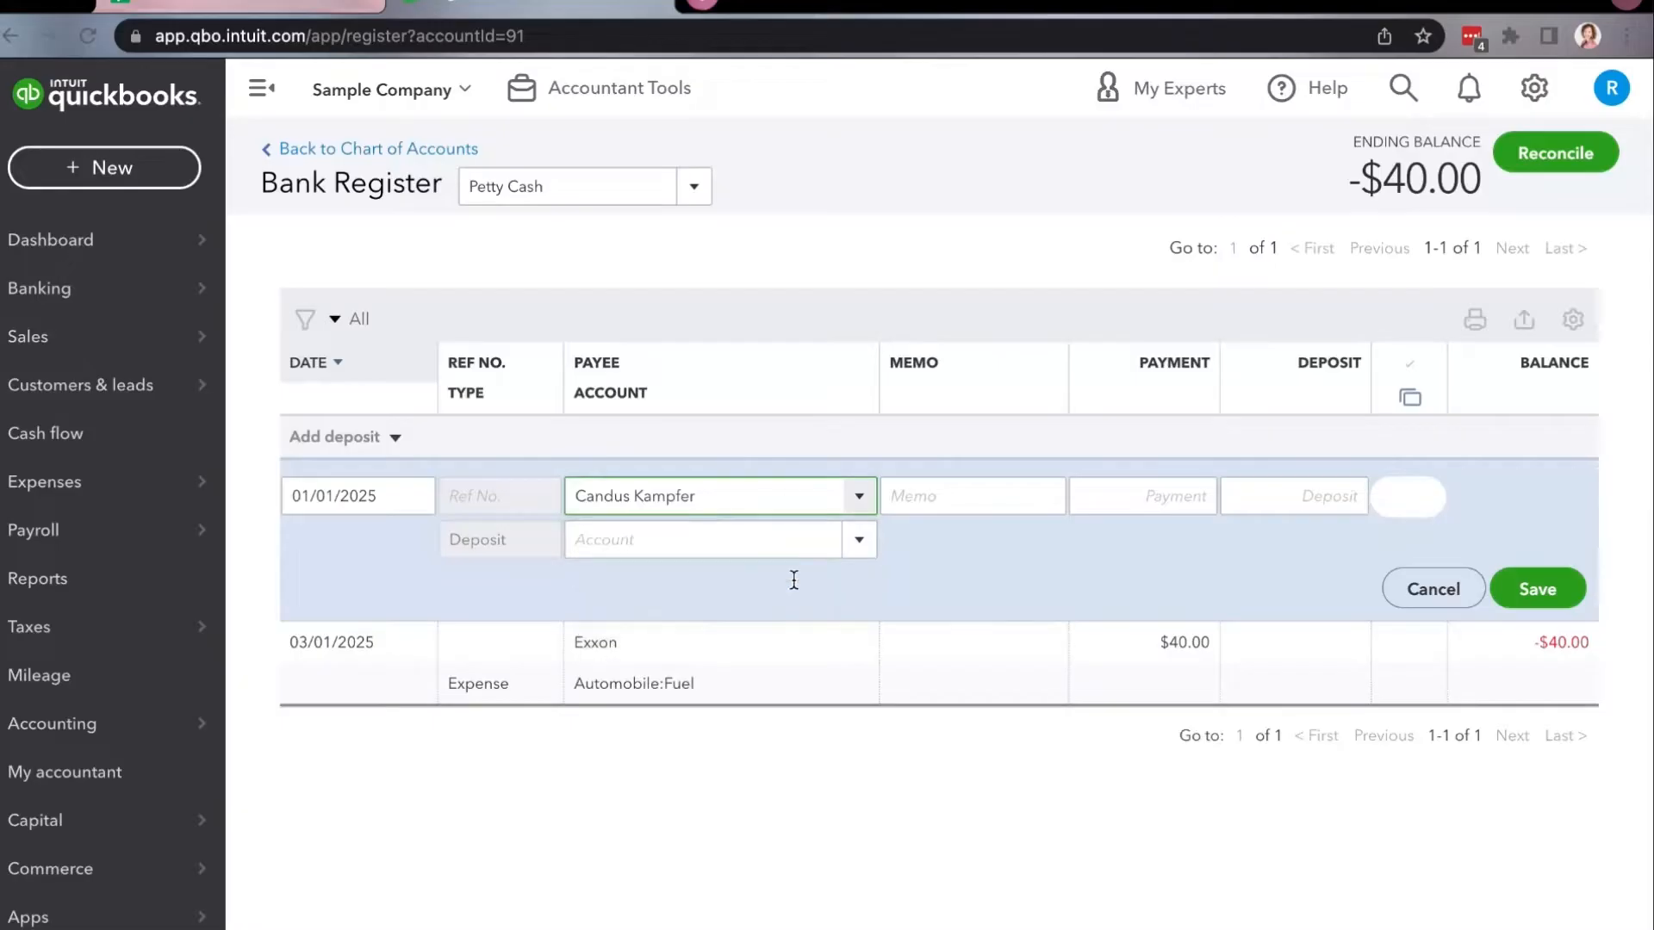
# Enter the memo "Started a cash drawer" and set the deposit amount to 1,000.00.
pyautogui.click(1008, 496)
pyautogui.write('St')
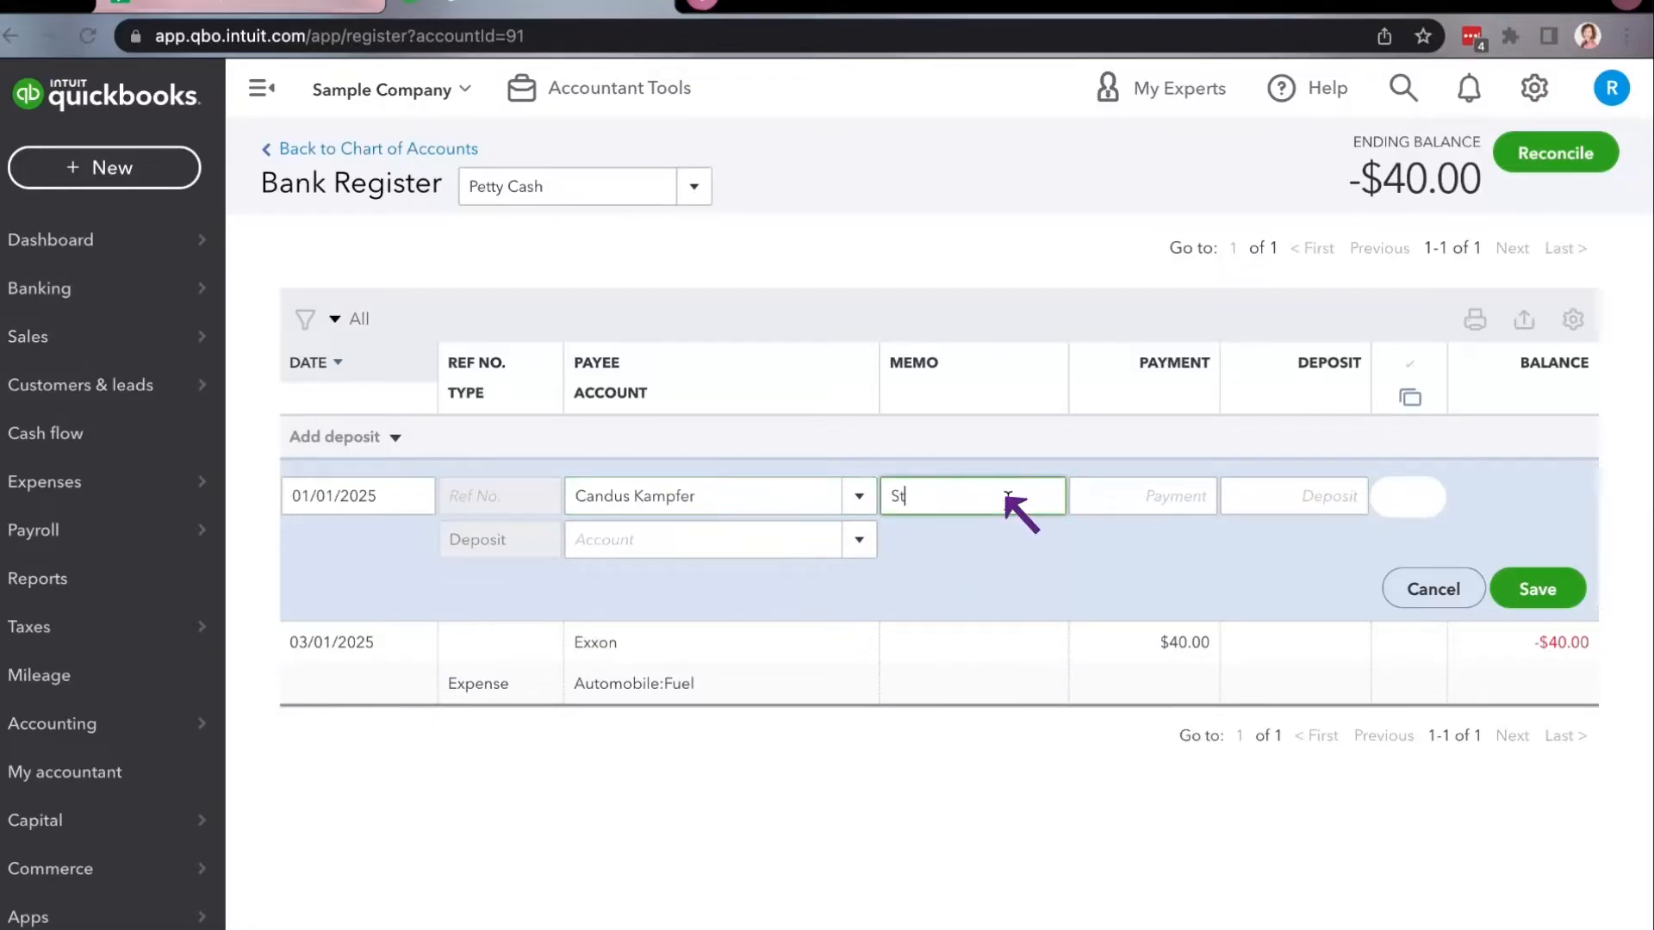
pyautogui.write('arted a cash drawer')
pyautogui.click(1266, 495)
pyautogui.write('1,')
pyautogui.write('000')
pyautogui.press('Tab')
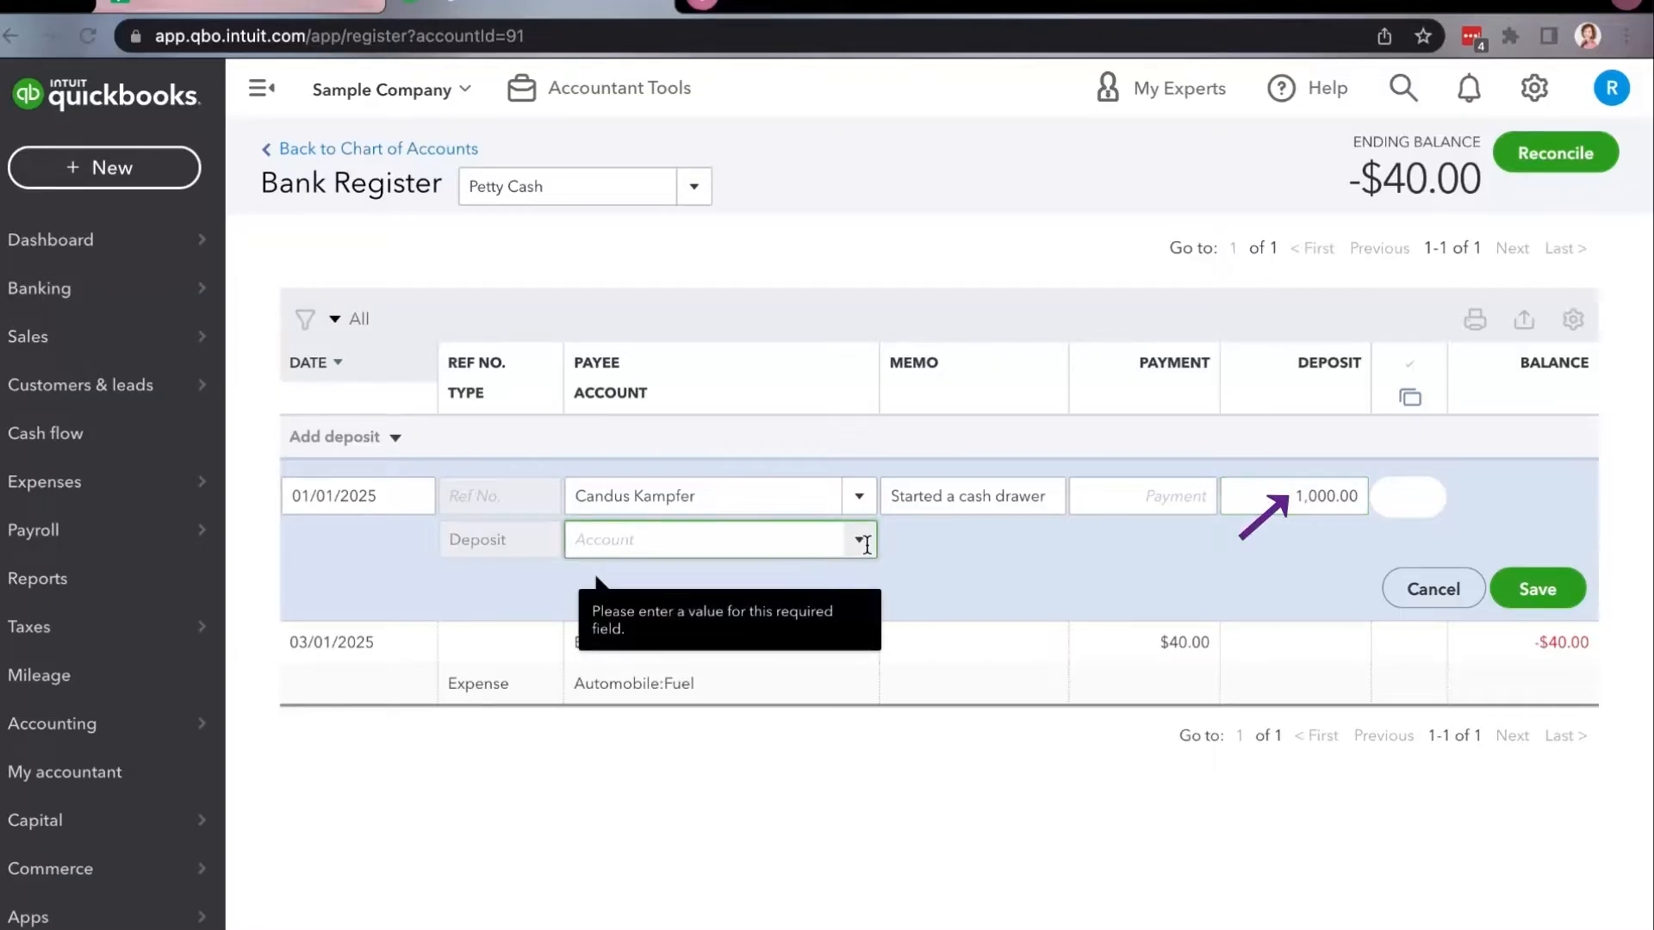
pyautogui.click(858, 540)
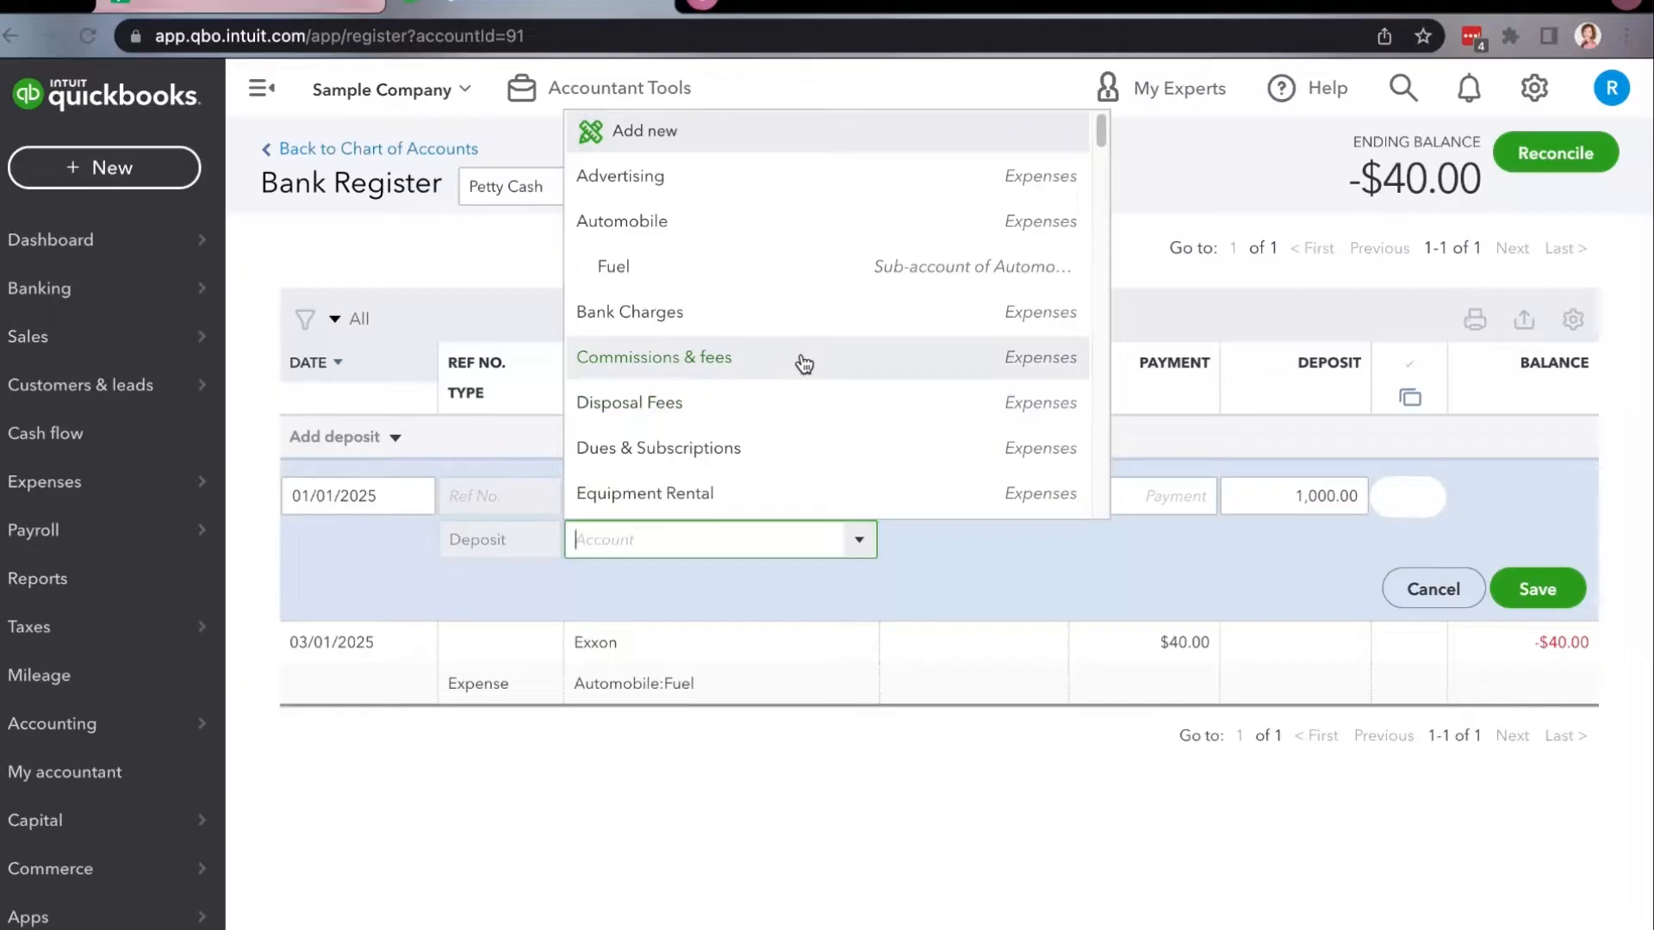
pyautogui.write('ba')
pyautogui.click(635, 546)
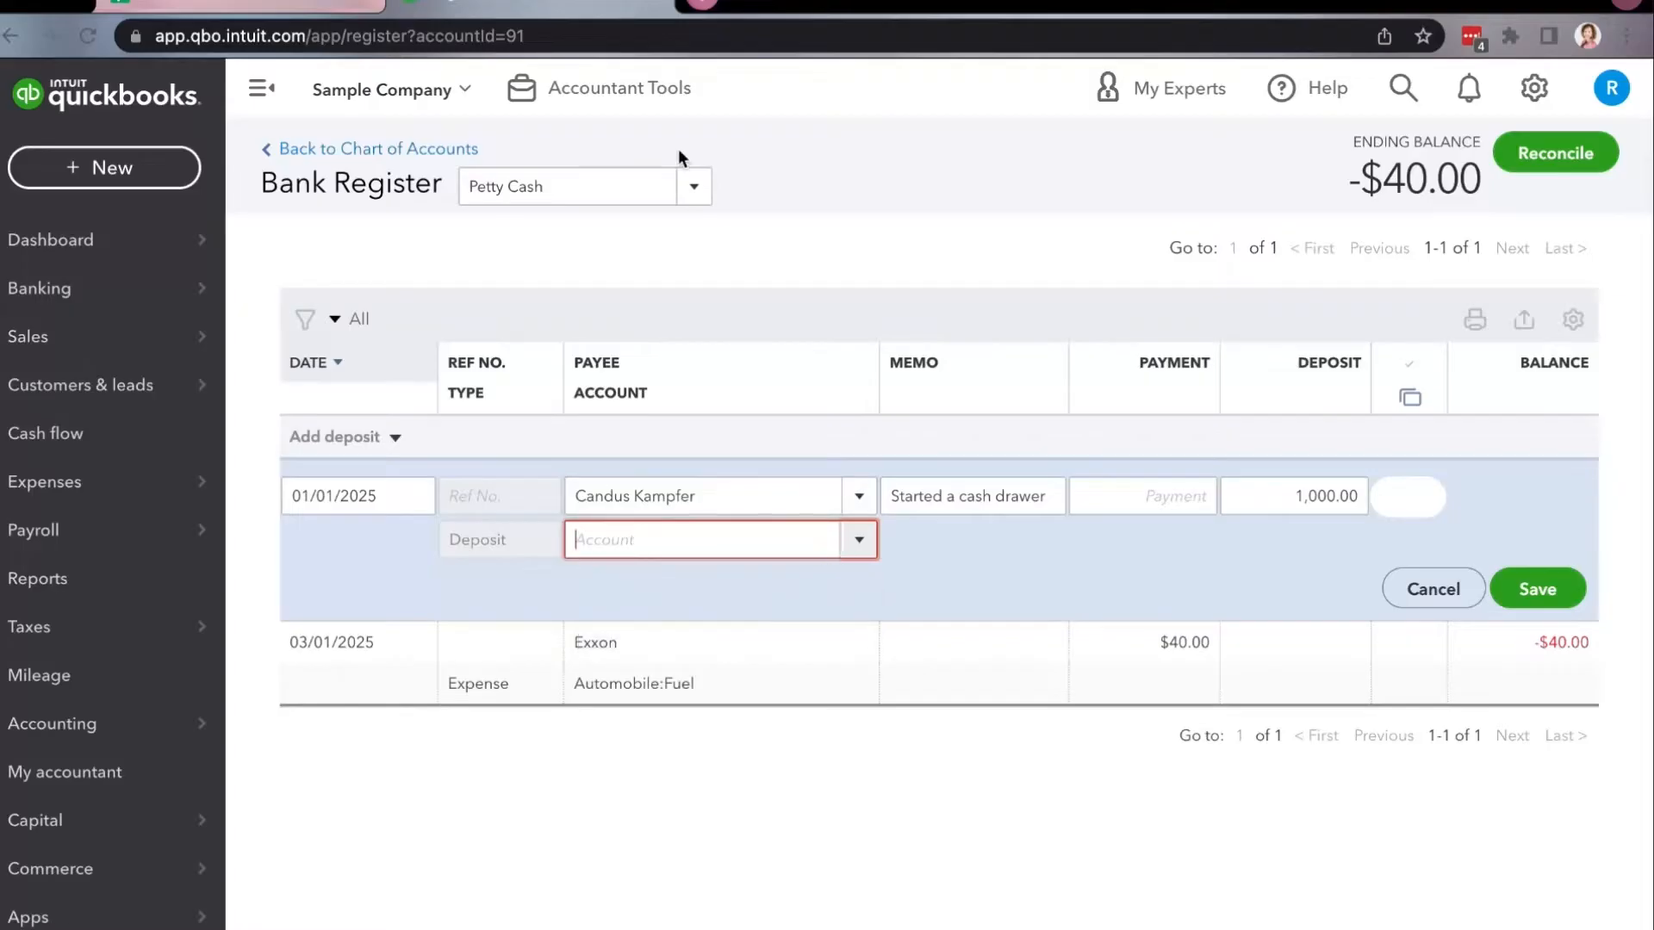
pyautogui.click(497, 188)
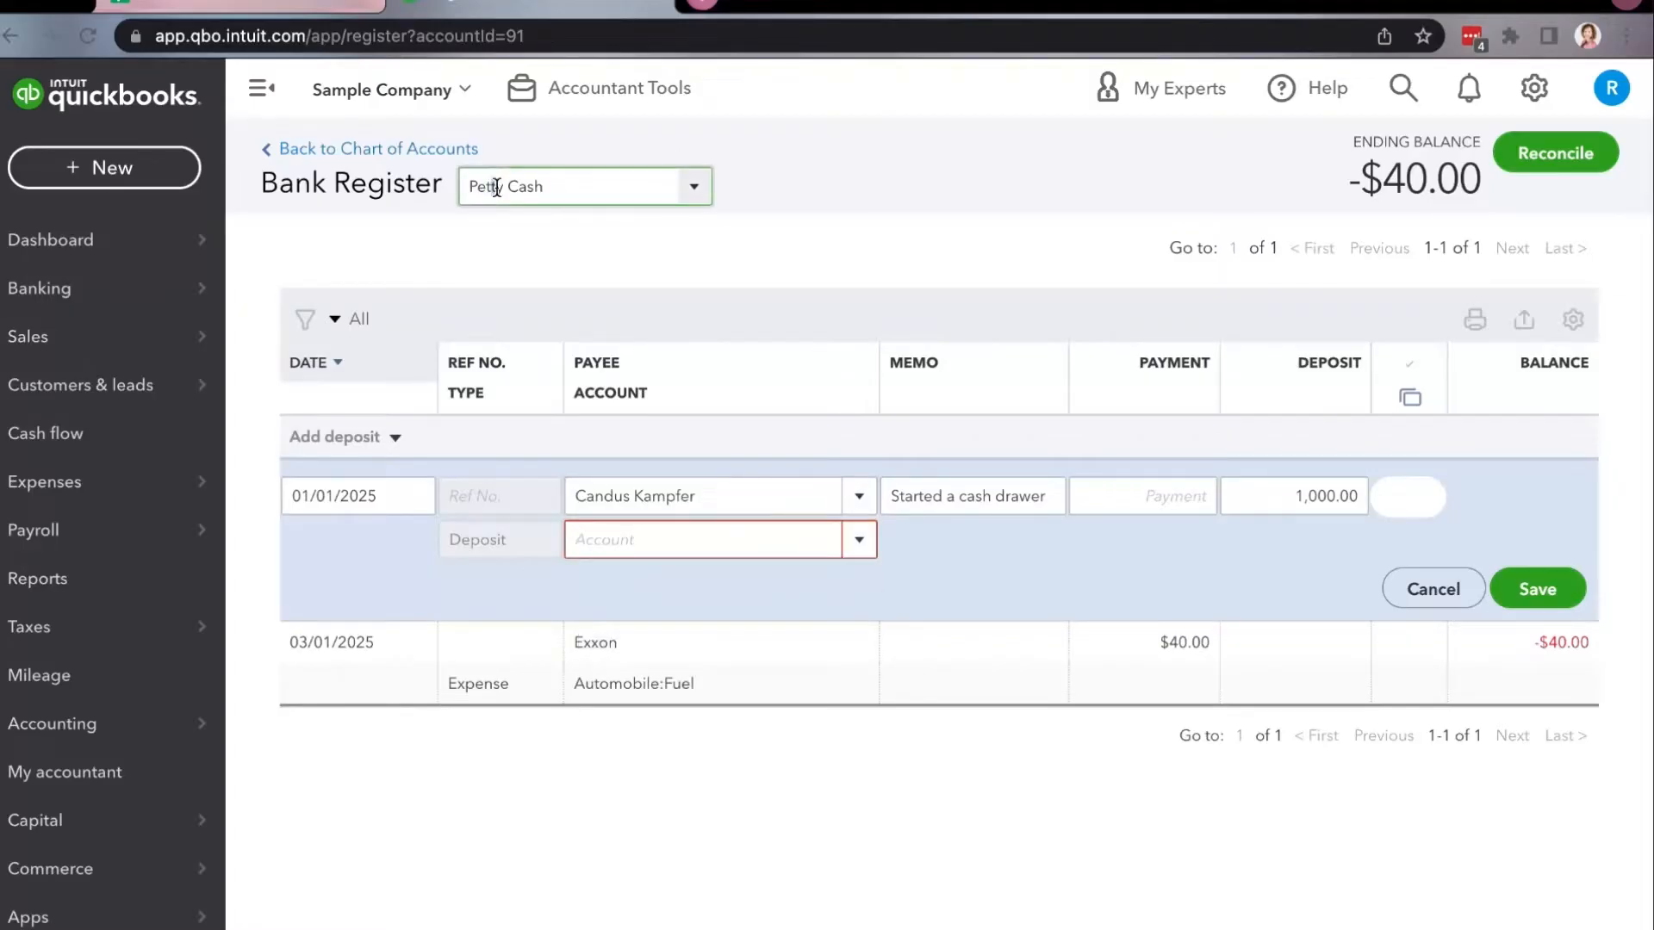
# Assign the 1,000.00 petty cash deposit to the Checking account and save the transaction.
pyautogui.click(640, 543)
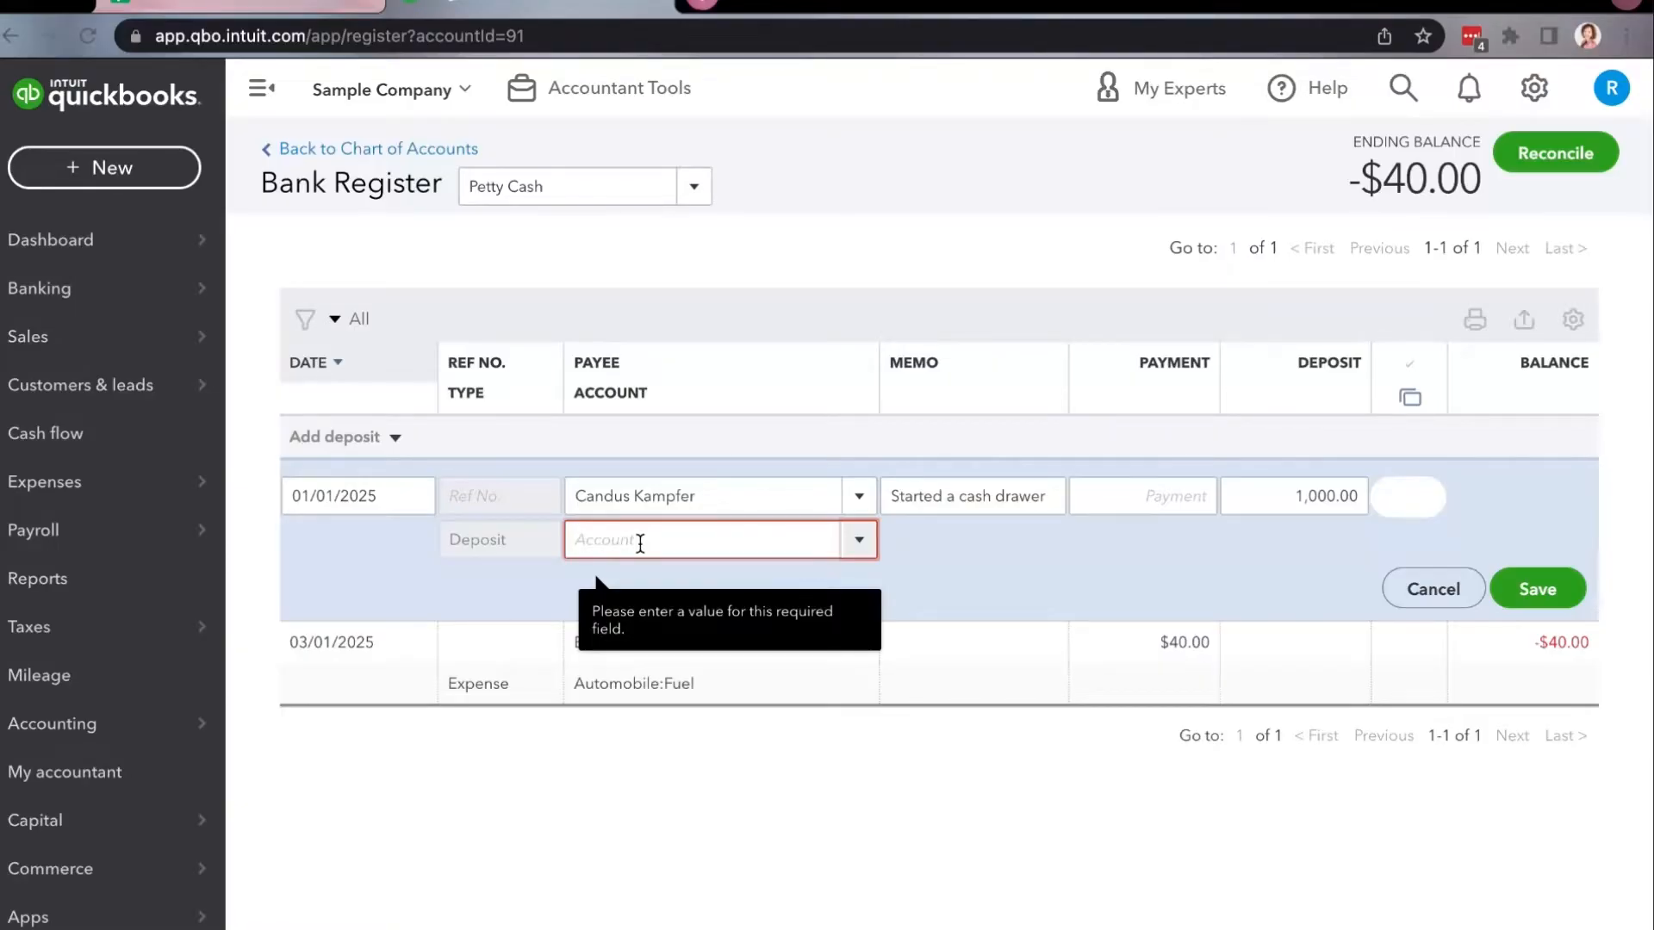
pyautogui.write('Checking')
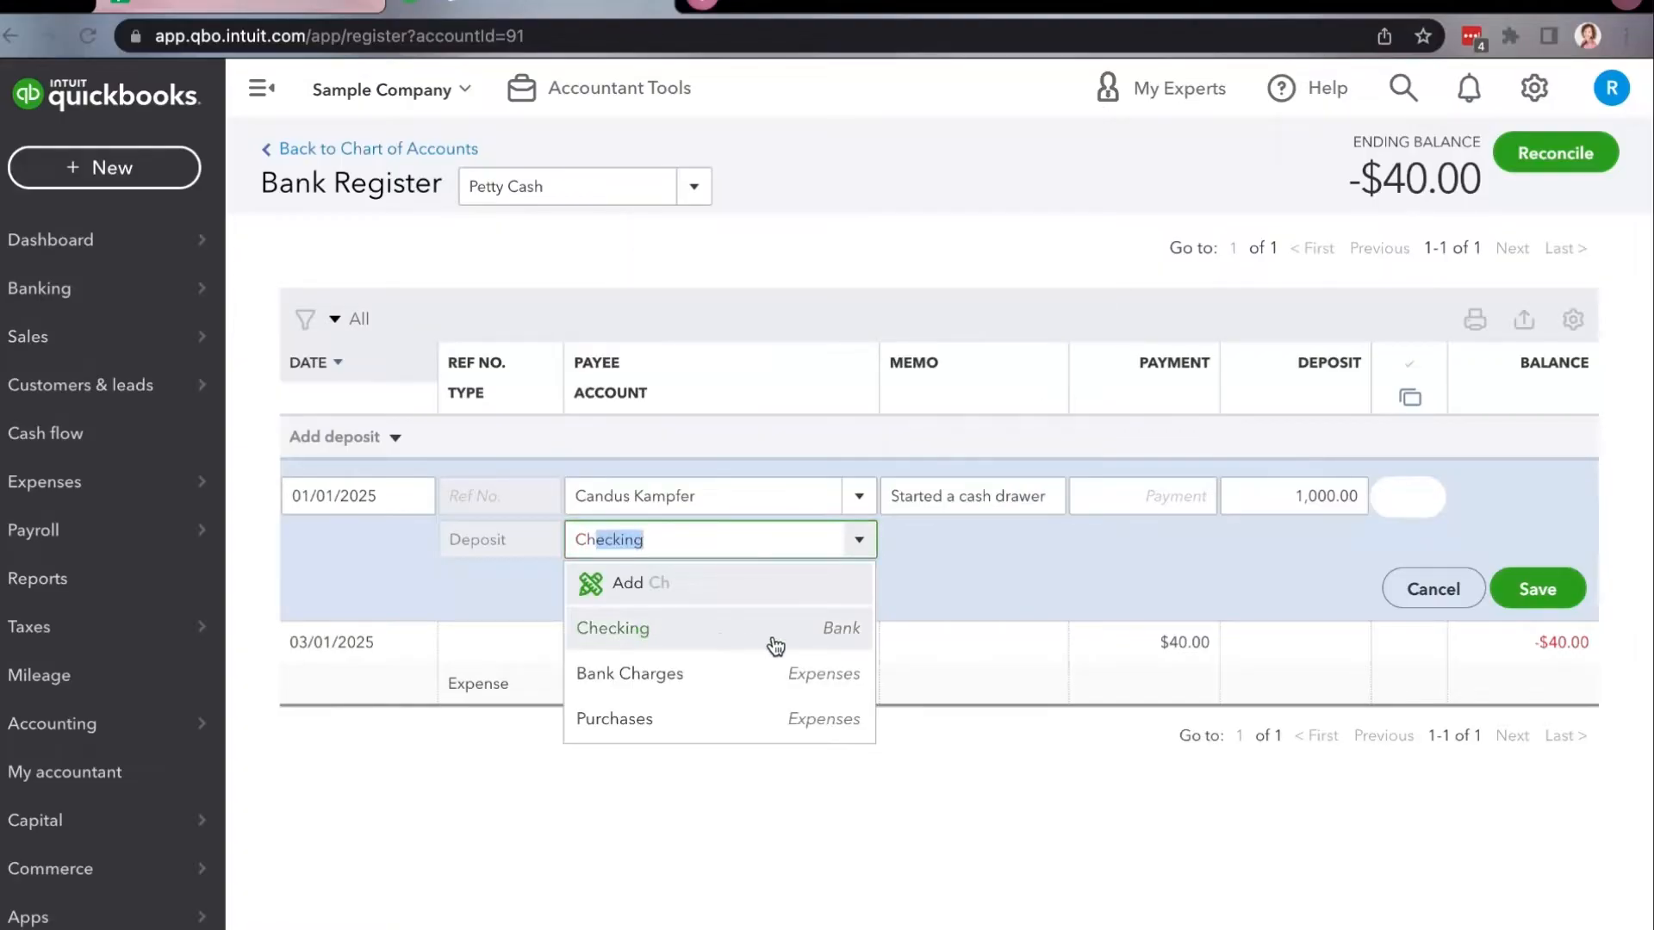
pyautogui.click(775, 644)
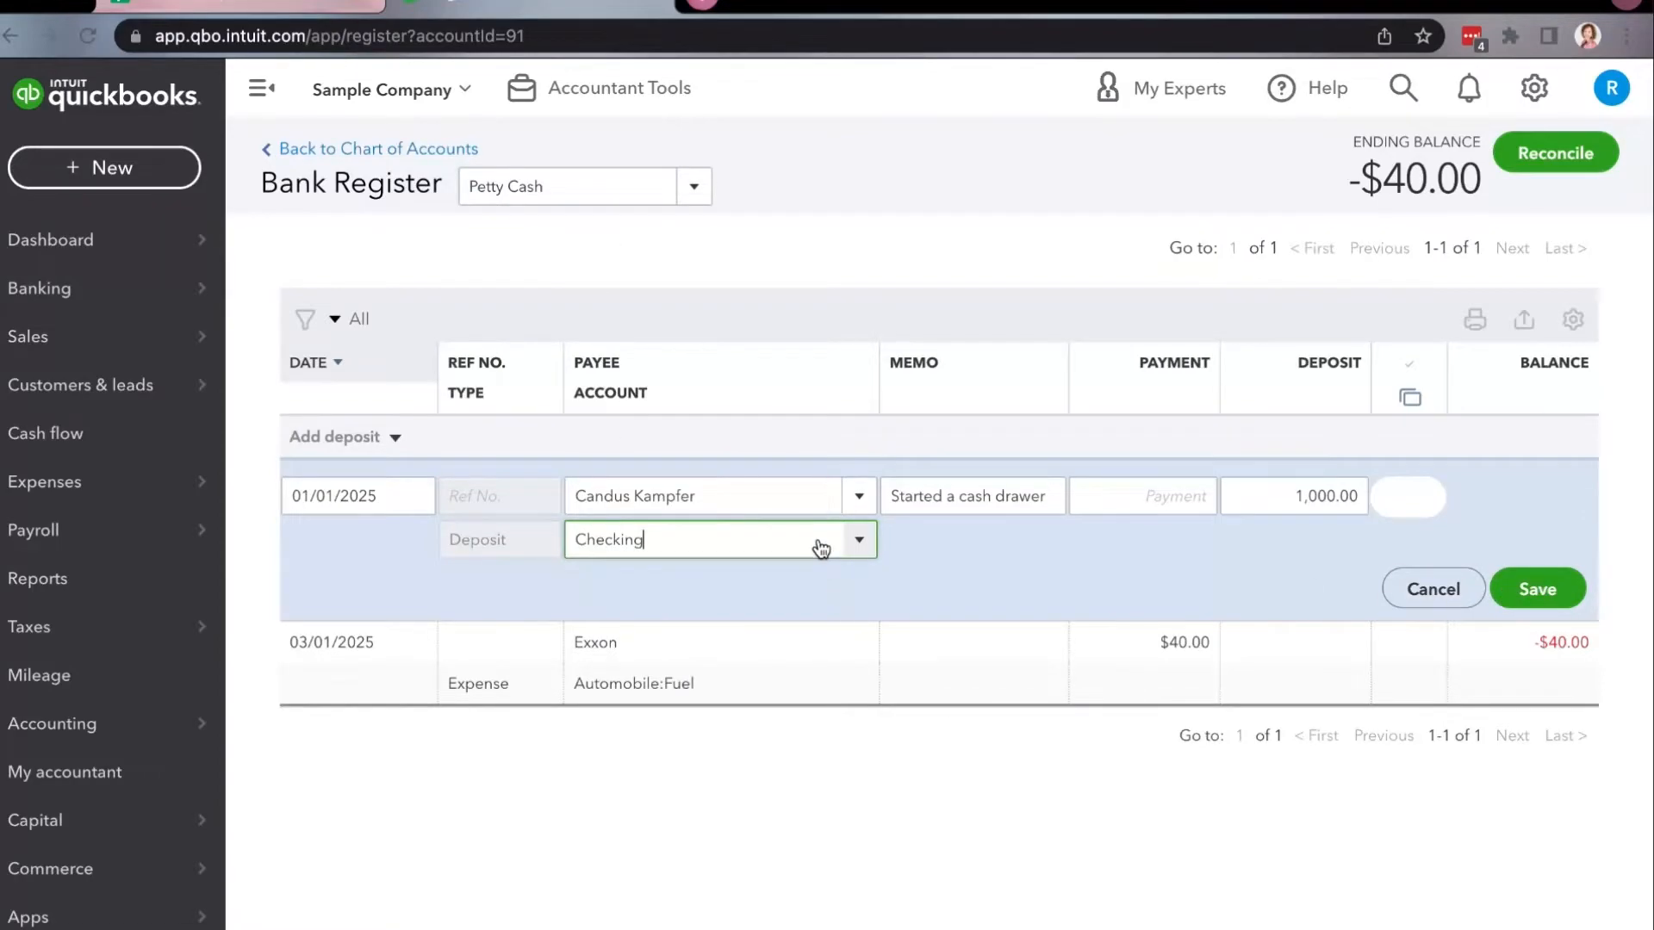
pyautogui.press('Return')
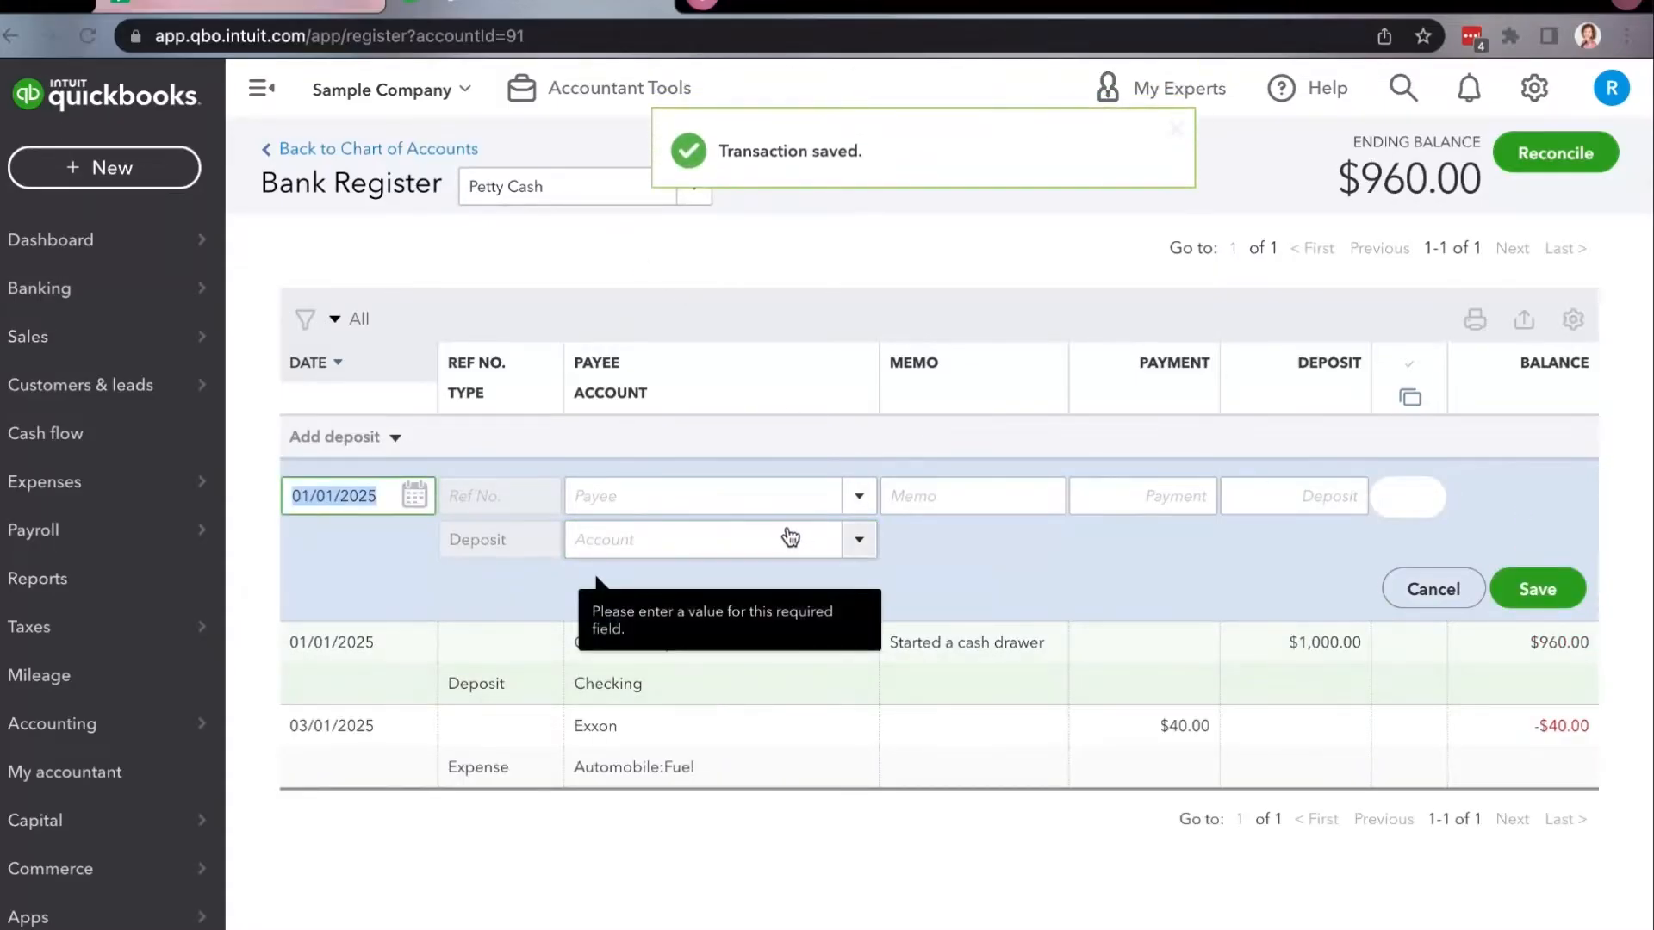
# Review the petty cash transfer in the Checking register, then return to the Petty Cash register.
pyautogui.click(384, 150)
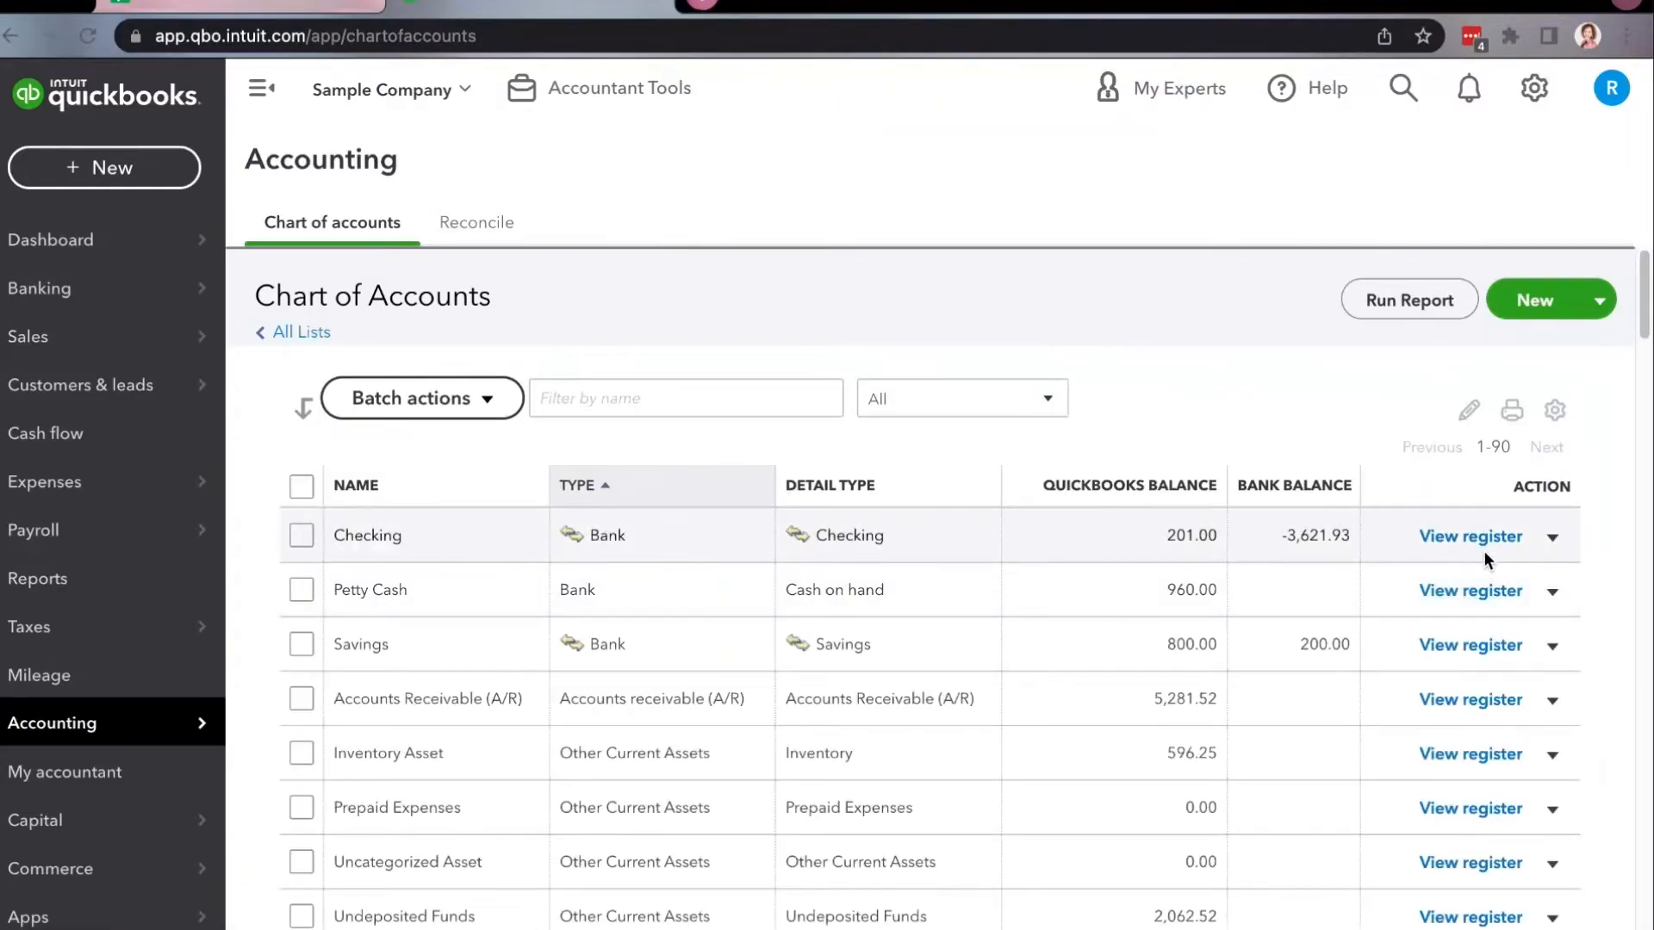
pyautogui.click(1475, 541)
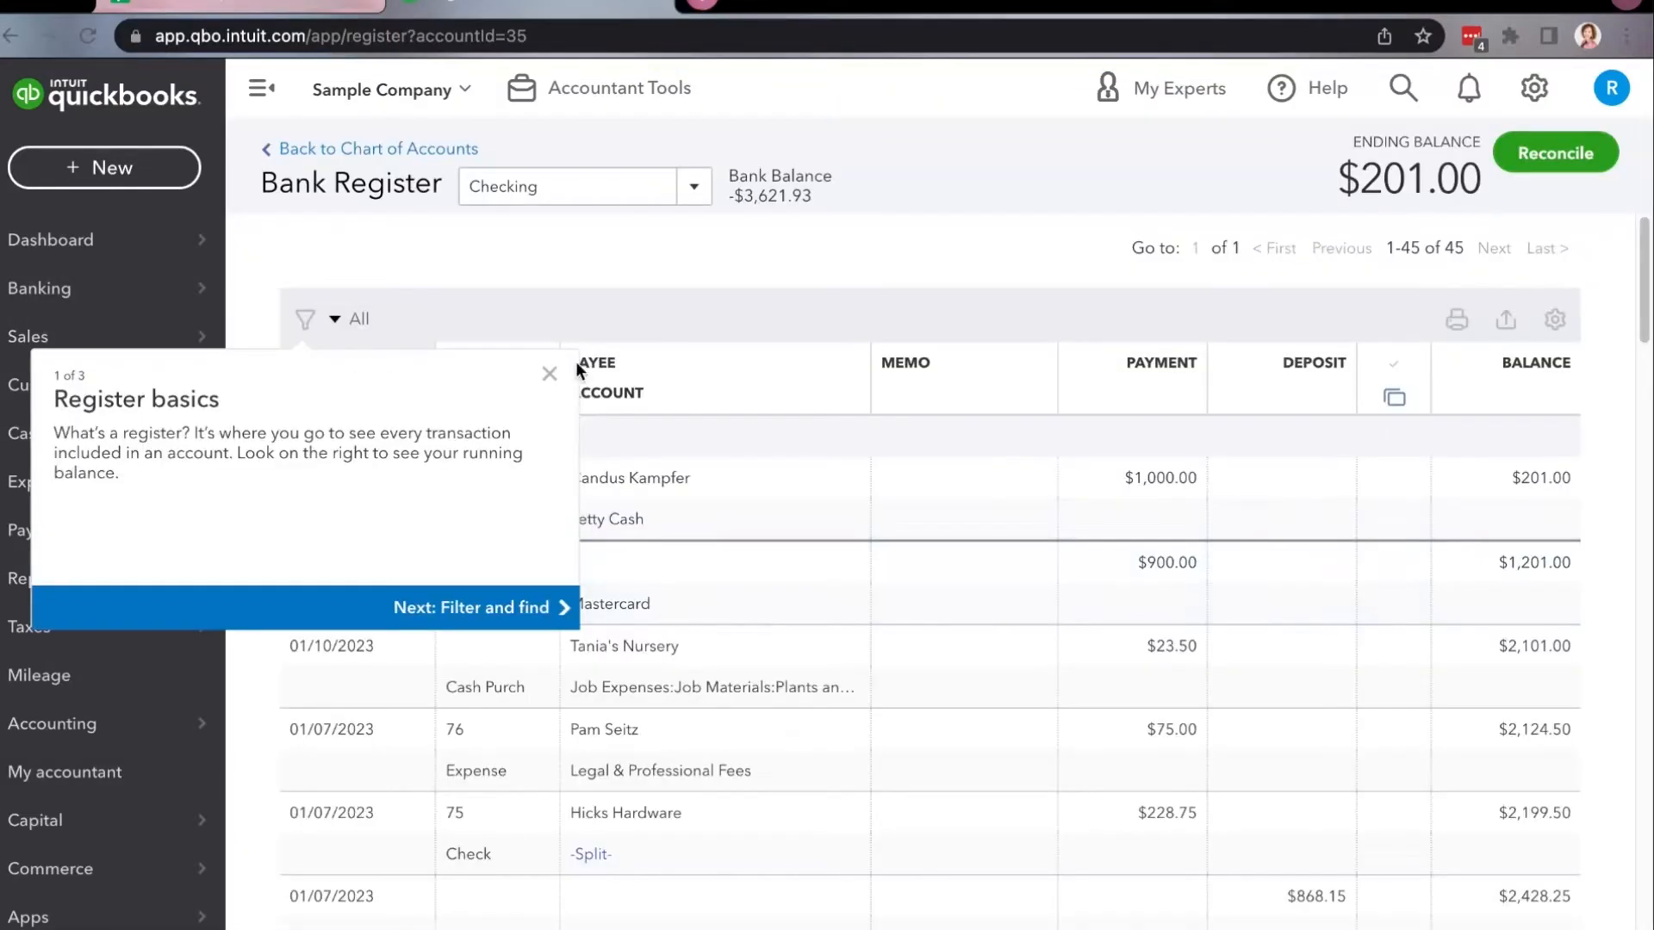
pyautogui.click(551, 375)
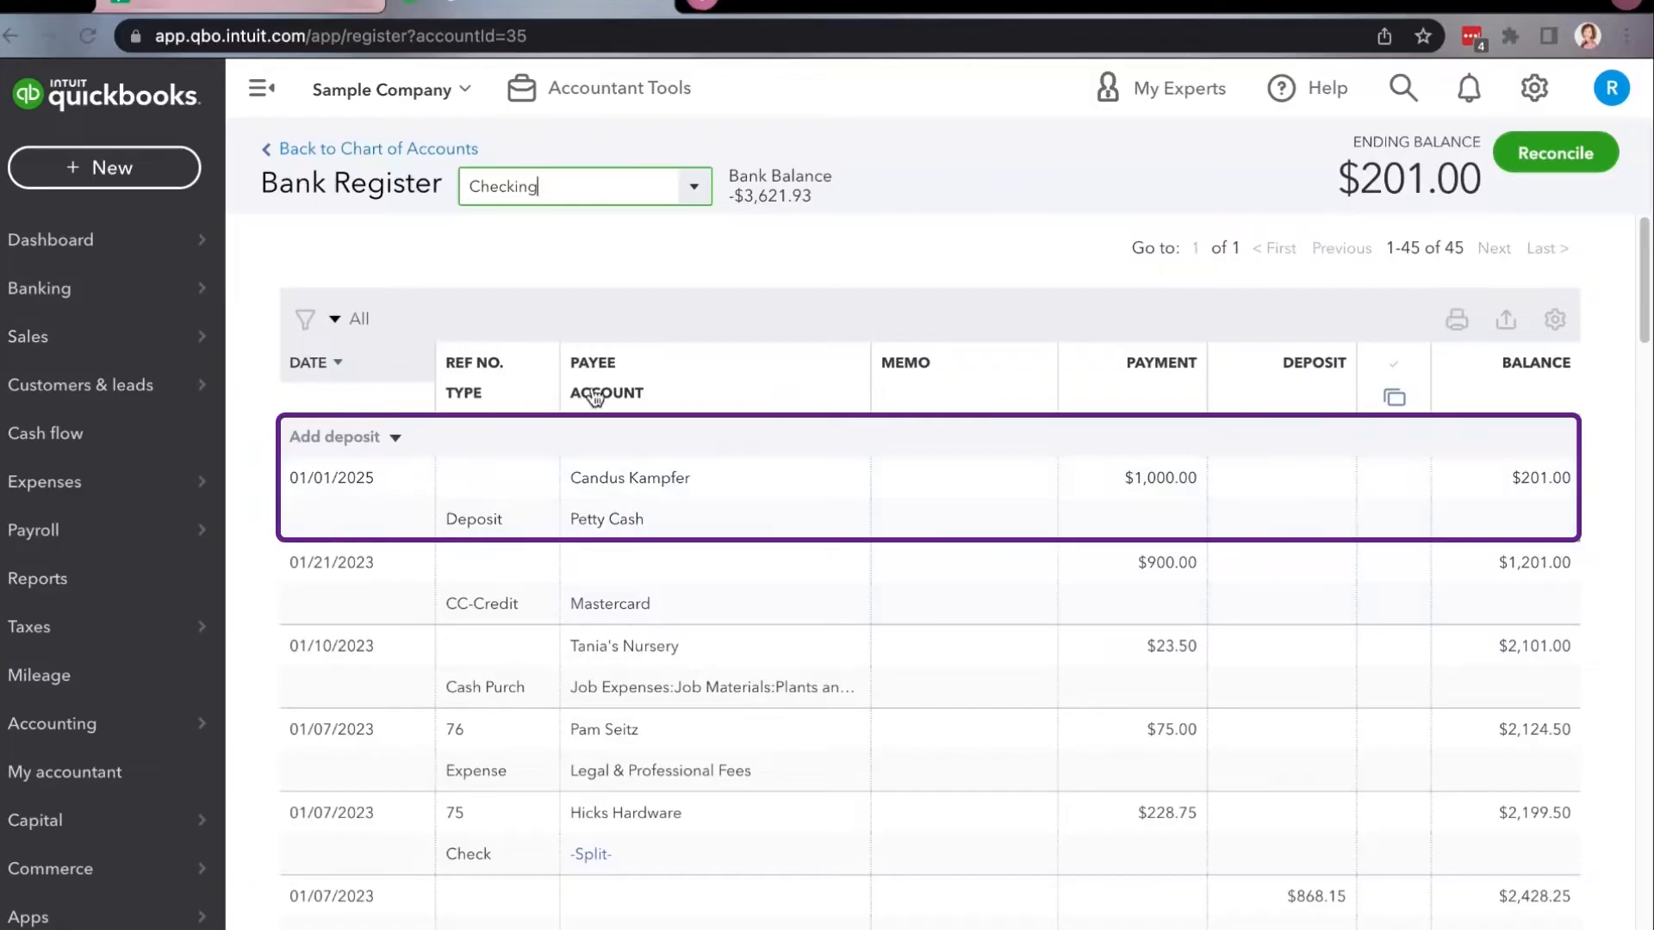
pyautogui.click(543, 190)
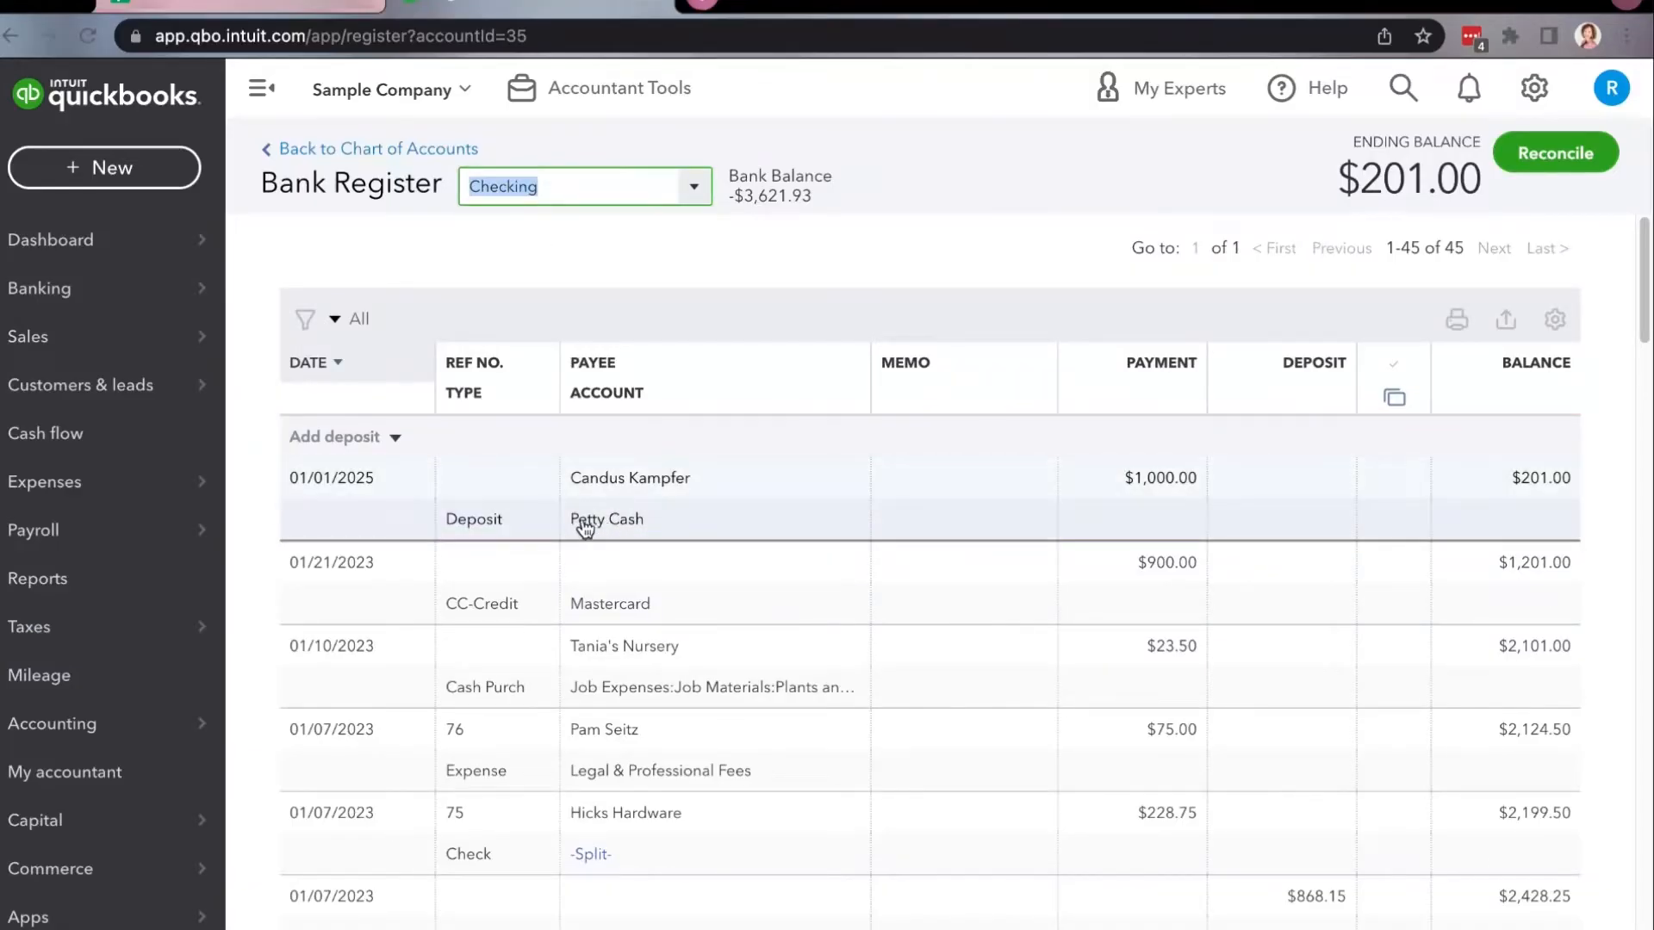
pyautogui.click(695, 191)
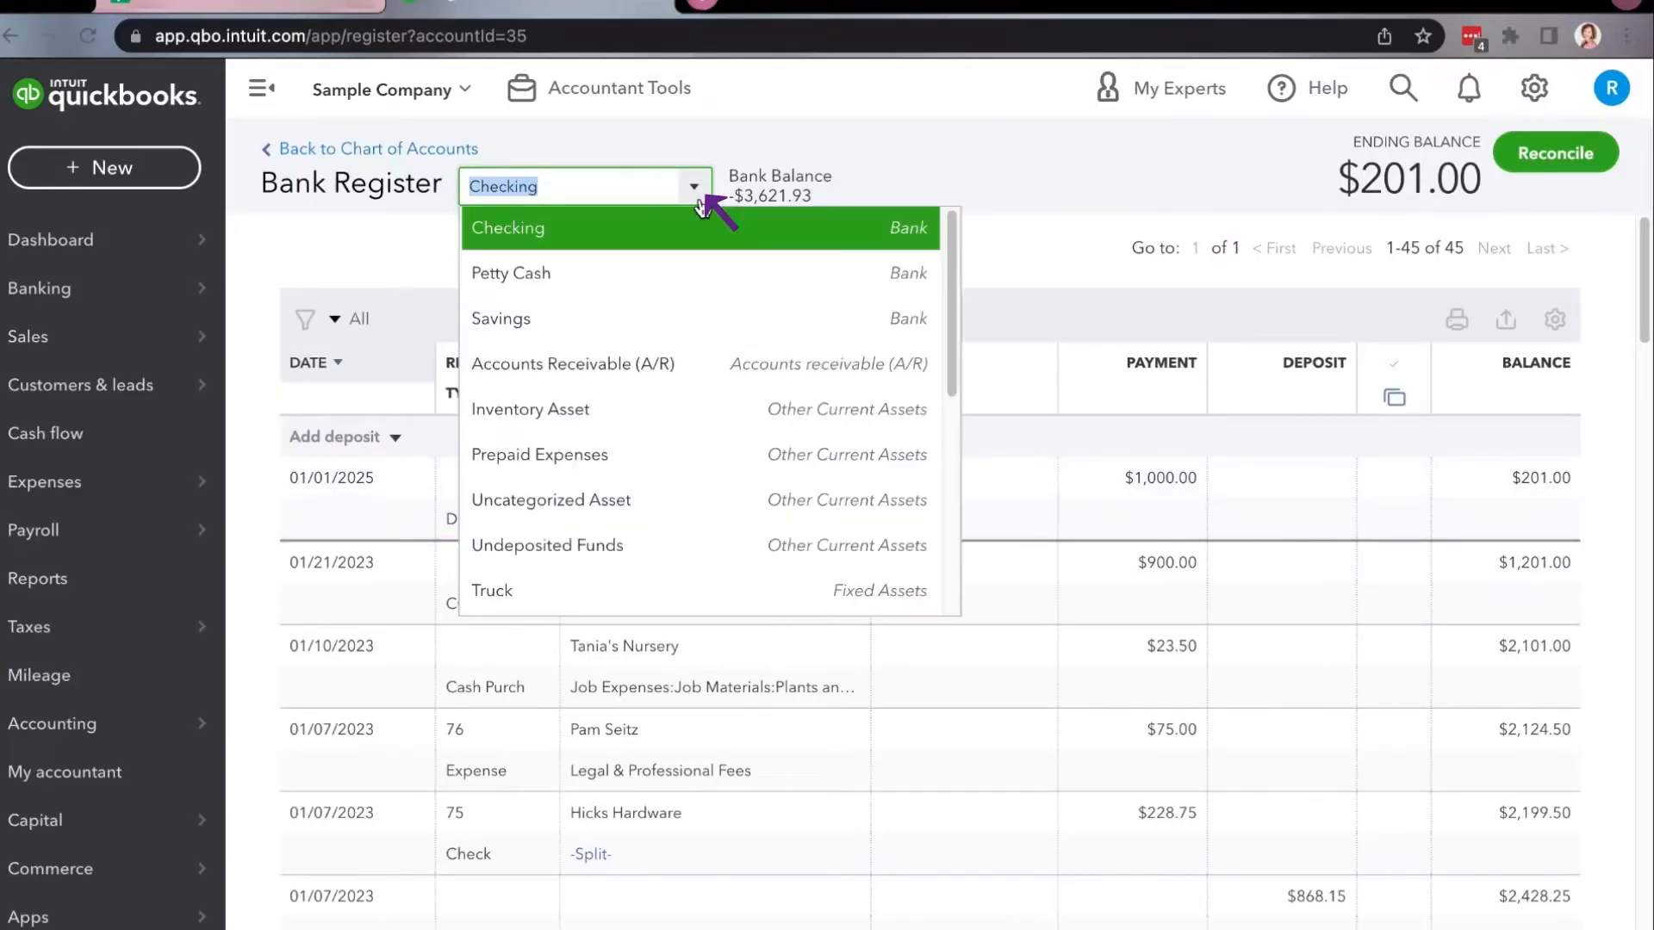
pyautogui.click(555, 276)
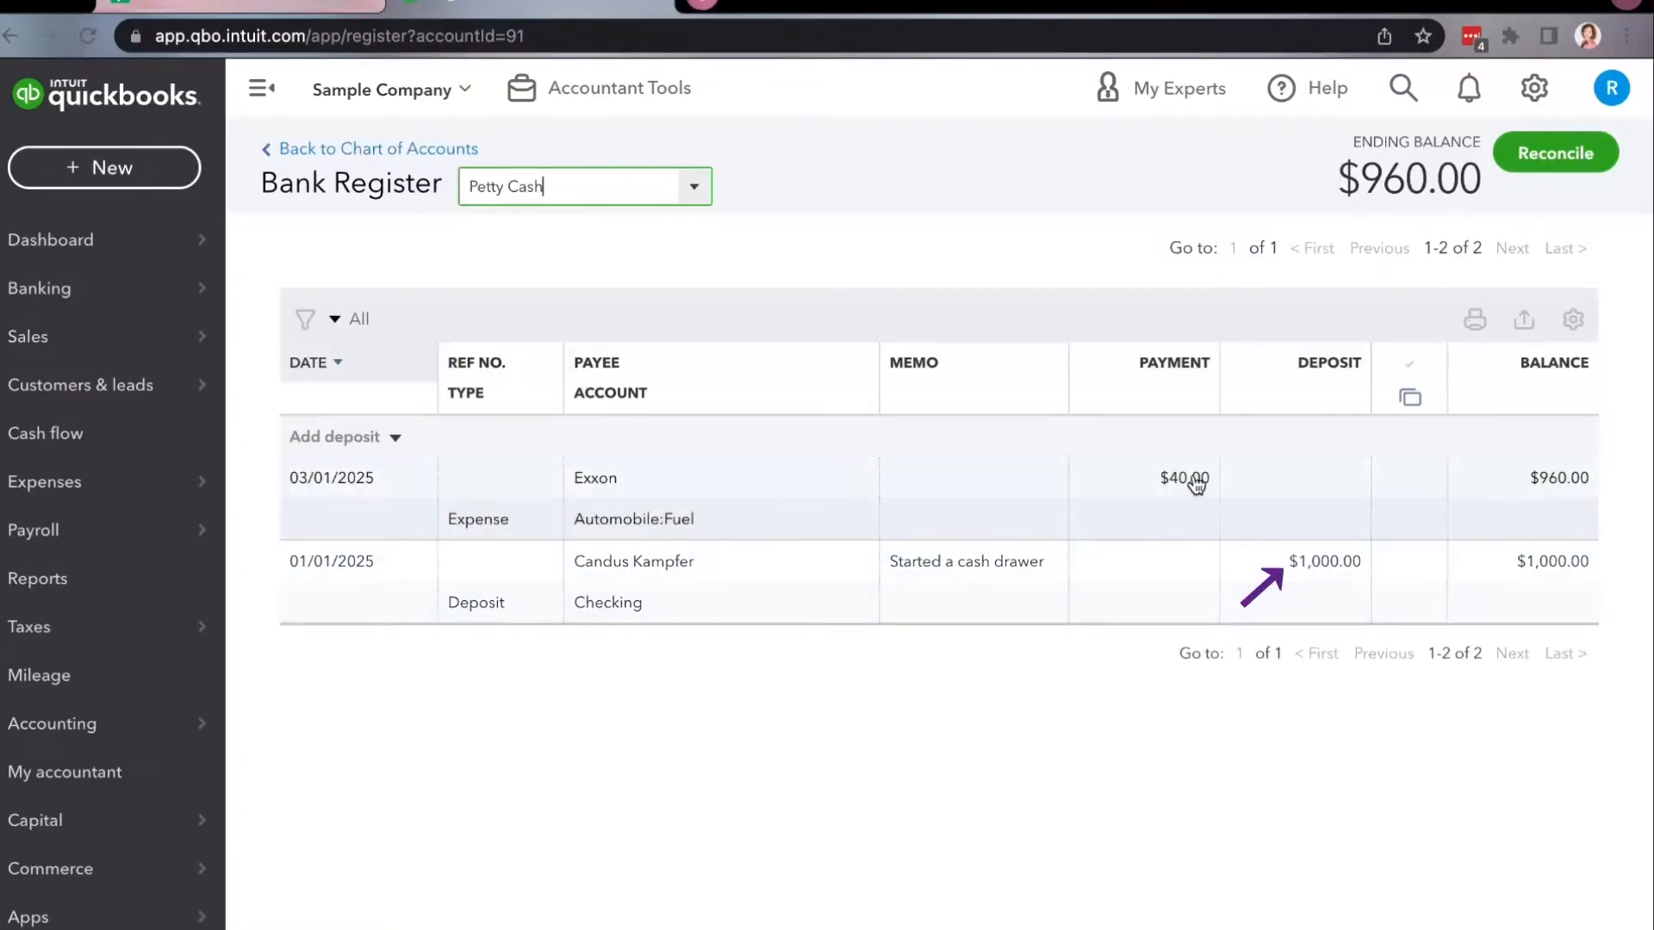
# Start a new bank deposit into the Checking account and include the Cool Cars payment.
pyautogui.click(167, 186)
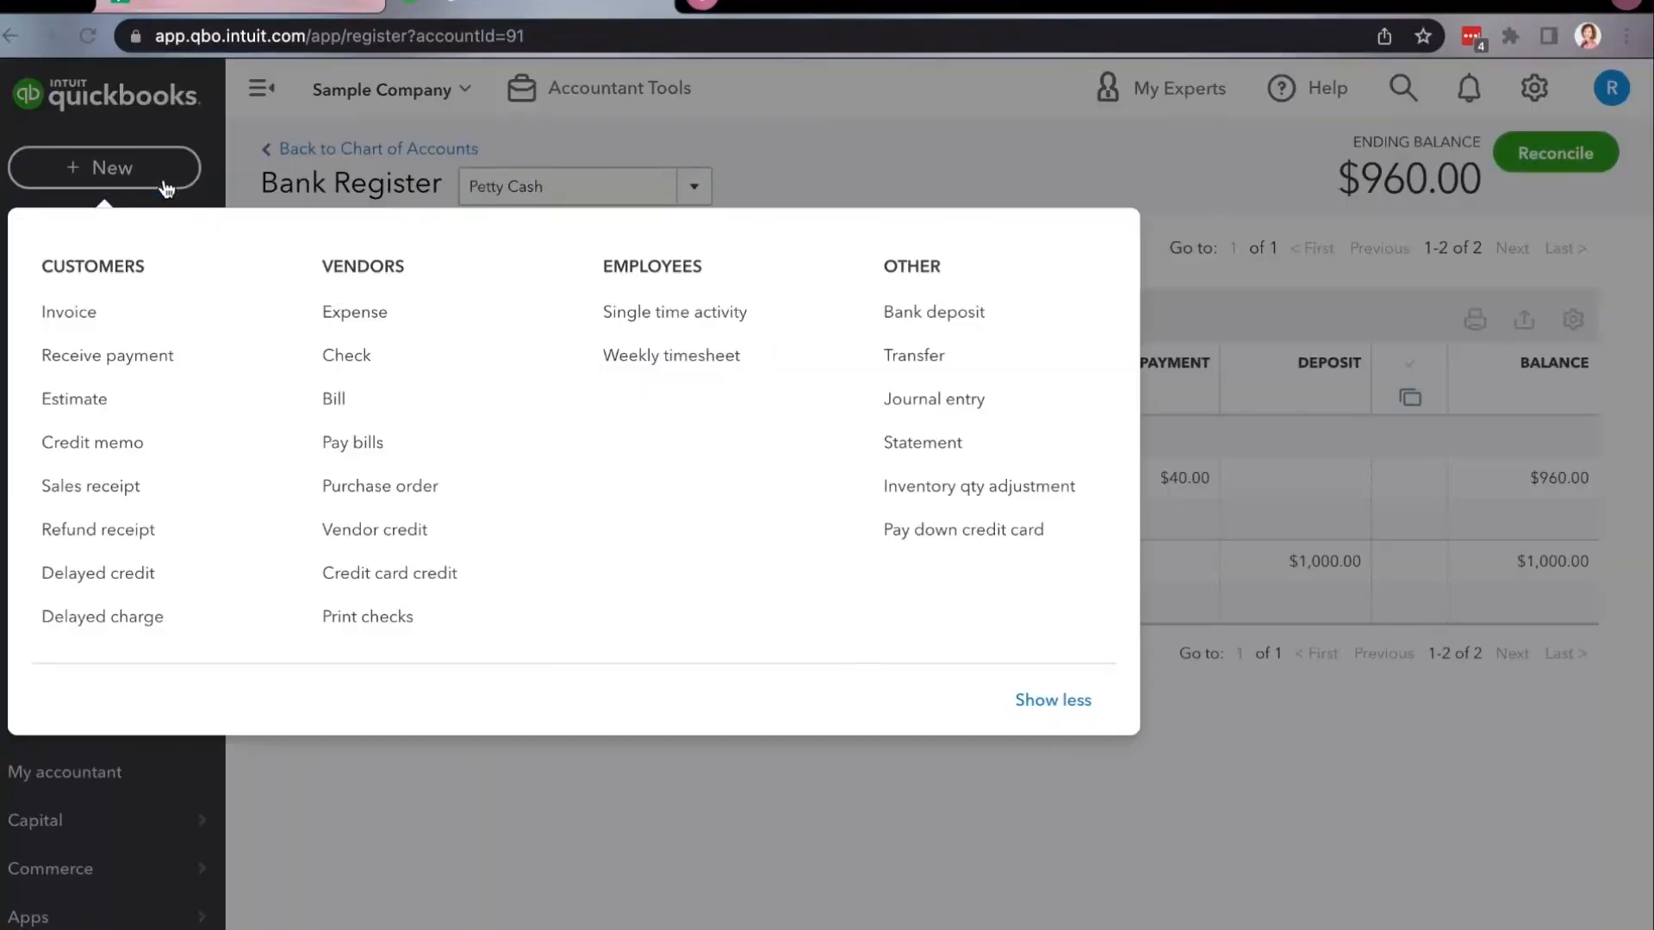
pyautogui.click(933, 314)
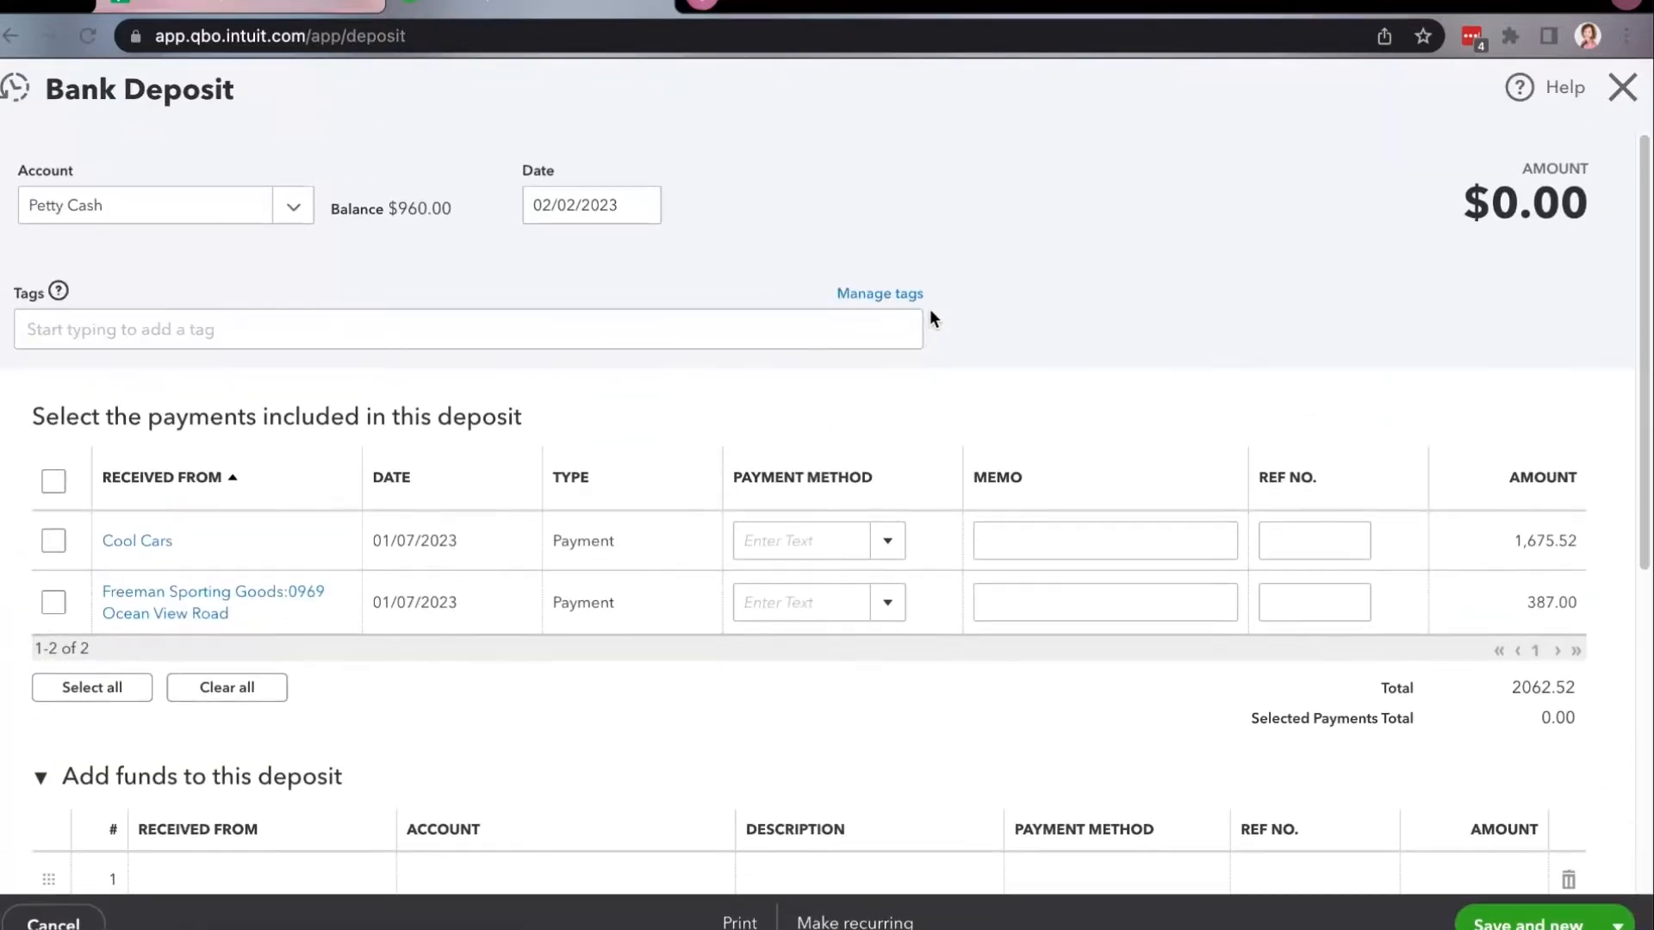
pyautogui.click(293, 205)
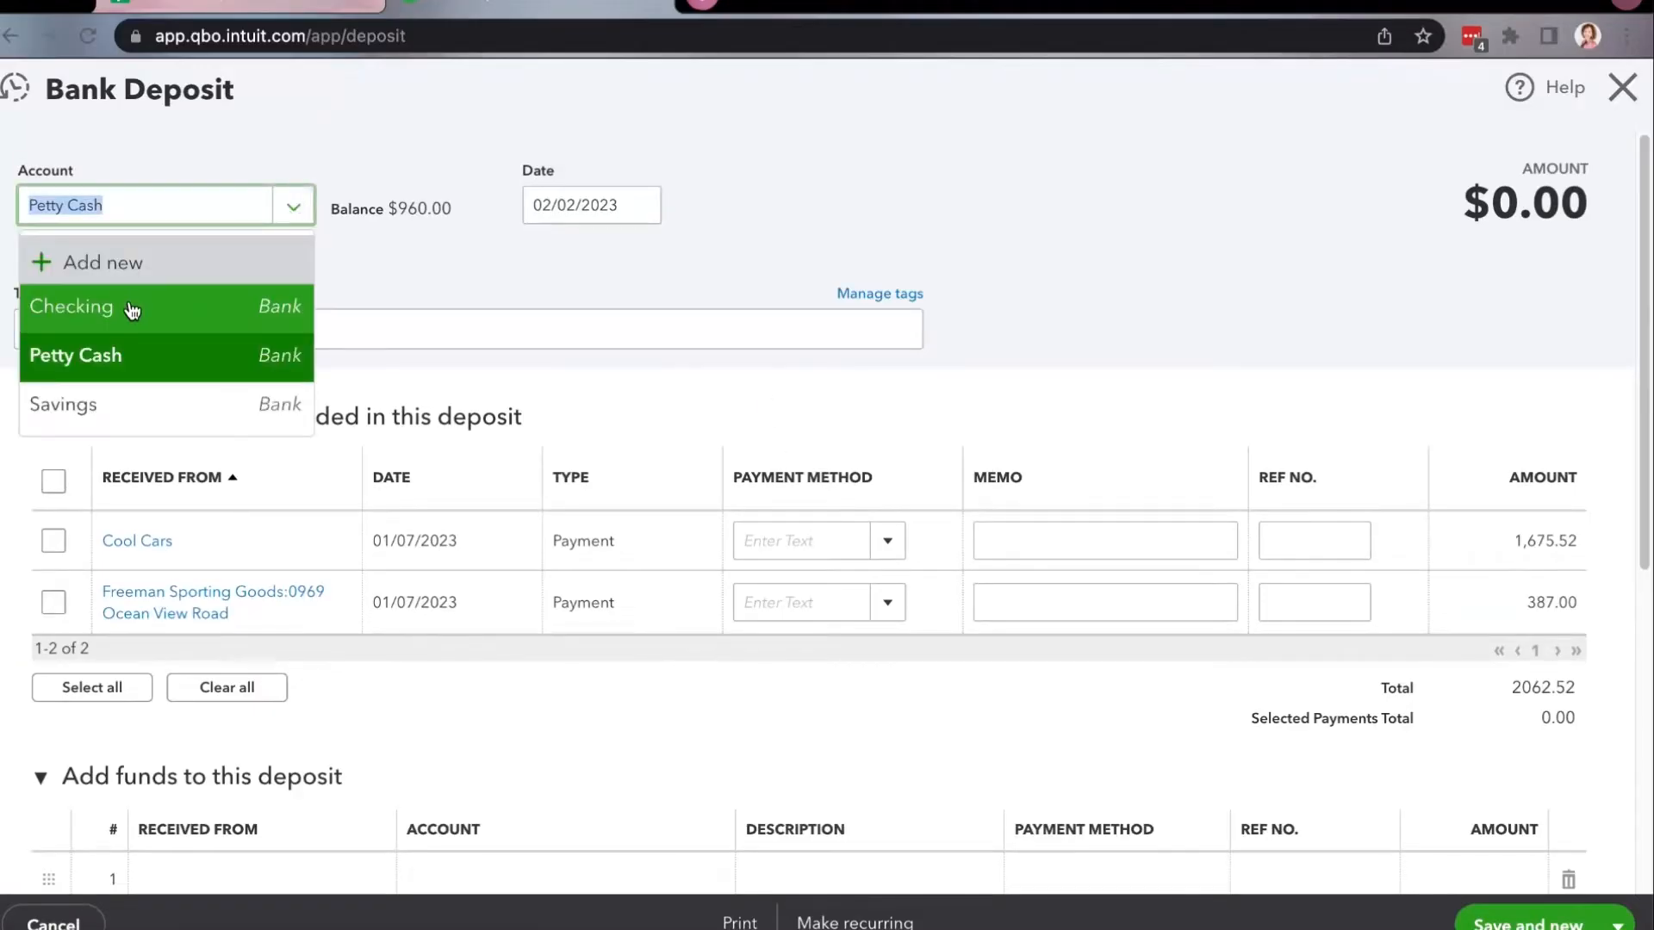
pyautogui.click(130, 308)
pyautogui.click(53, 540)
# Direct the deposit's cash back to Petty Cash with a cash back amount of 40.00.
pyautogui.scroll(-3, 1227, 670)
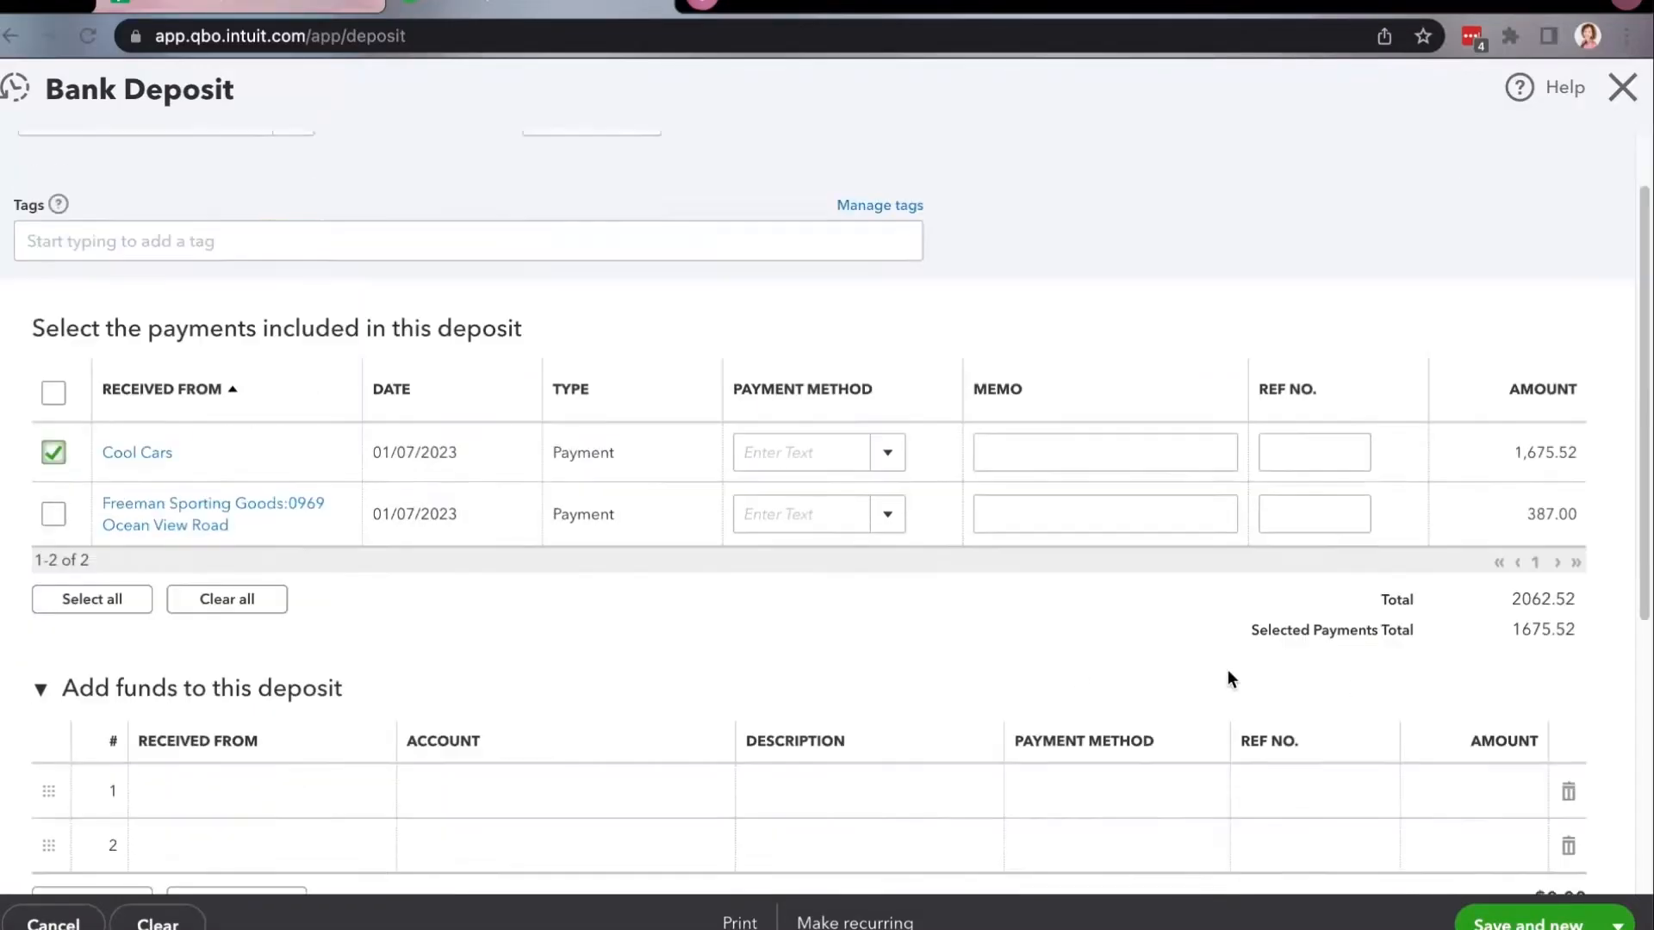
pyautogui.scroll(-2, 1215, 677)
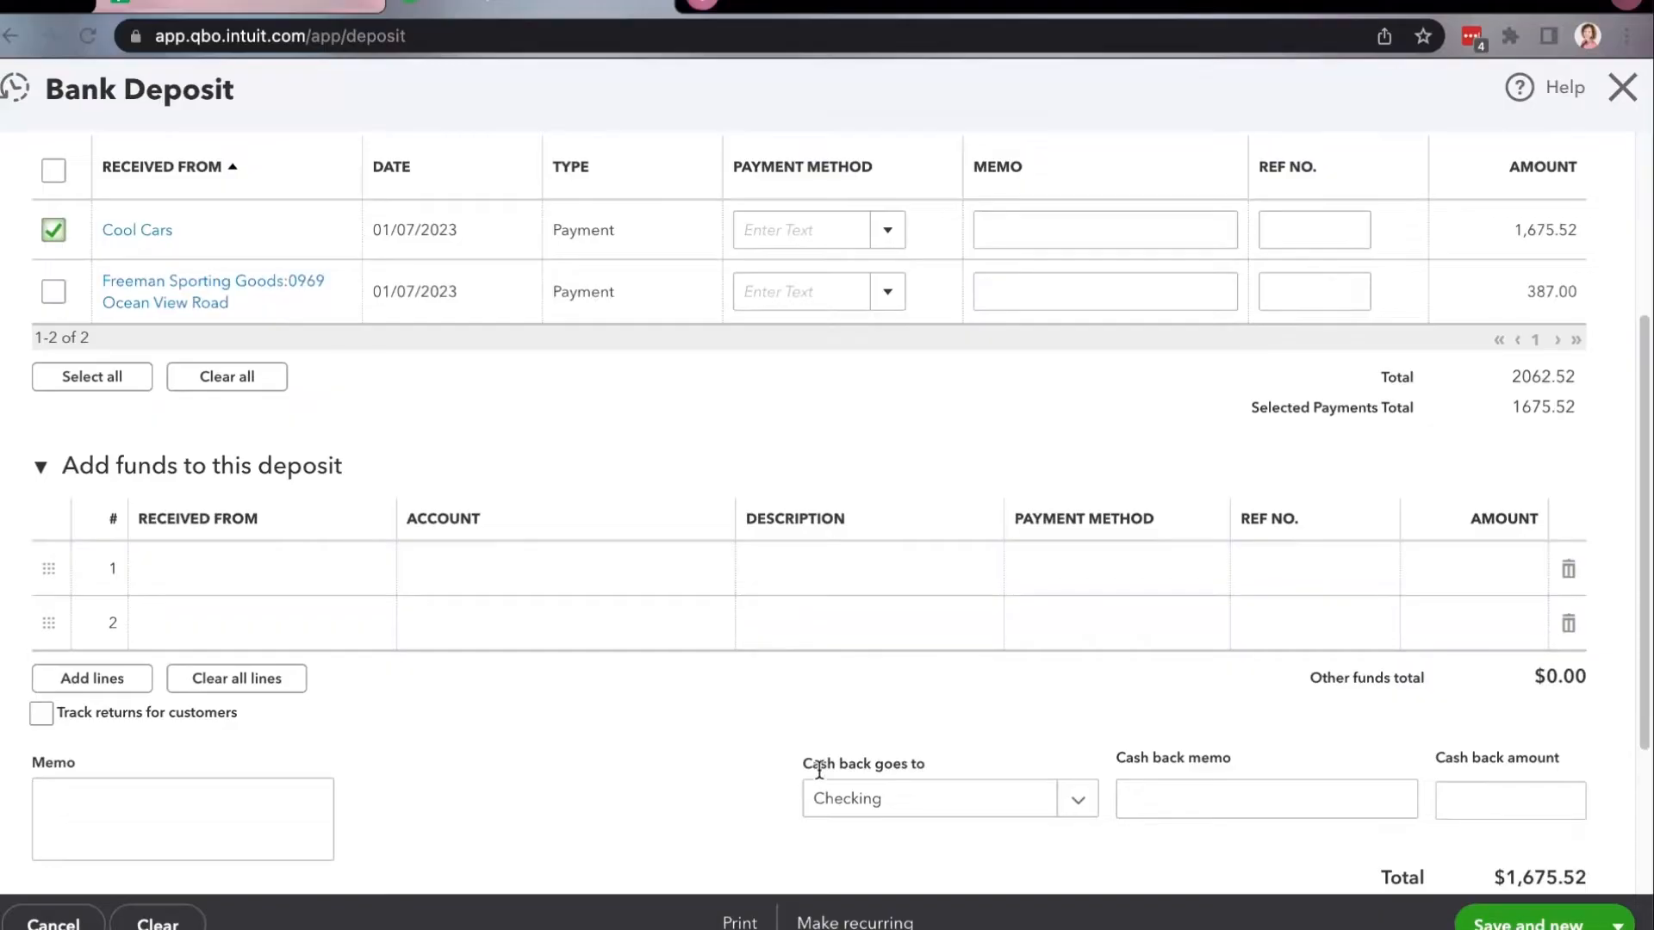
pyautogui.click(1077, 799)
pyautogui.click(951, 556)
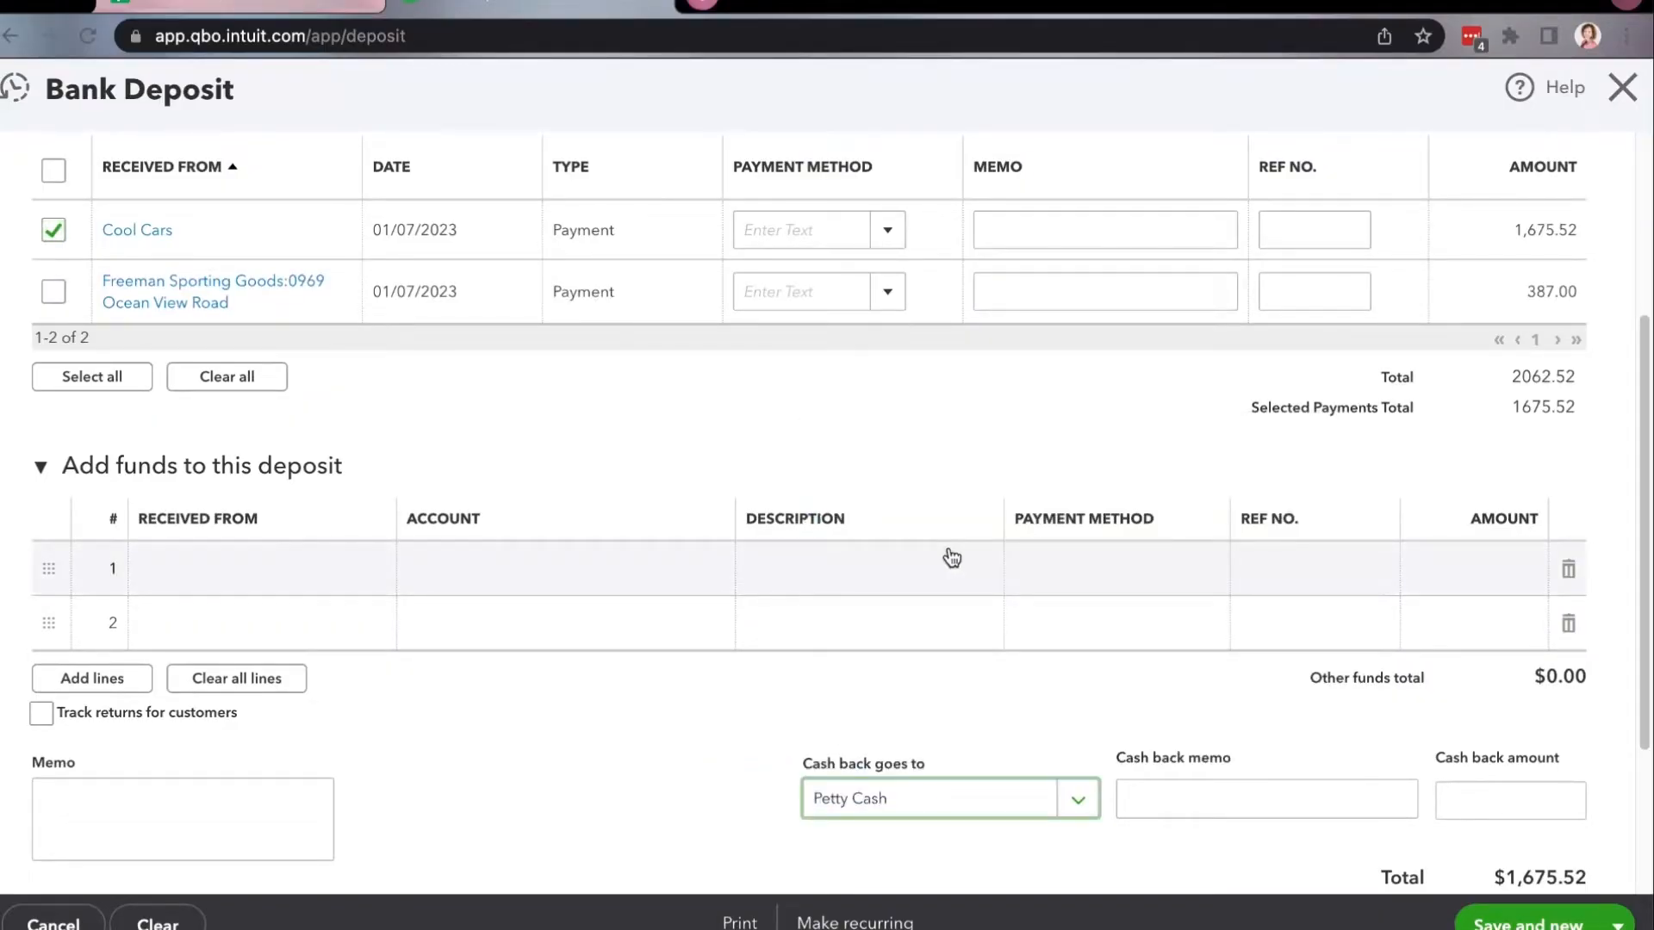
pyautogui.click(1475, 800)
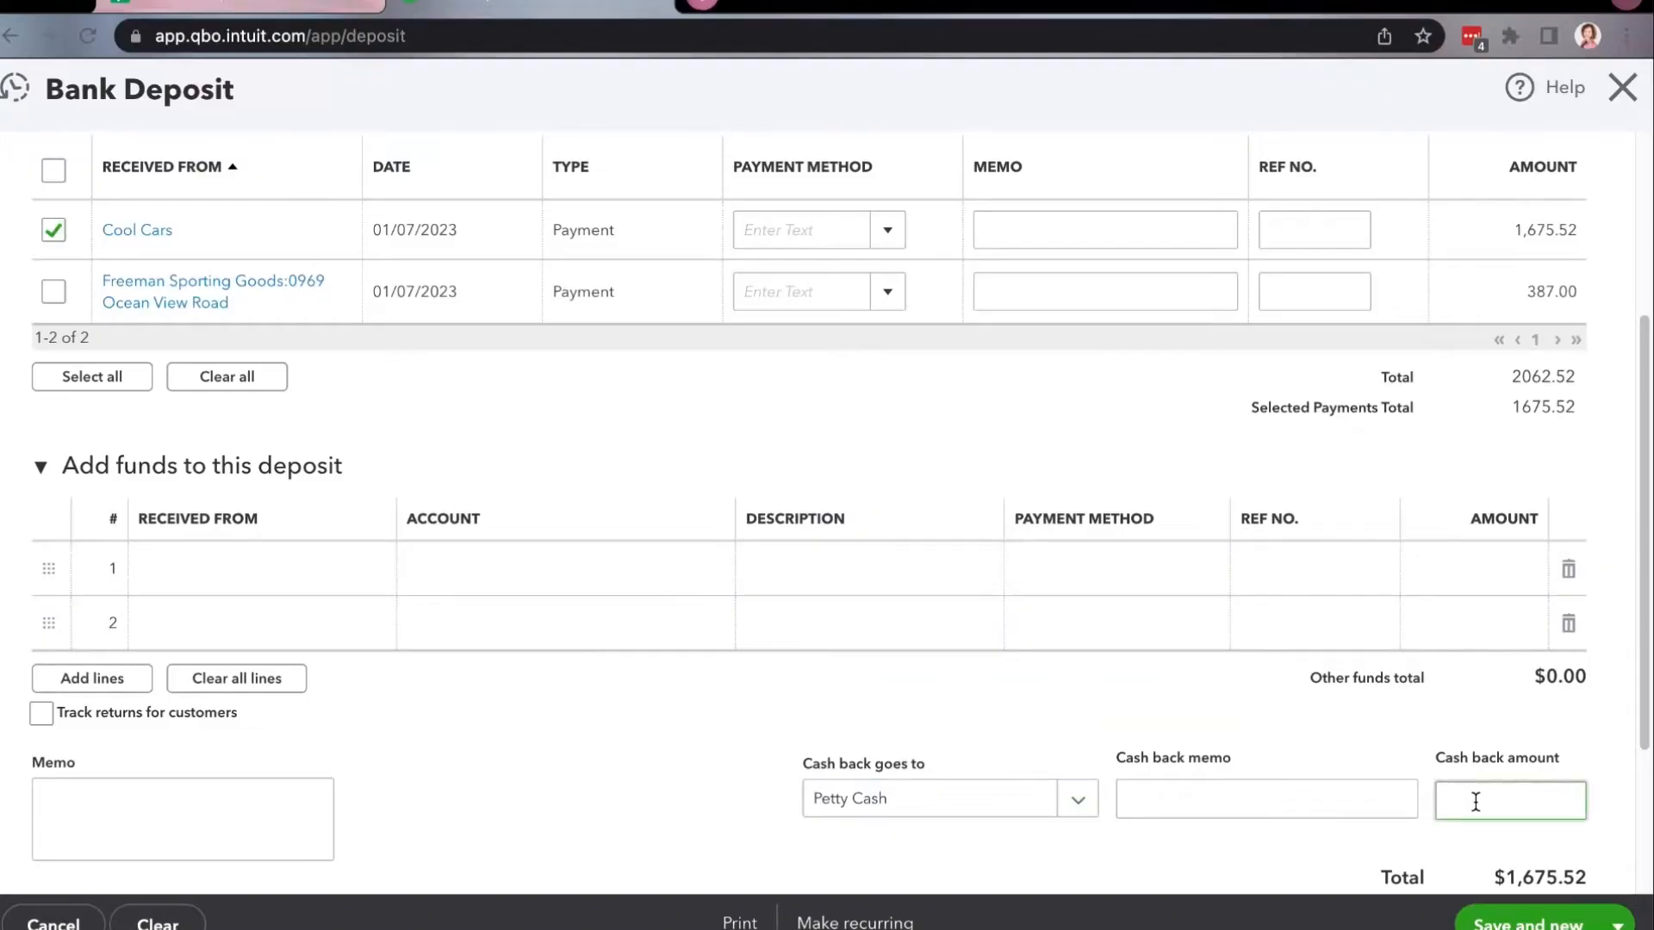
pyautogui.click(1431, 843)
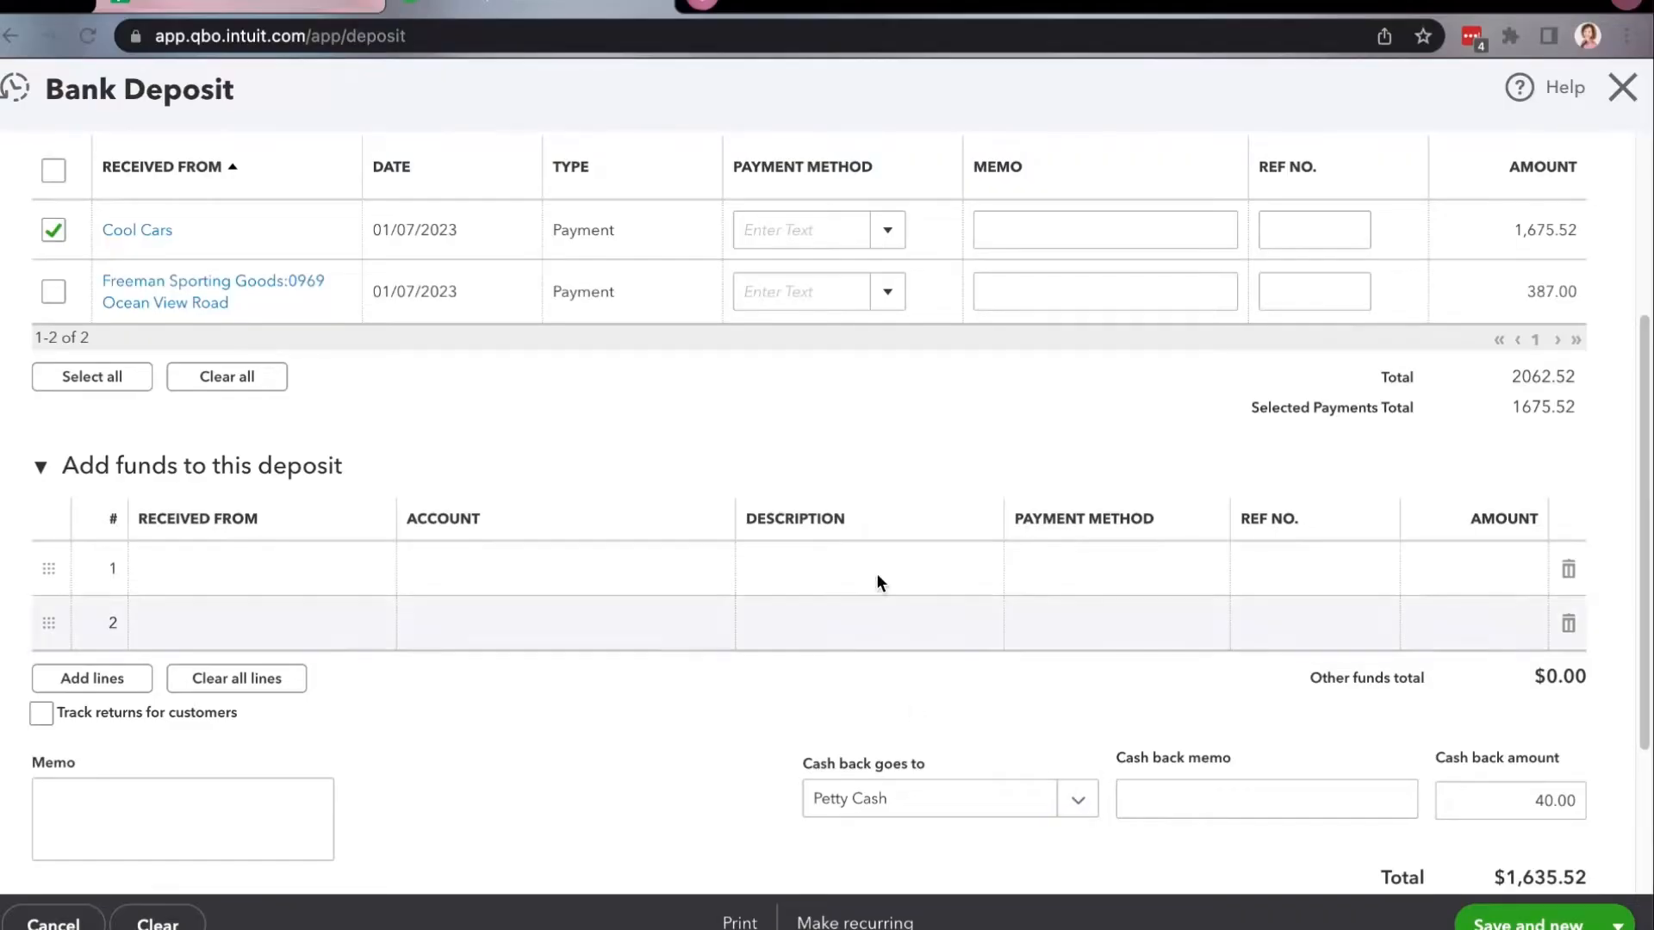
# Review the deposit's account, payment and total, then save the deposit and close the form.
pyautogui.scroll(4, 345, 207)
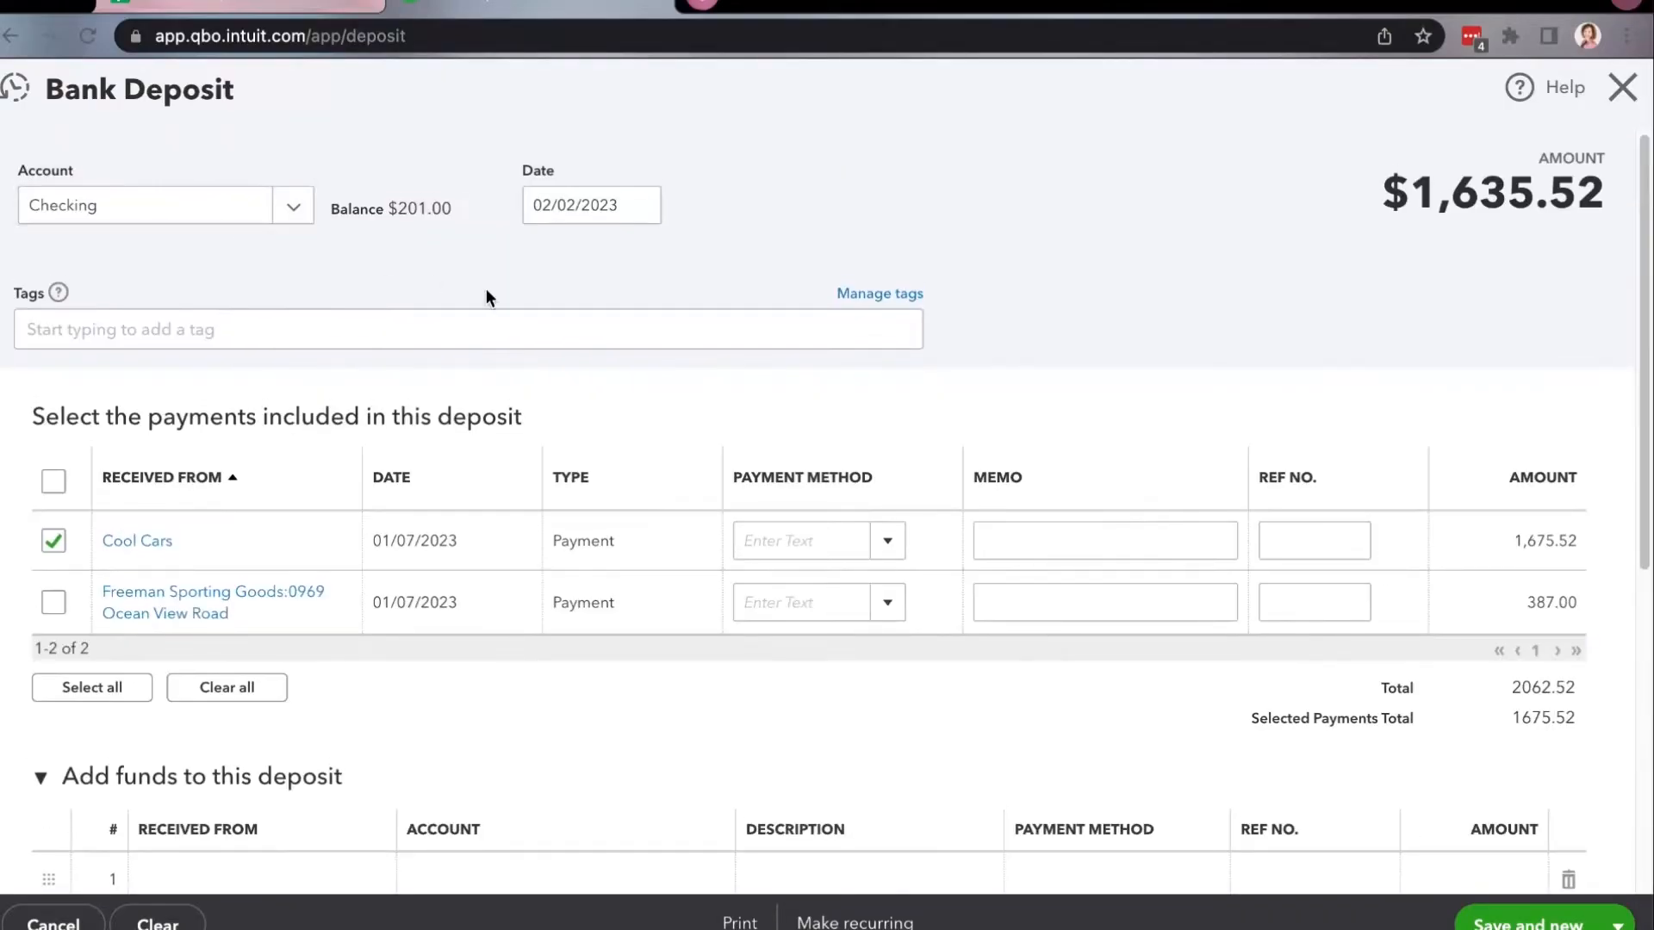
pyautogui.scroll(-5, 845, 702)
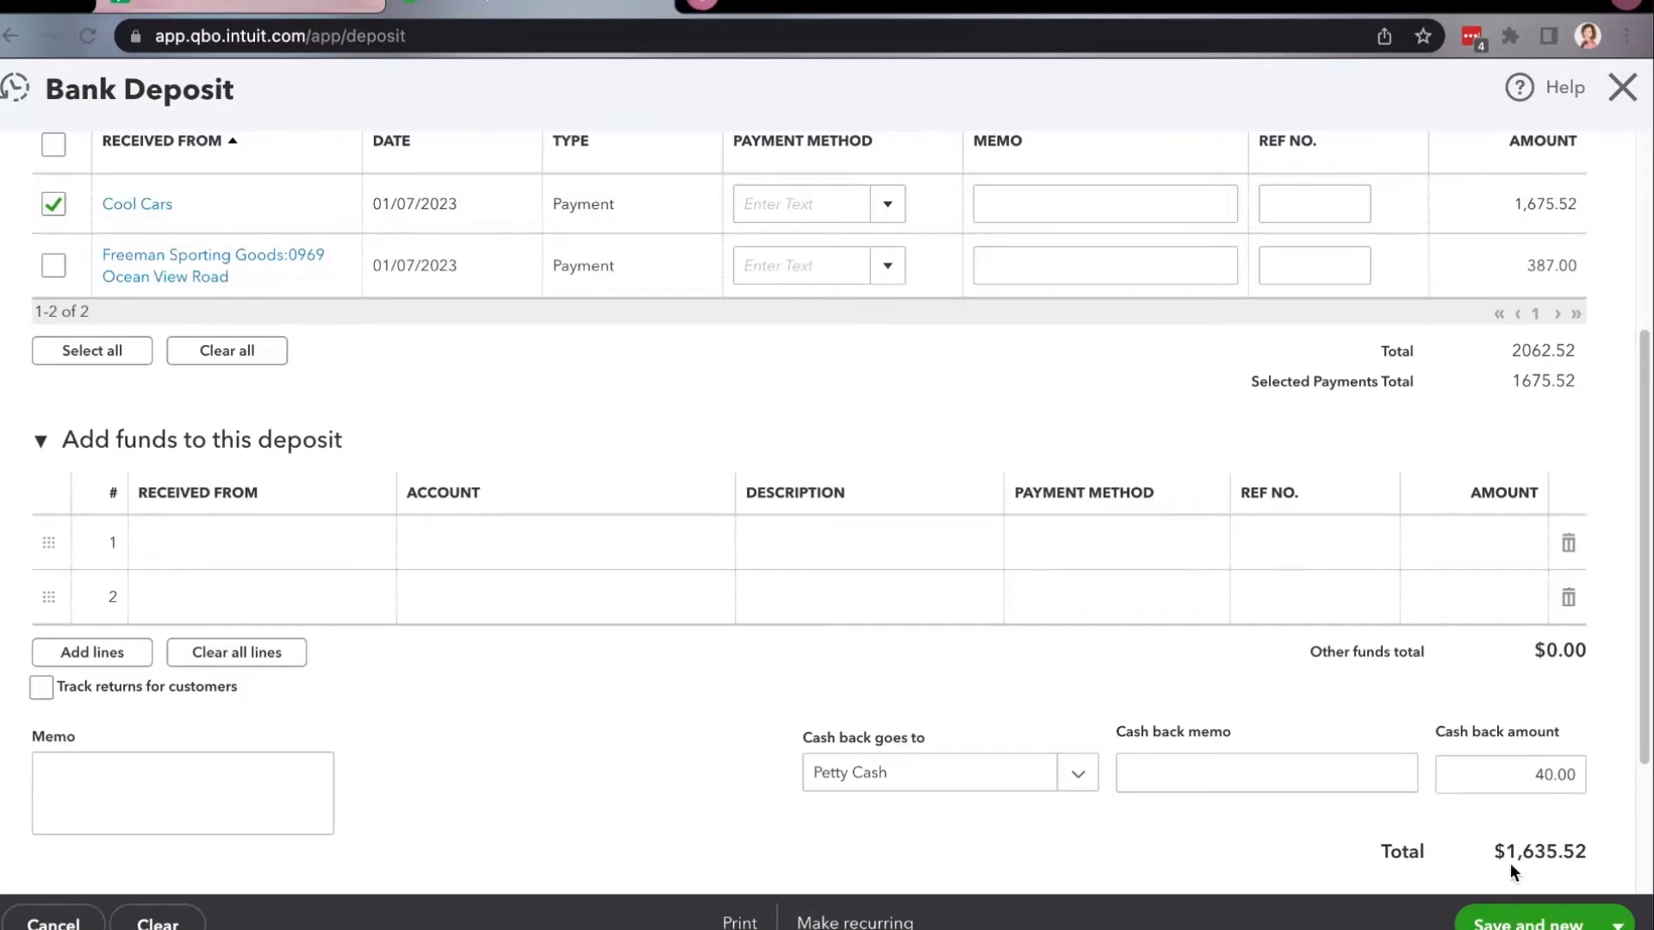
pyautogui.click(1617, 923)
pyautogui.click(1527, 896)
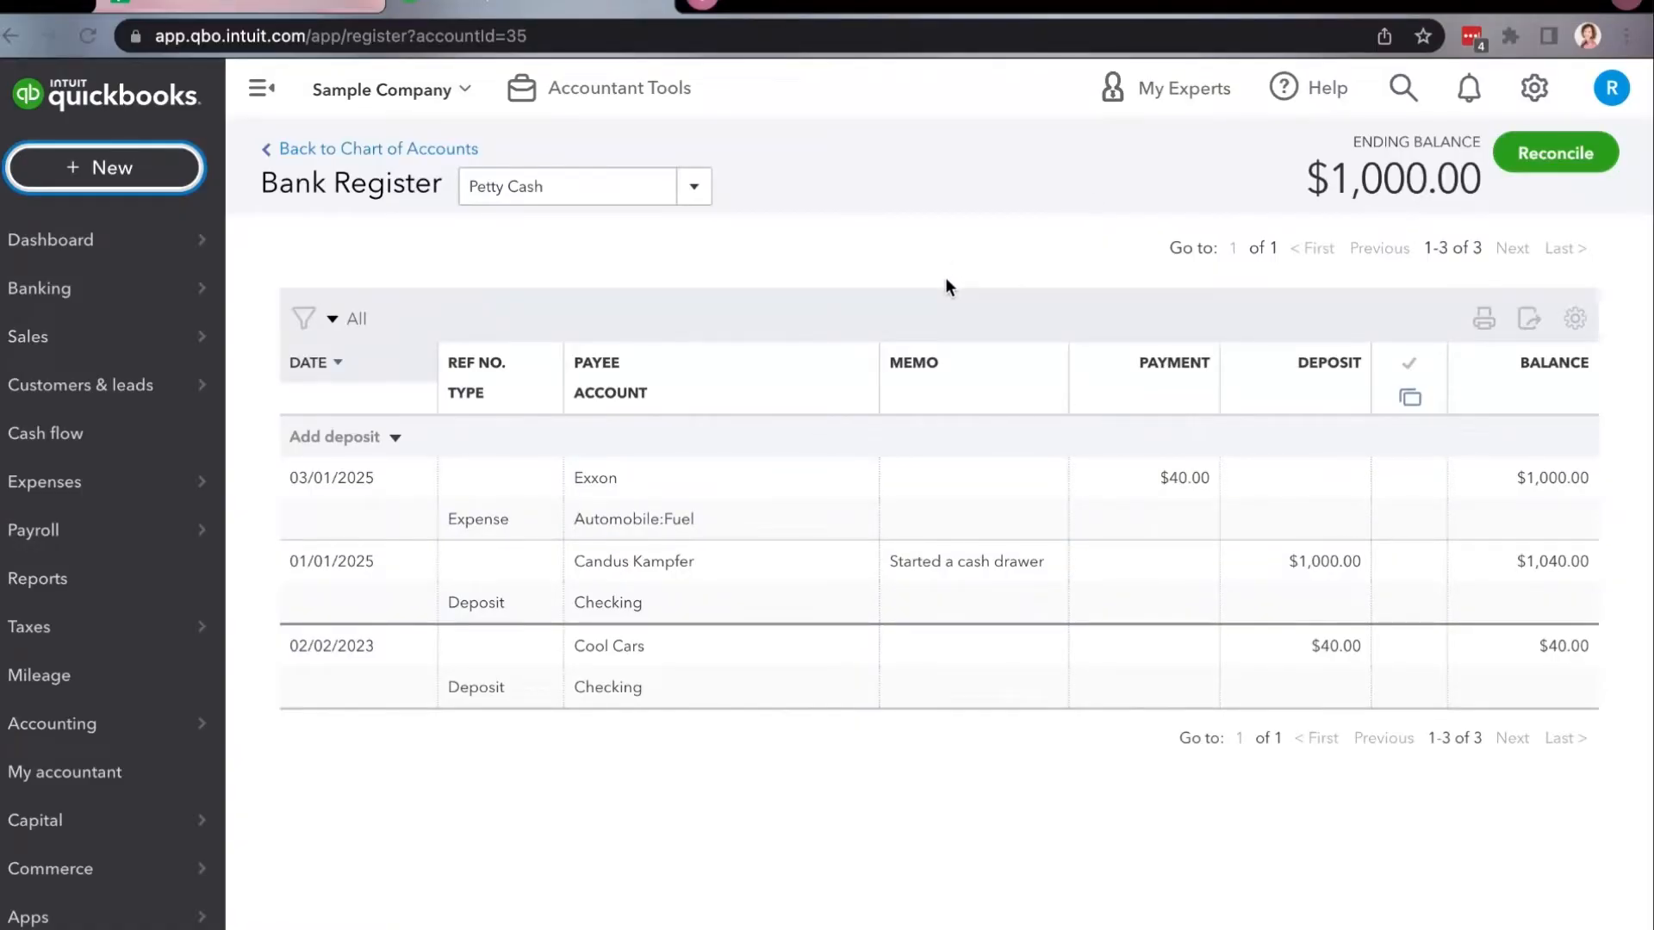
# Create a journal entry dated 02/02/2025 with a first line debiting Automobile:Fuel for 100.00.
pyautogui.click(191, 175)
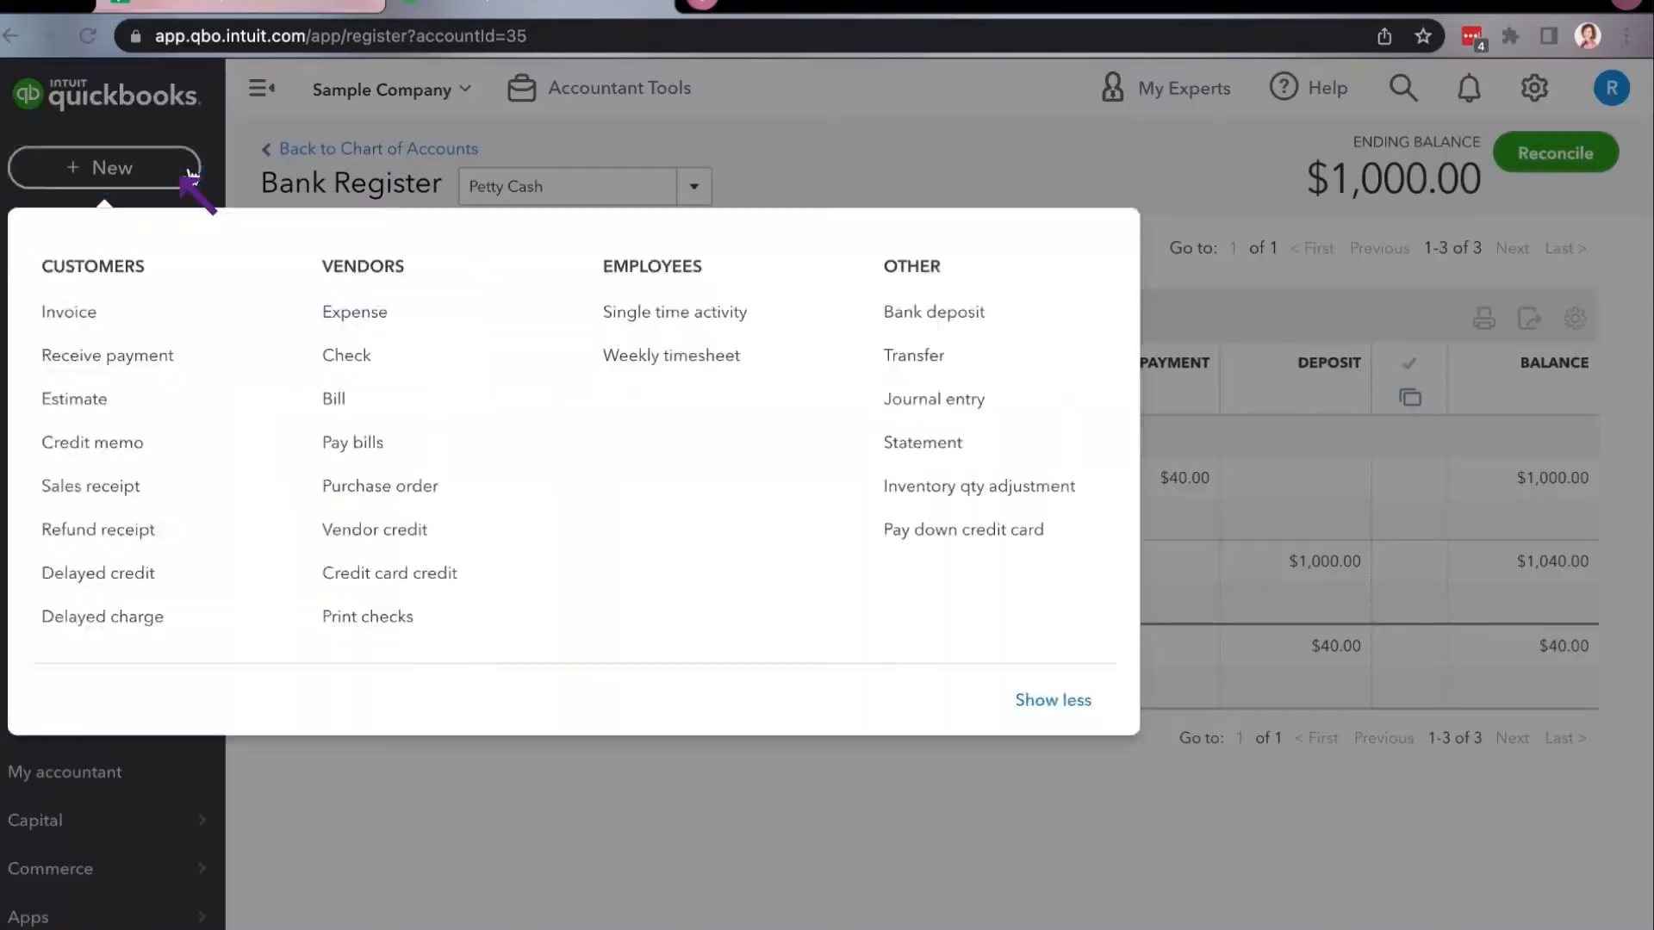
pyautogui.click(934, 413)
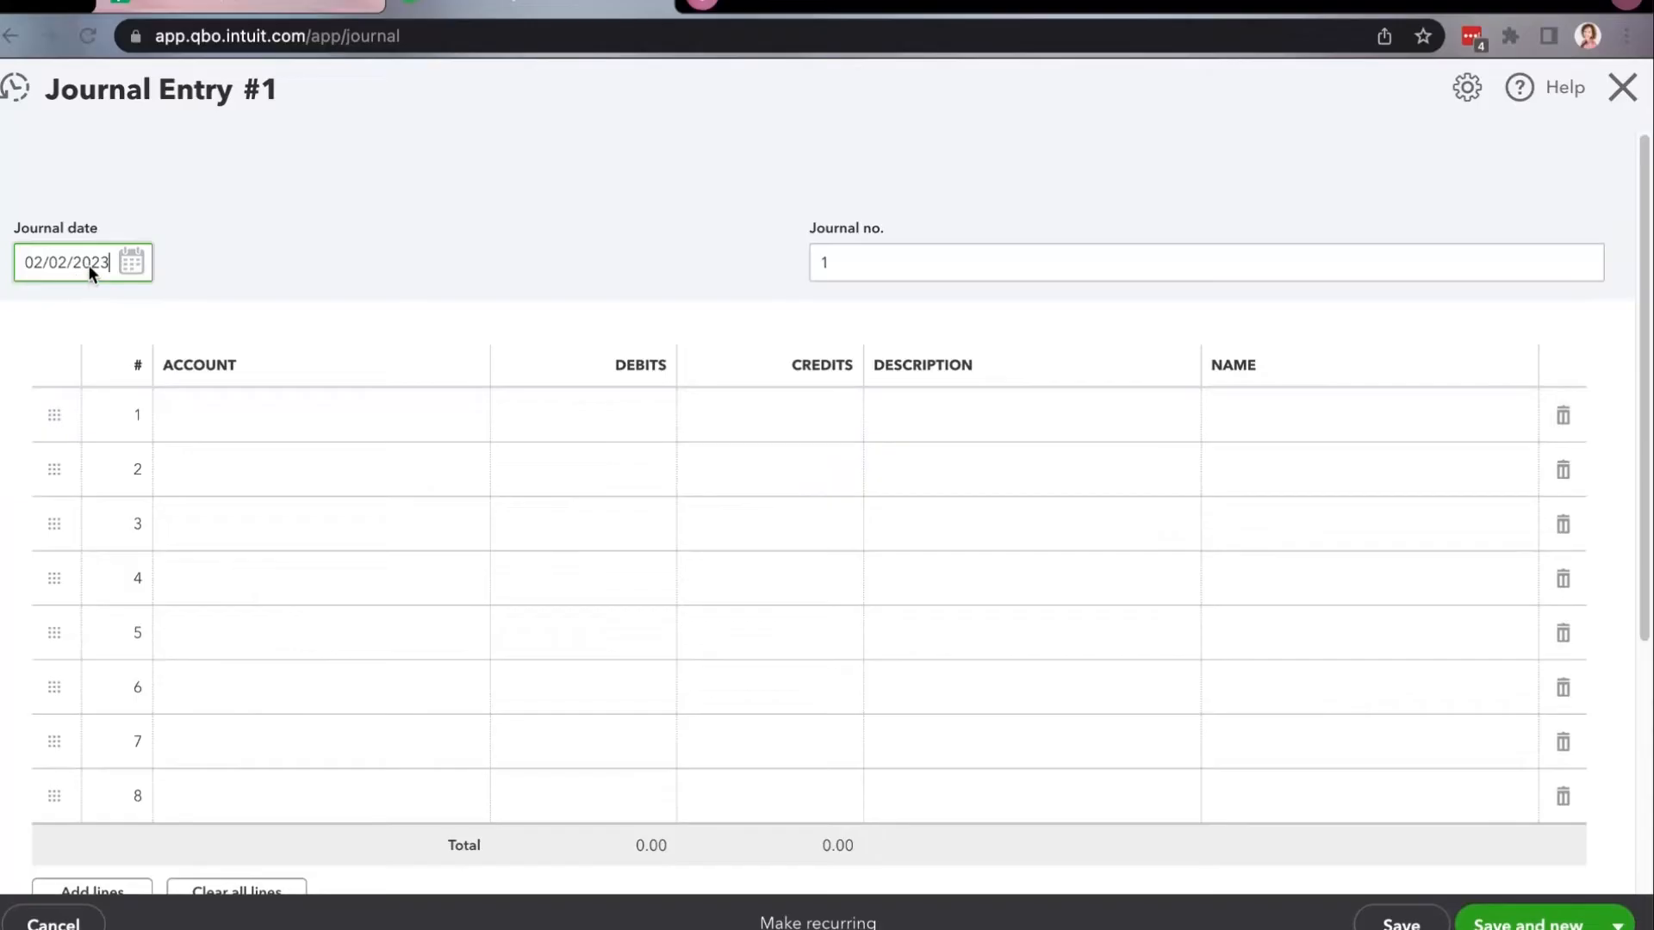
pyautogui.click(325, 415)
pyautogui.click(474, 421)
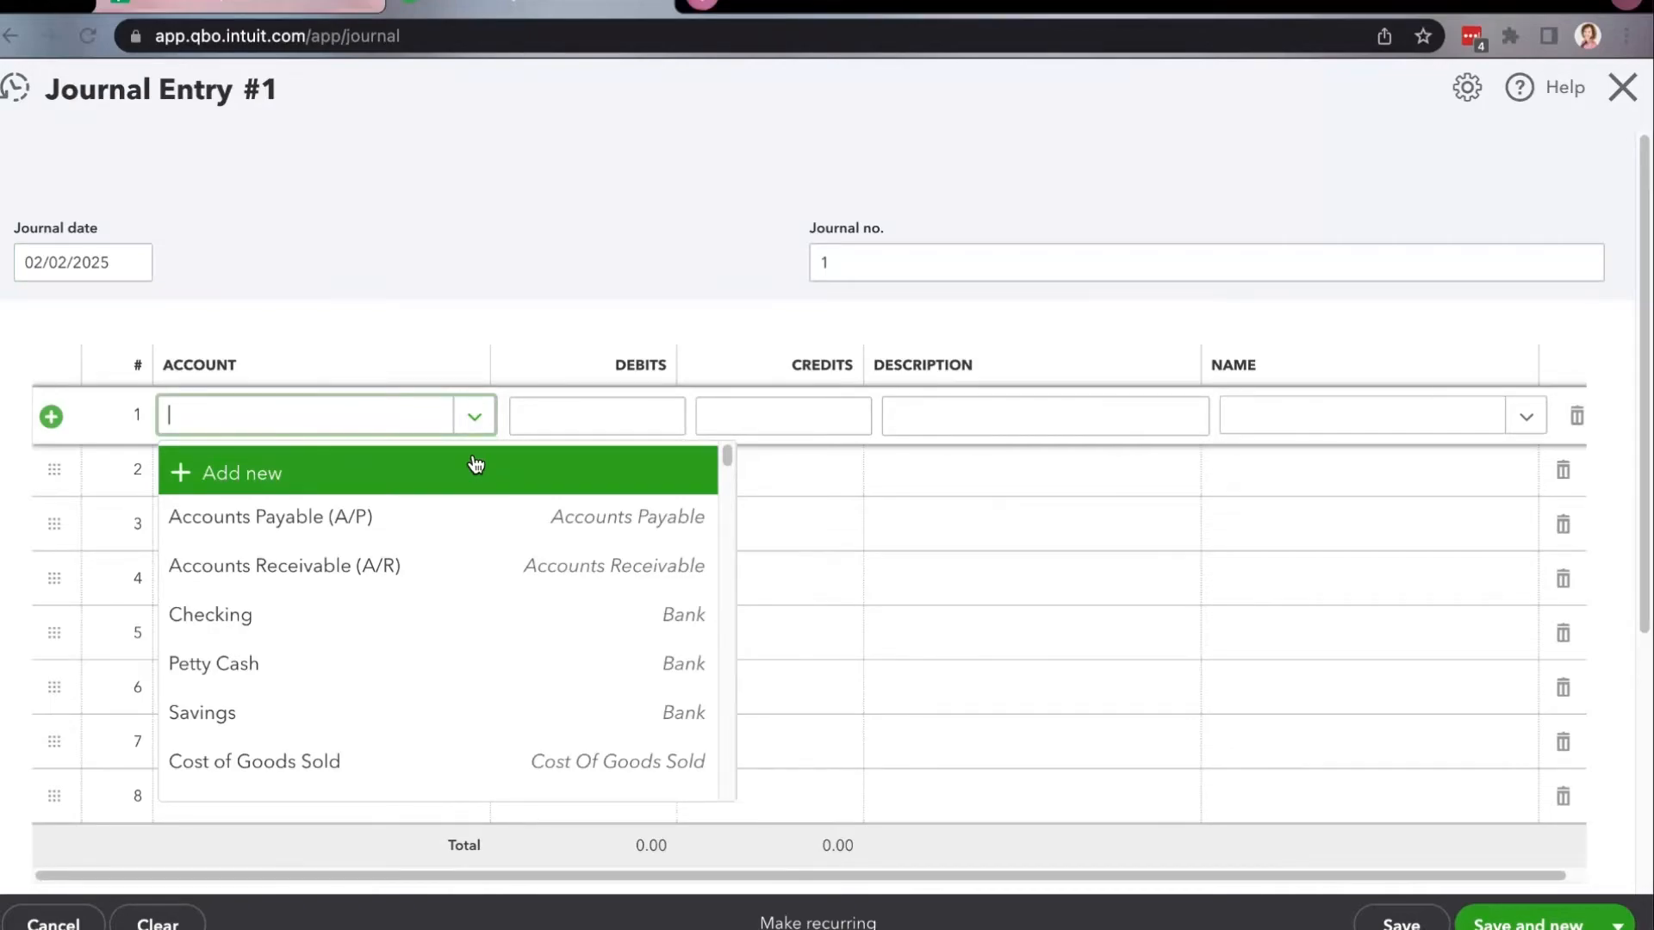
pyautogui.write('fu')
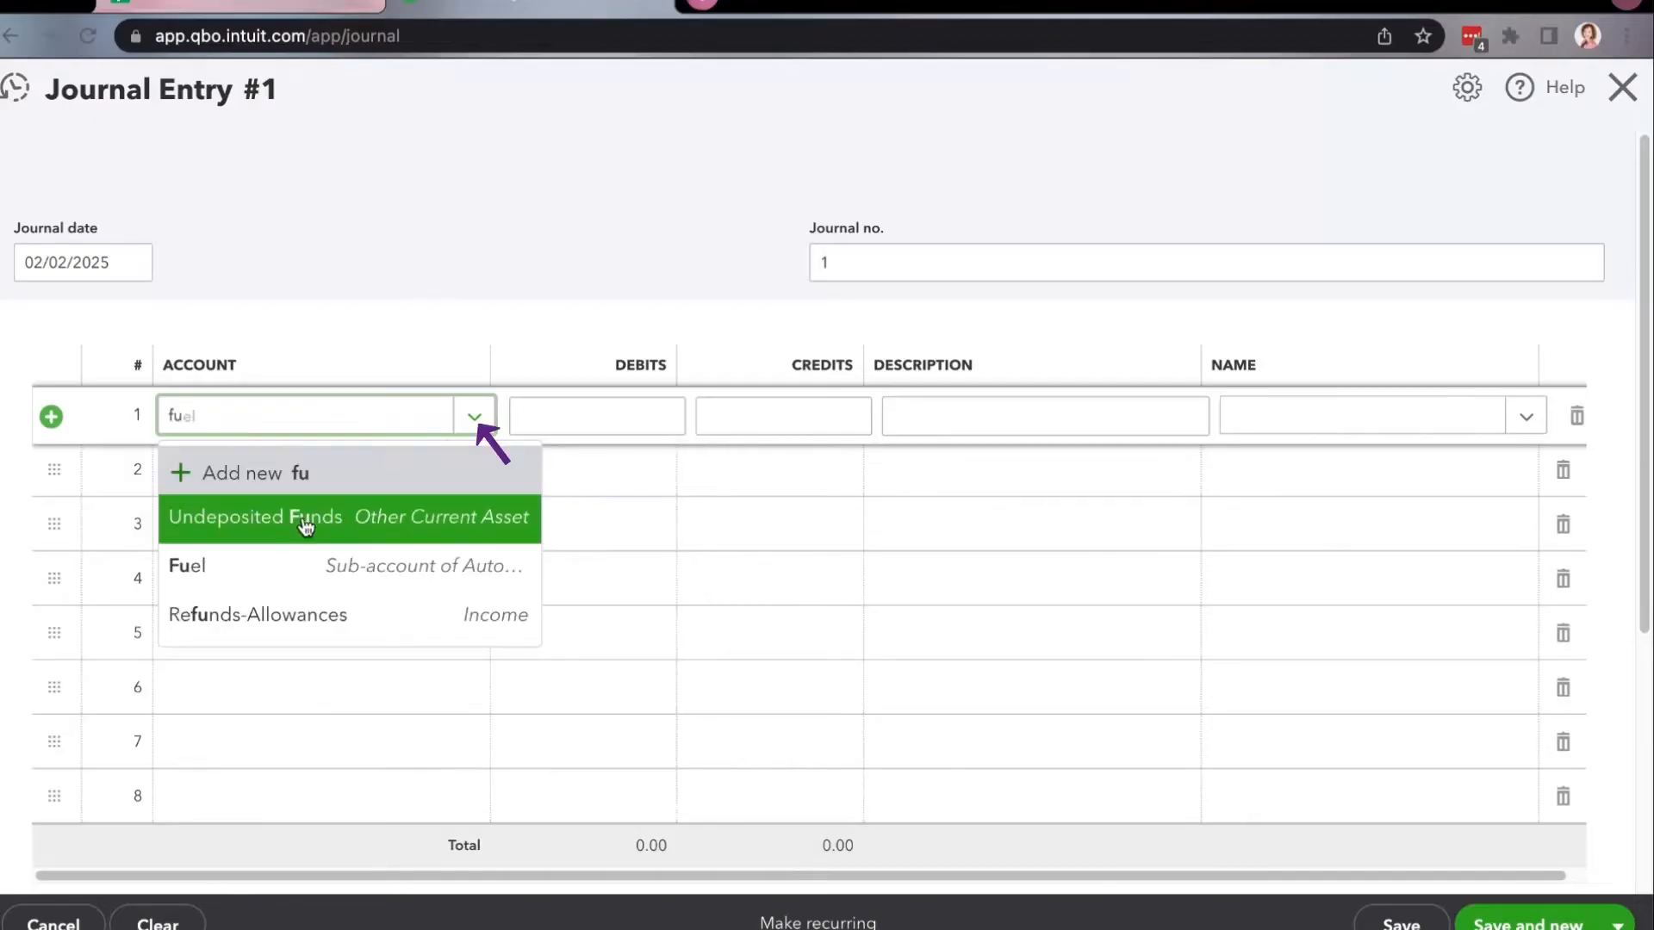
pyautogui.click(284, 576)
pyautogui.click(584, 431)
pyautogui.write('100.00')
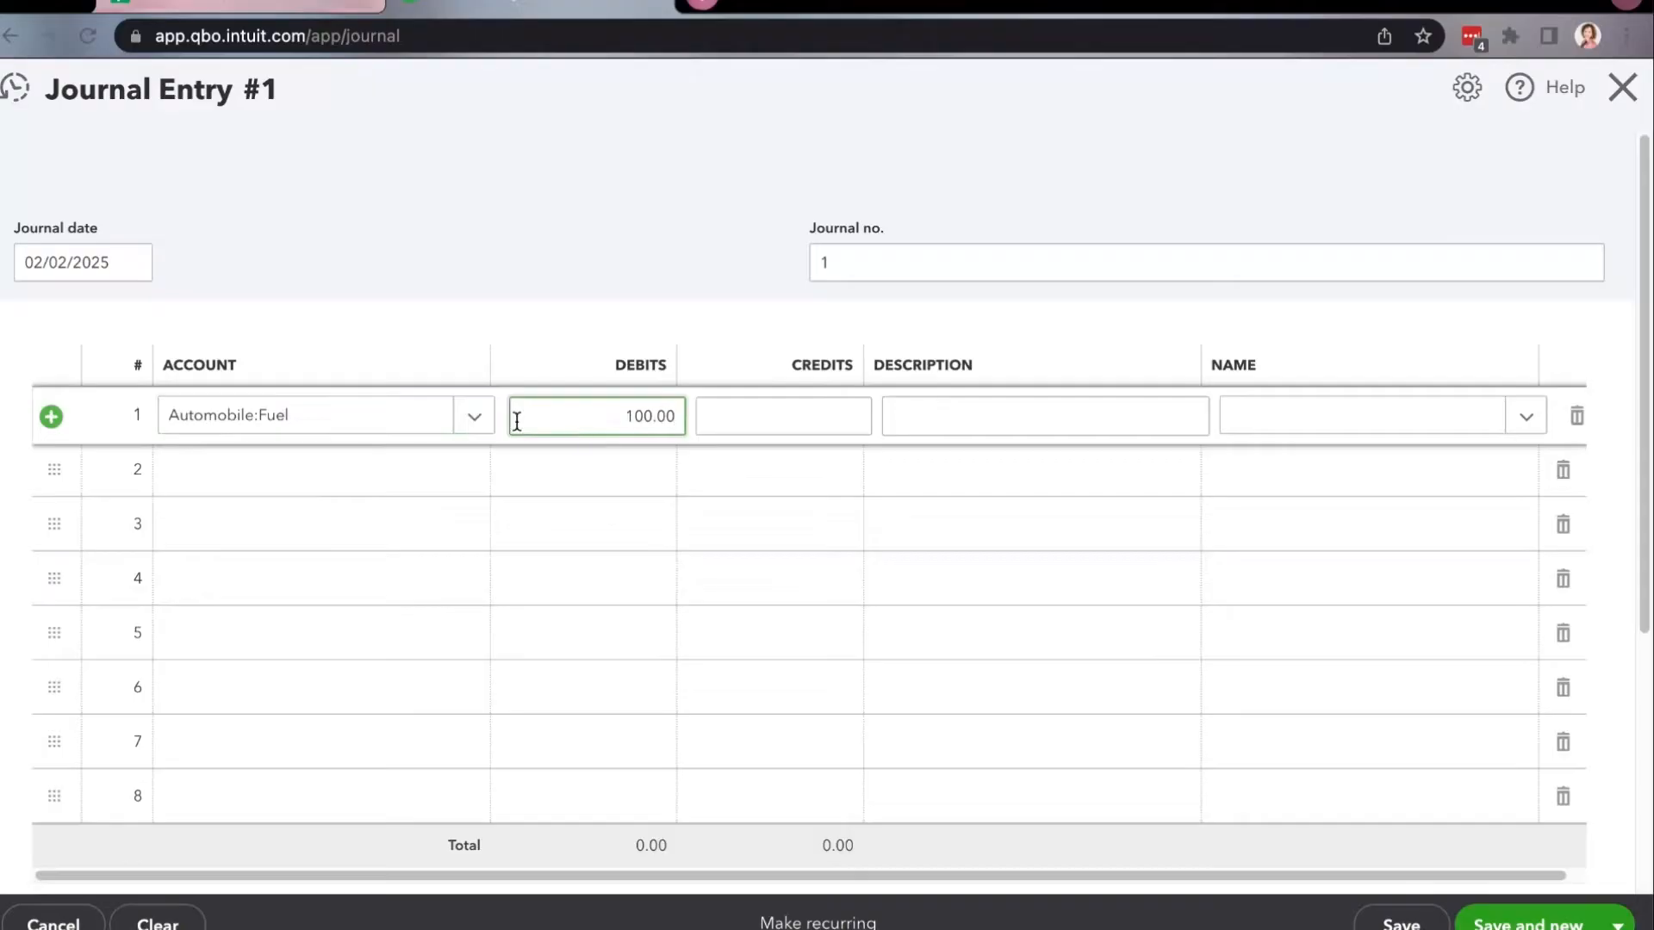
# Consult the vendors, dates and amounts in the "Personal Expenses - Journal Entry" Google Sheet, then return to the QuickBooks journal entry.
pyautogui.click(432, 485)
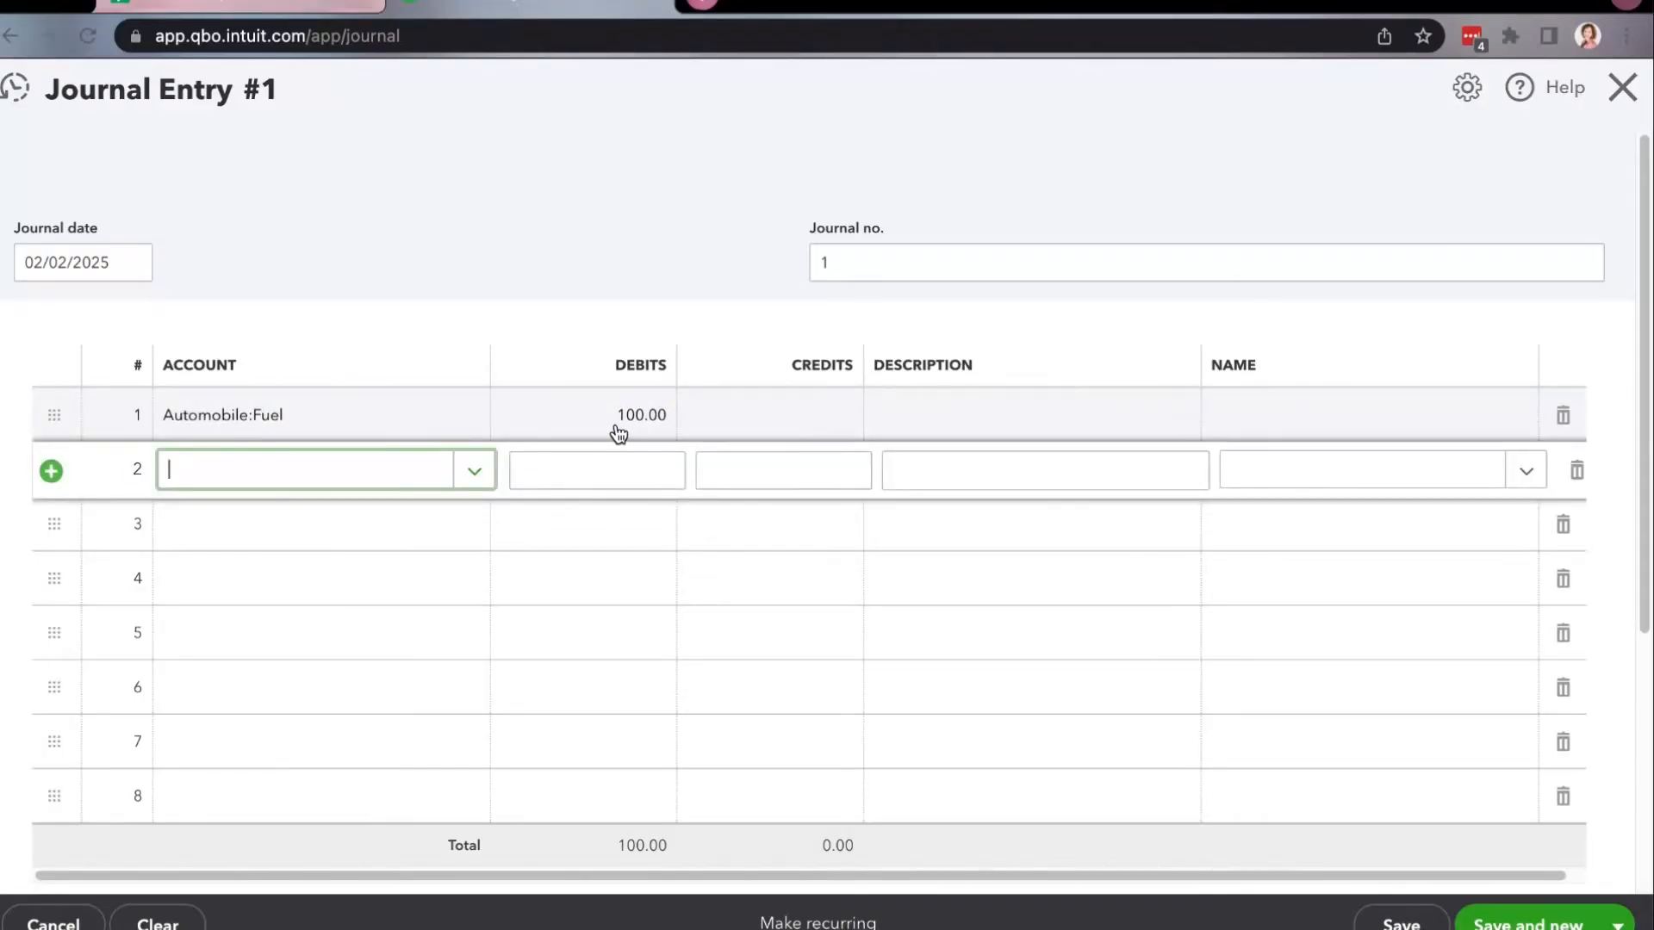
pyautogui.click(327, 9)
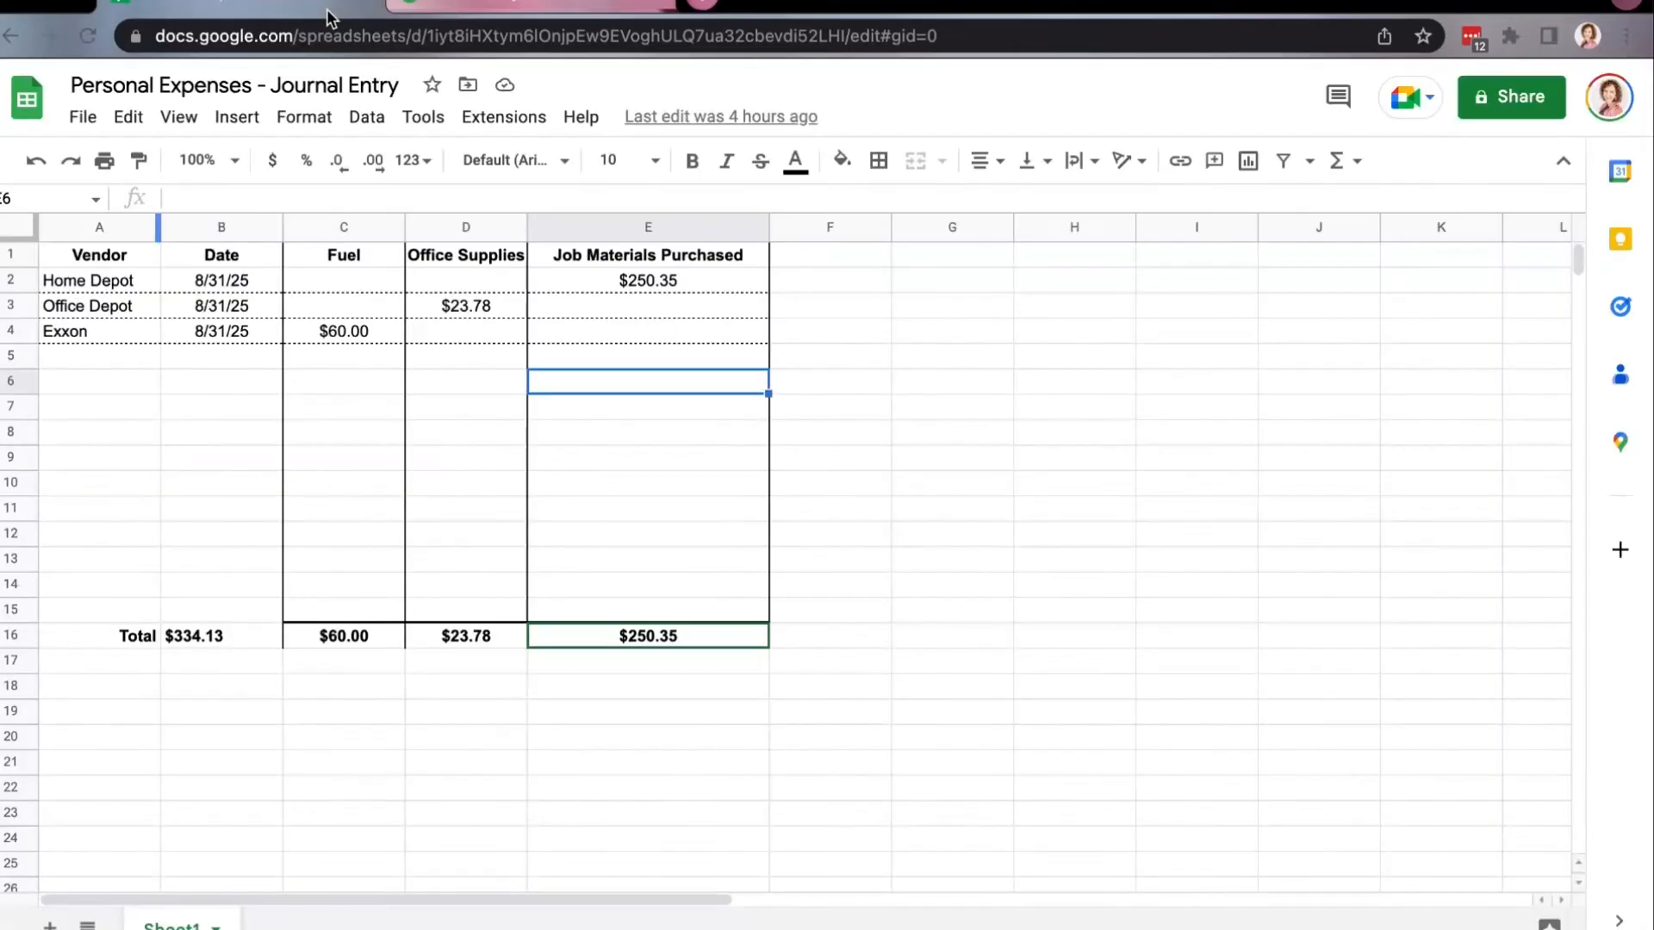
pyautogui.click(111, 256)
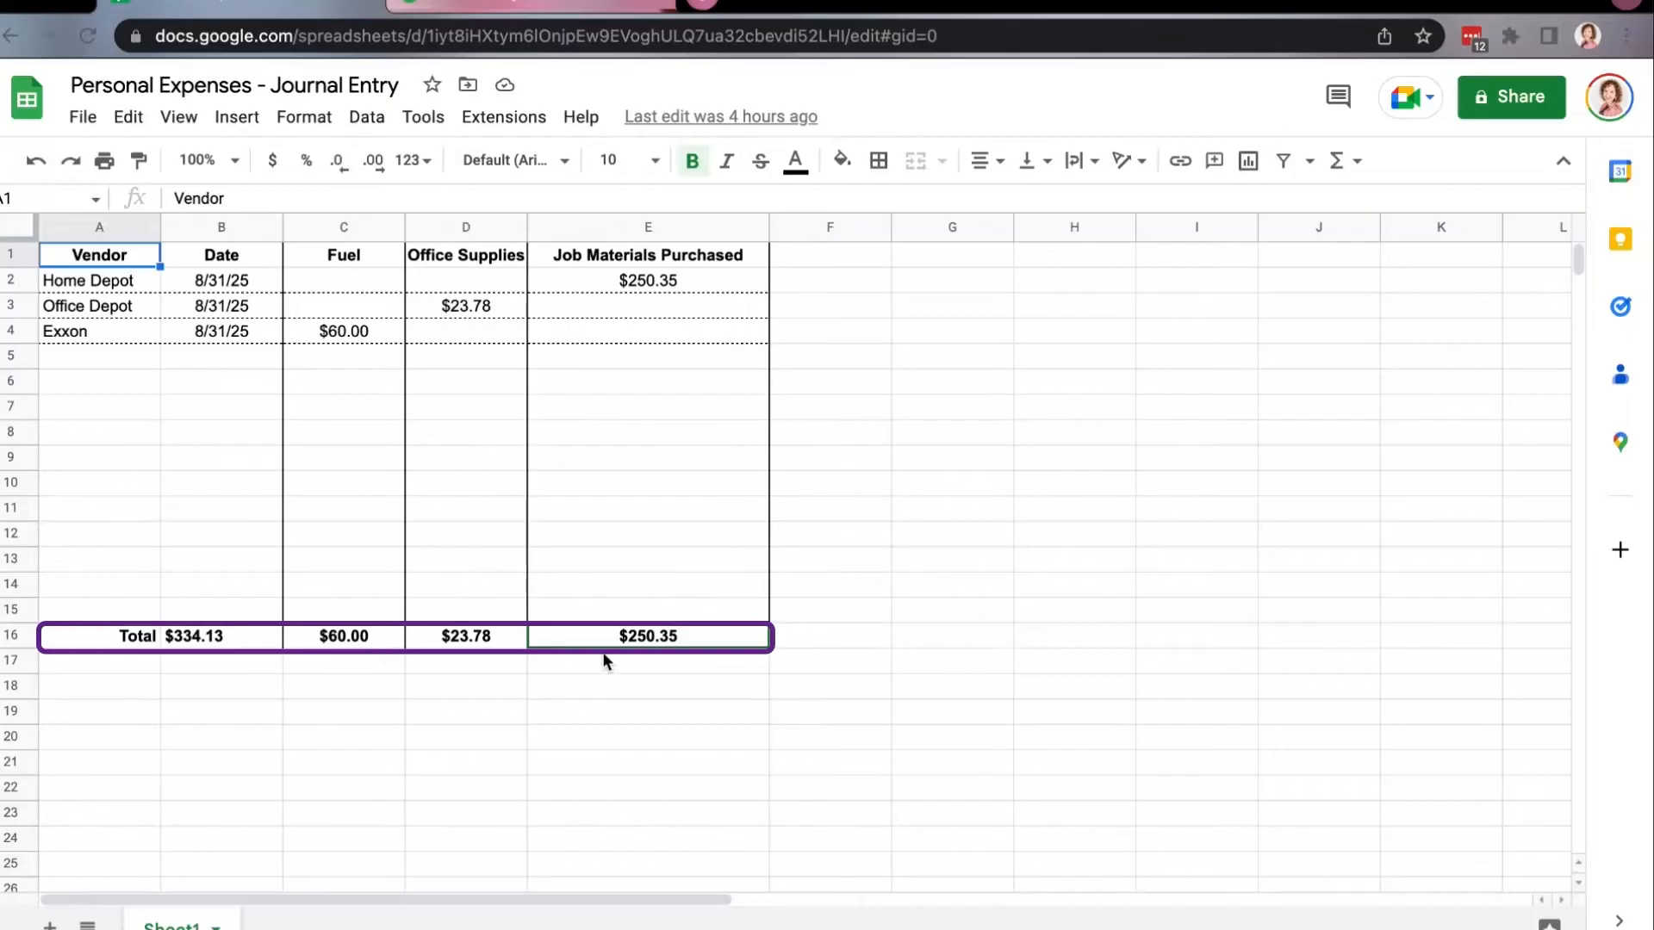
pyautogui.click(457, 8)
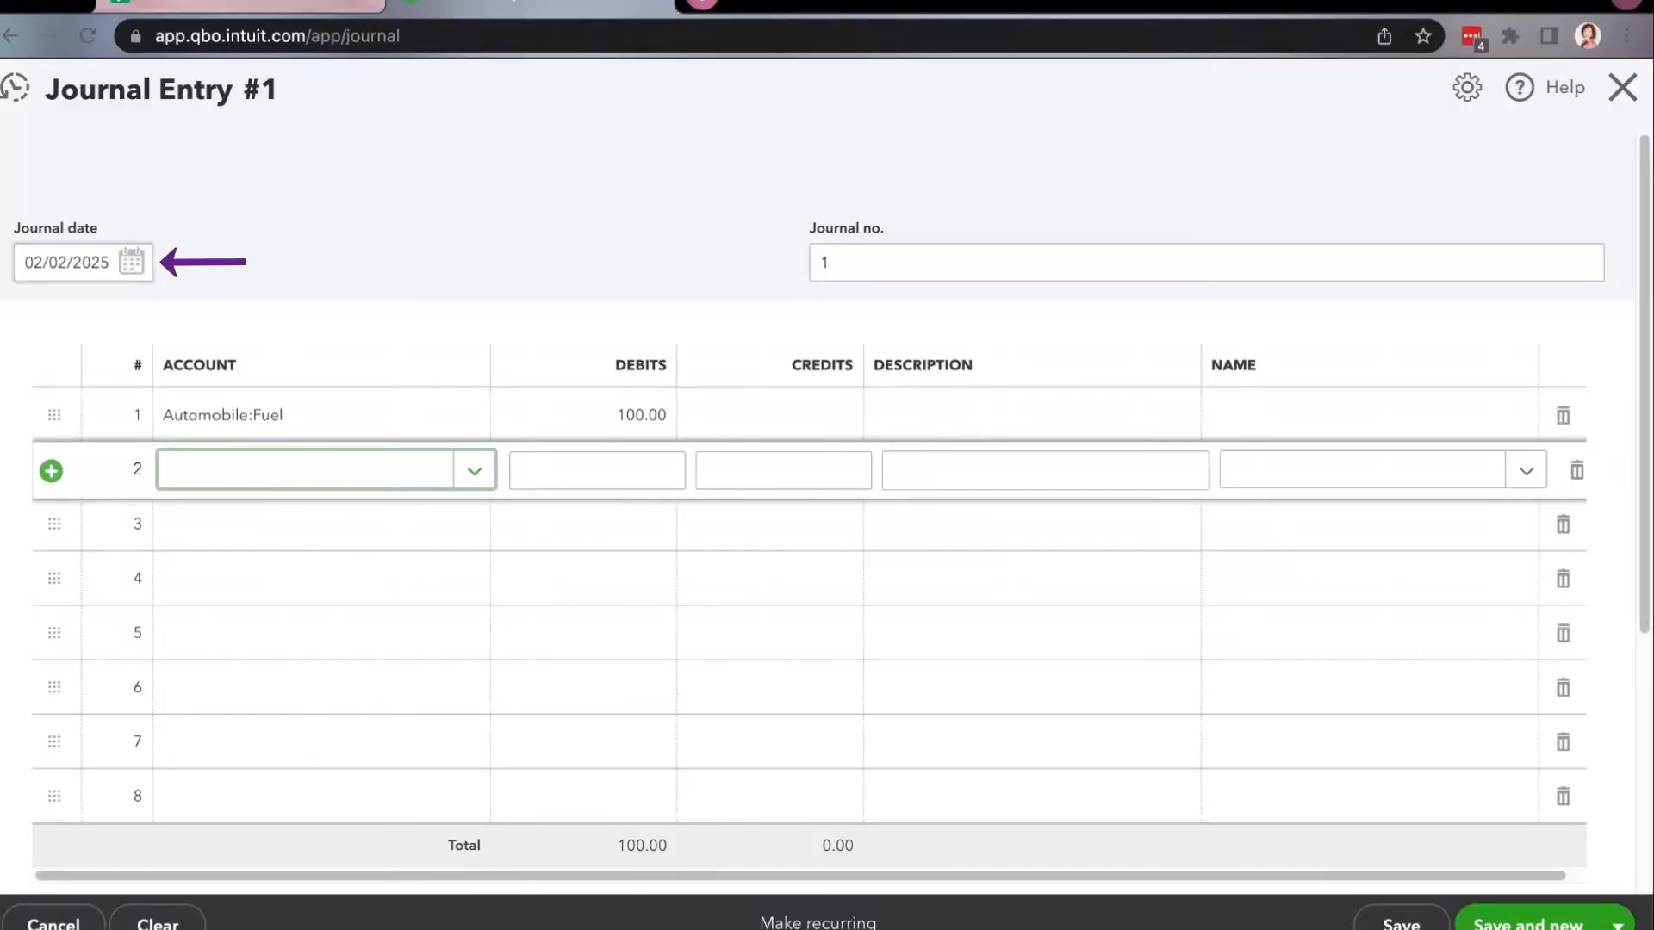
# Change the journal date to 08/31/2025 and the Automobile:Fuel debit to 60.00.
pyautogui.click(42, 260)
pyautogui.write('8/31/25')
pyautogui.click(366, 426)
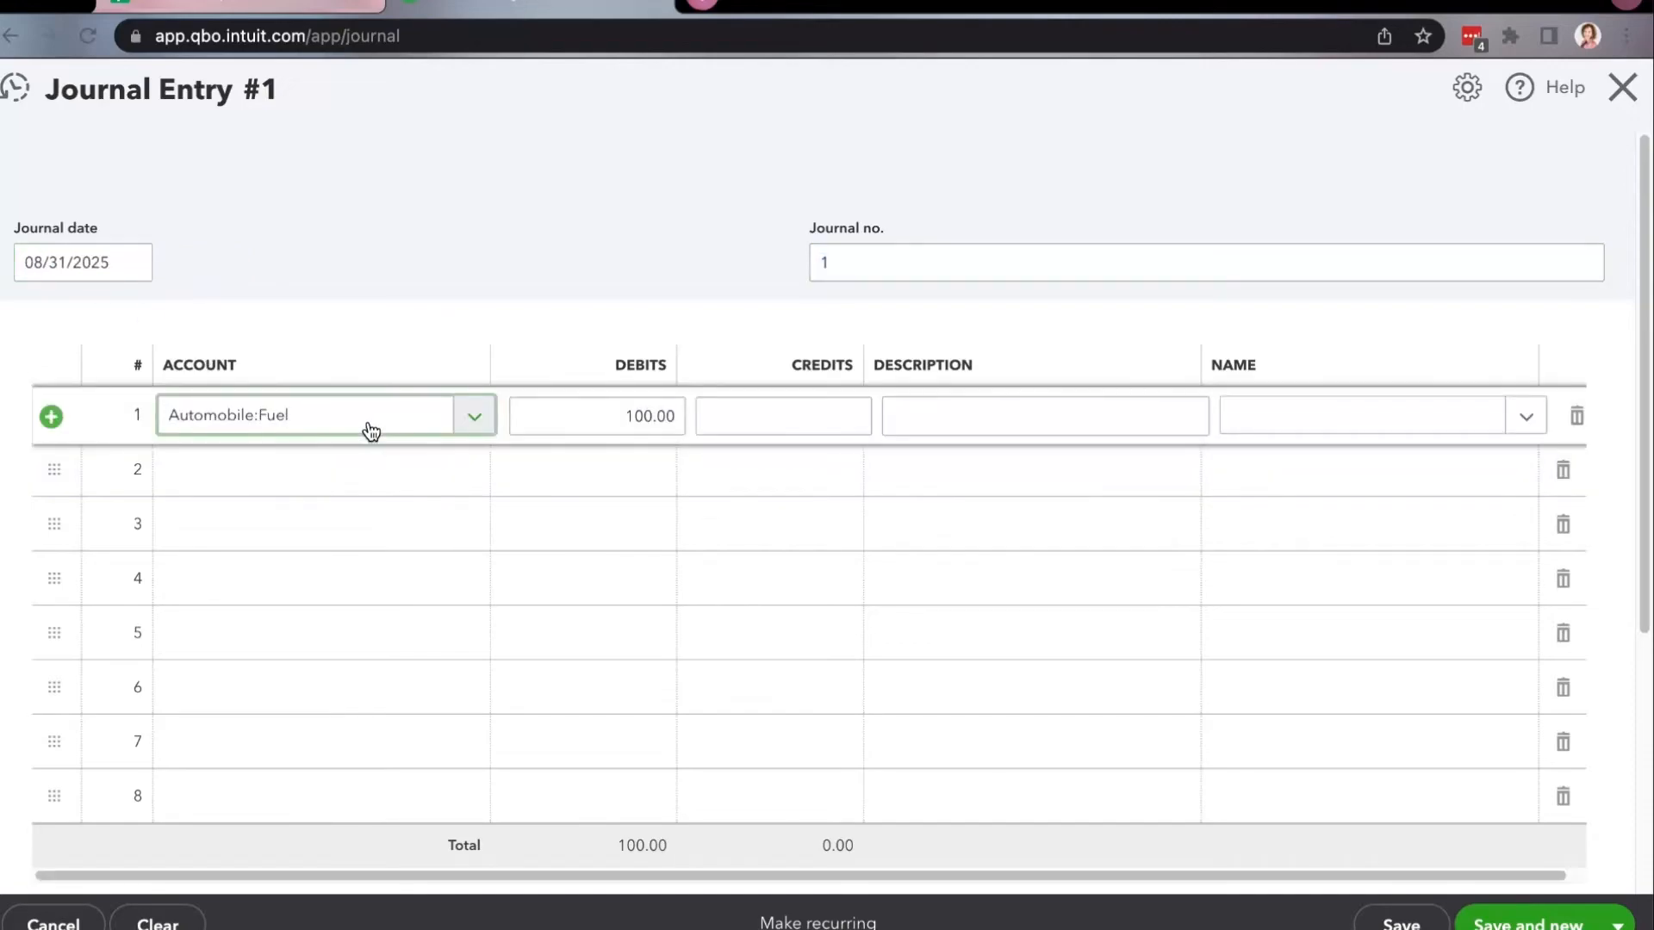
pyautogui.press('Tab')
pyautogui.write('60')
pyautogui.press('Tab')
pyautogui.click(364, 487)
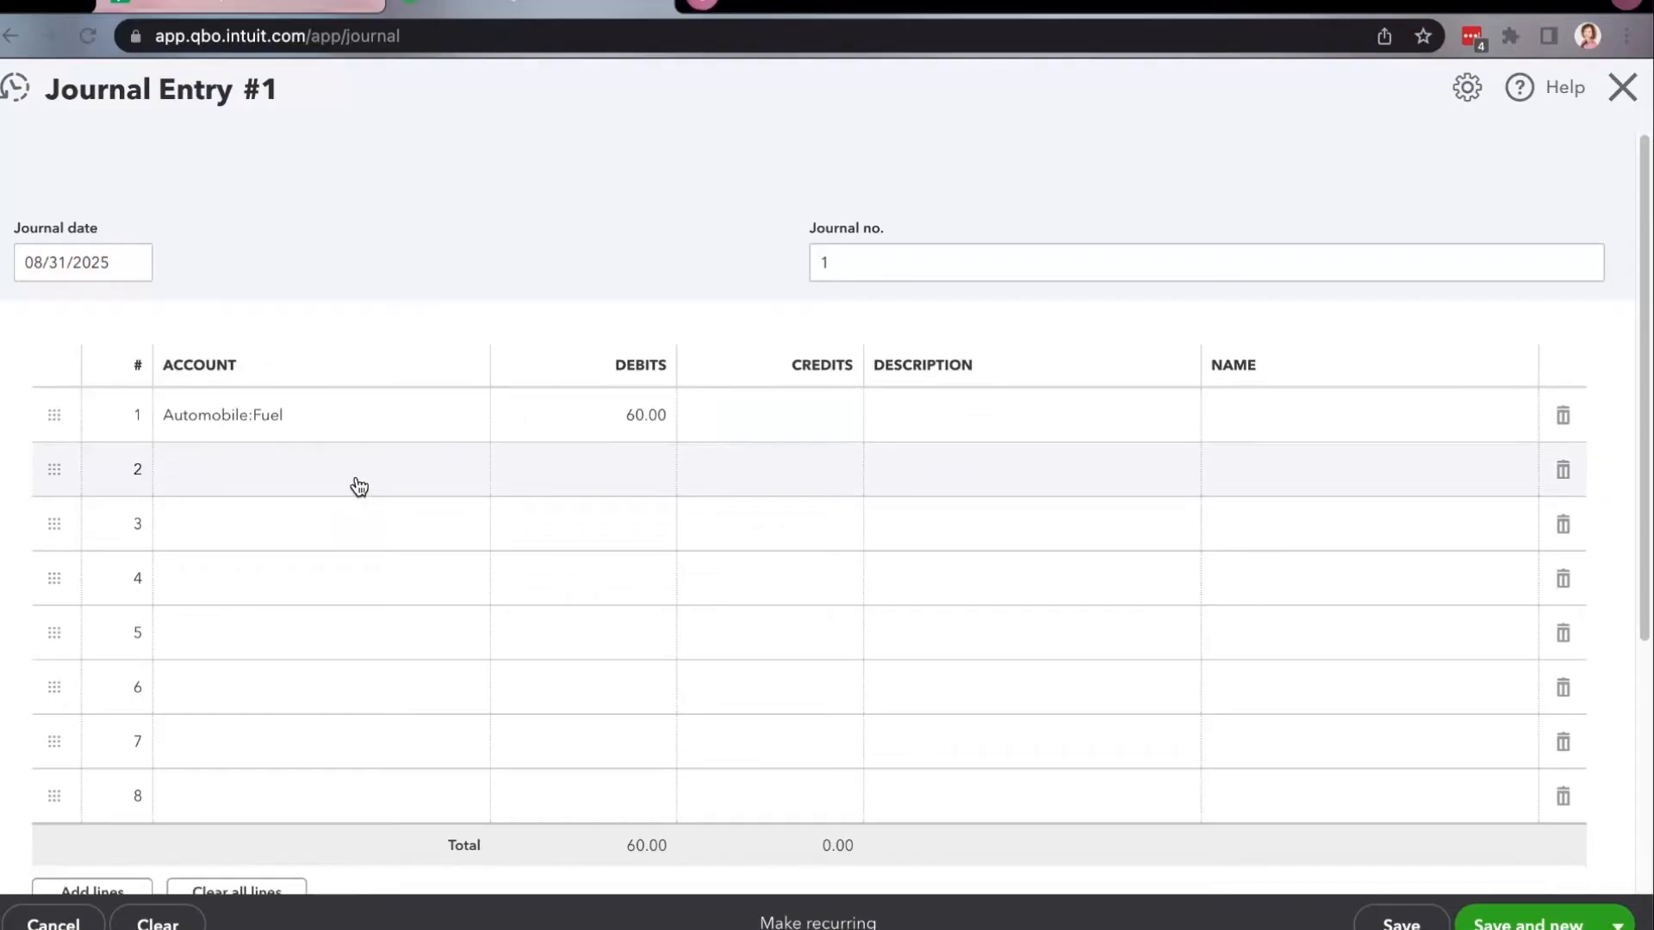
# Assign Exxon as the name on the Automobile:Fuel journal line.
pyautogui.click(1454, 419)
pyautogui.write('Ex')
pyautogui.click(1310, 517)
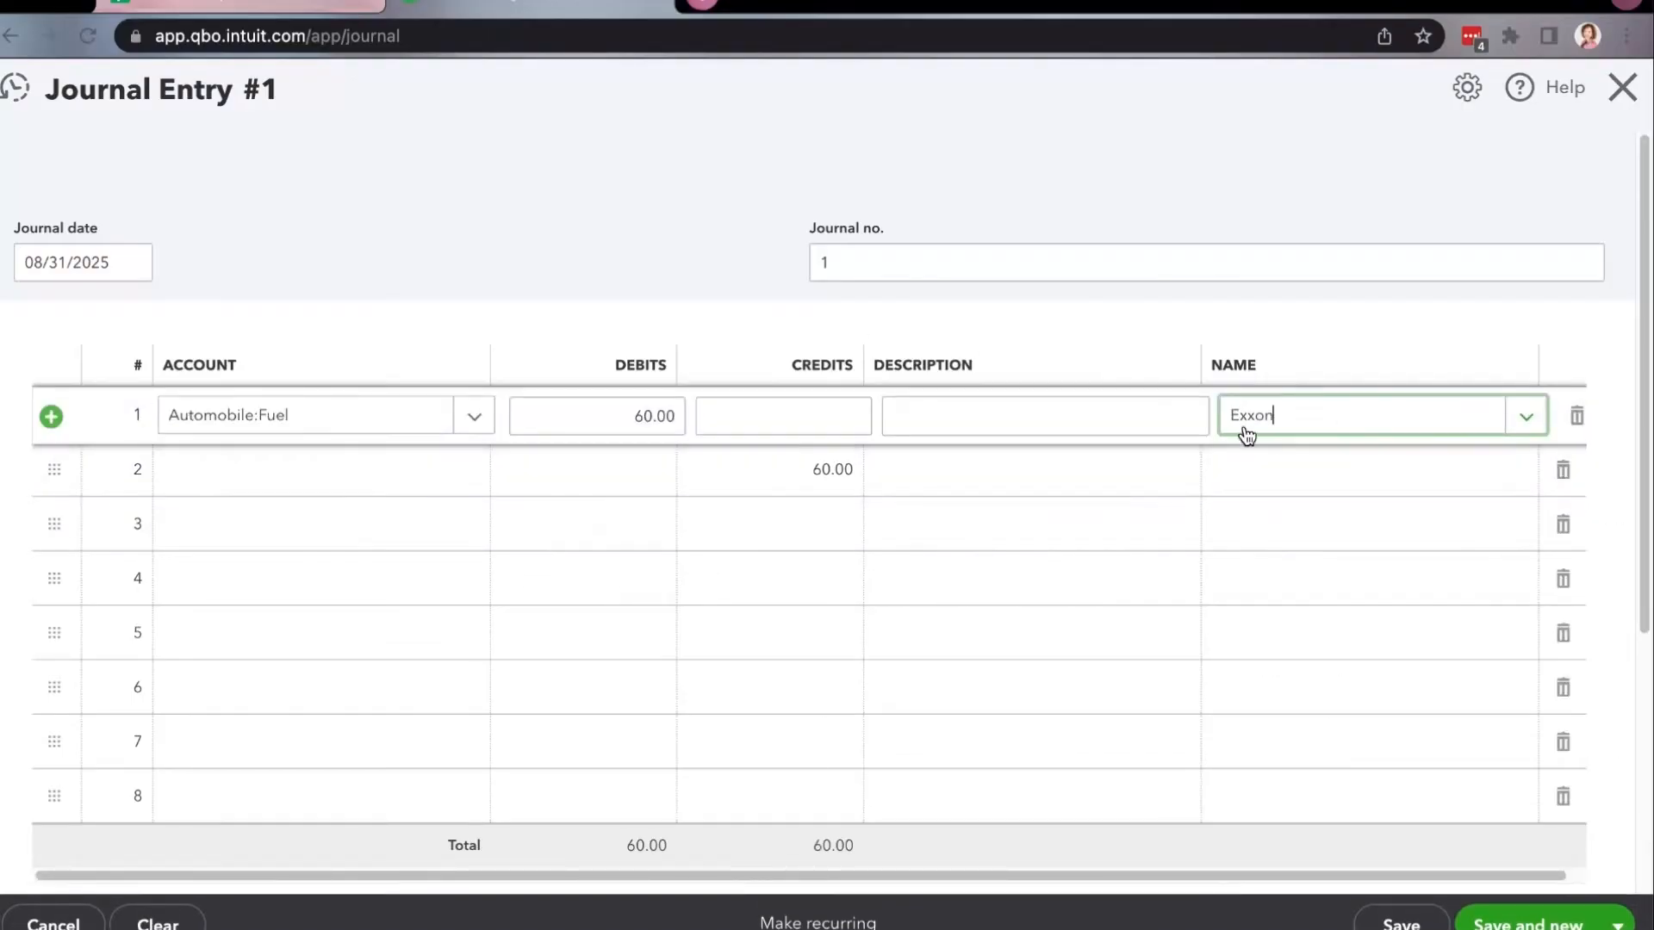
# Switch back to the "Personal Expenses - Journal Entry" Google Sheet to check the remaining expenses.
pyautogui.click(299, 2)
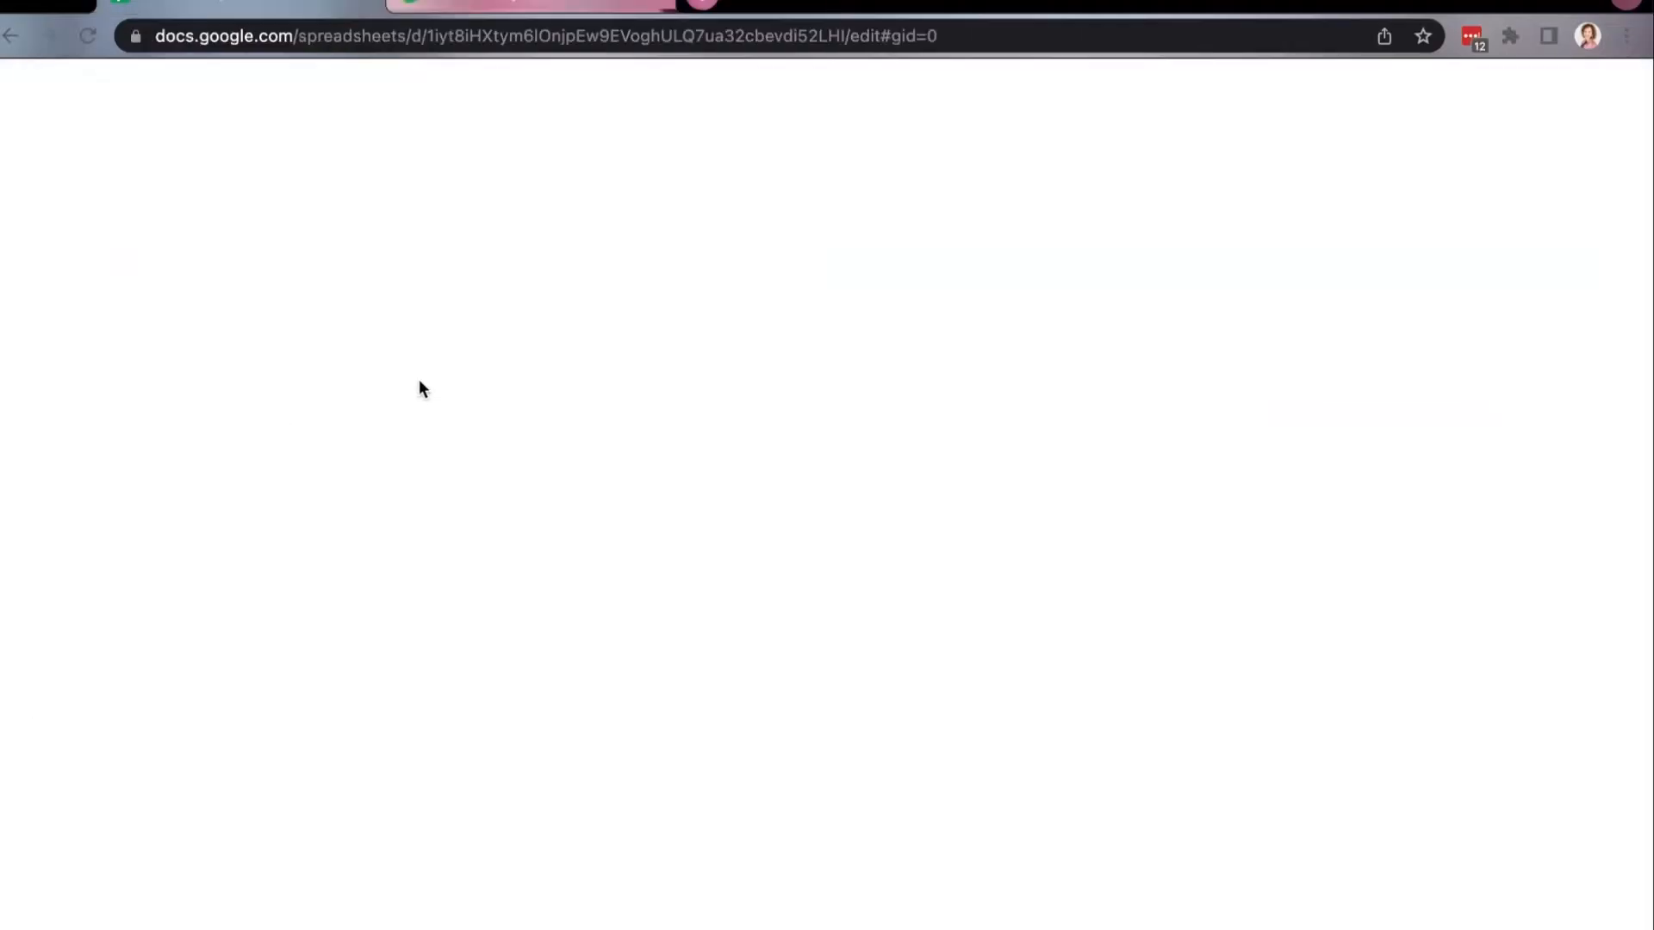
pyautogui.click(336, 10)
pyautogui.click(334, 5)
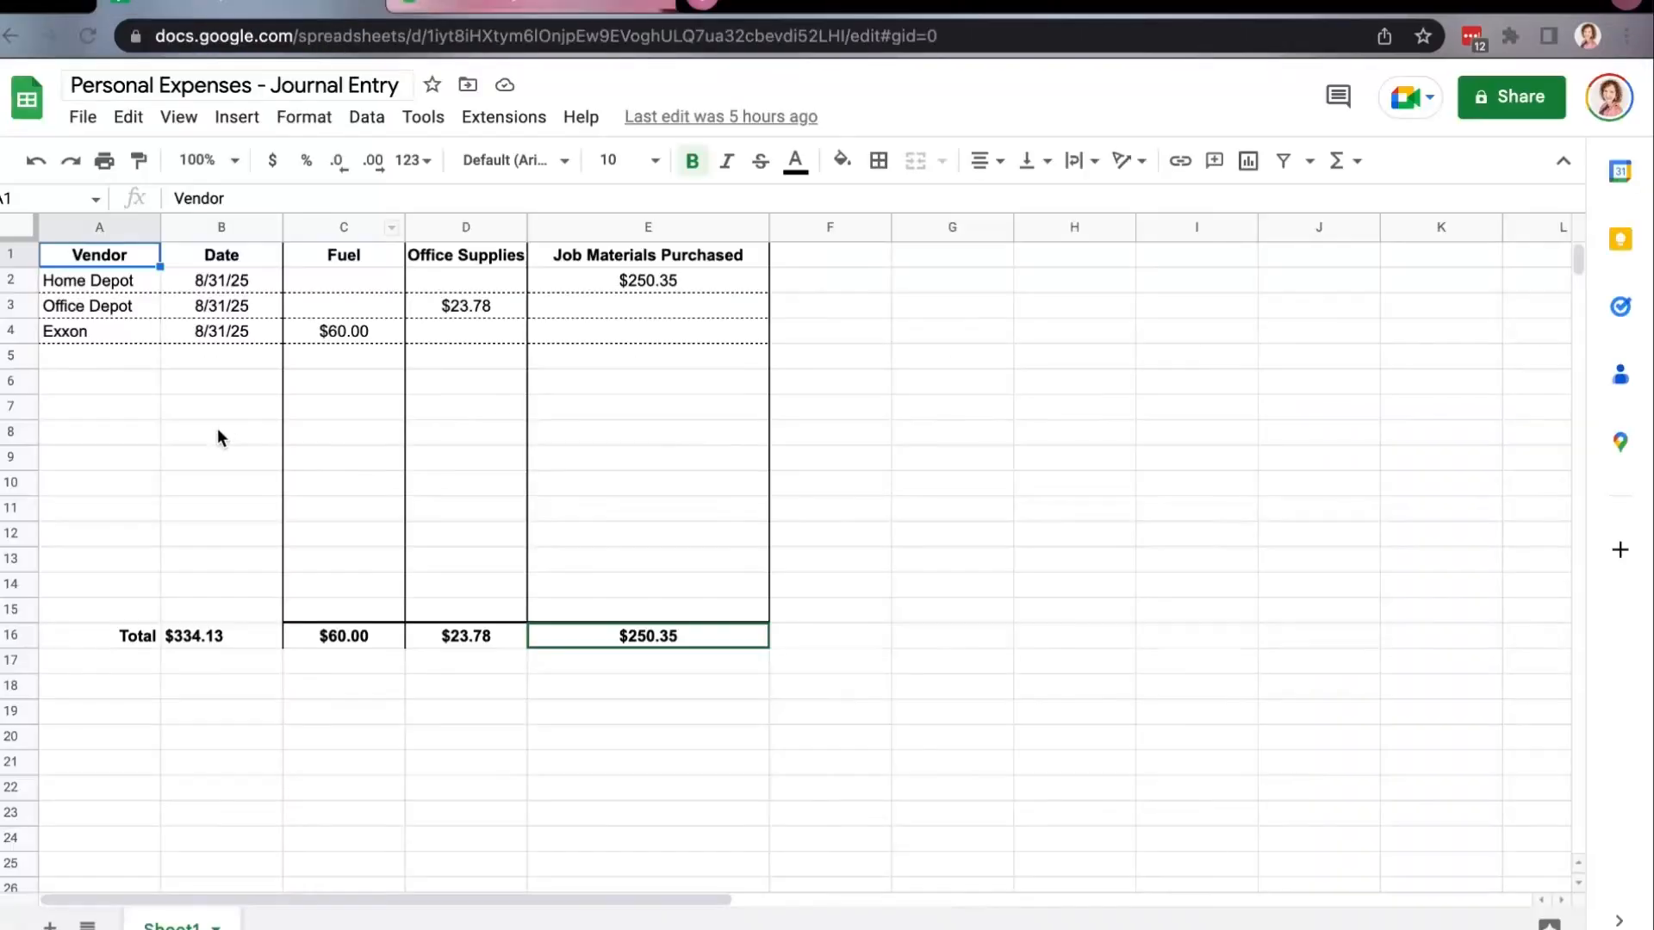
# Highlight the Exxon row in the expenses sheet to review it, then return to the QuickBooks journal entry.
pyautogui.moveTo(99, 330); pyautogui.dragTo(477, 324)
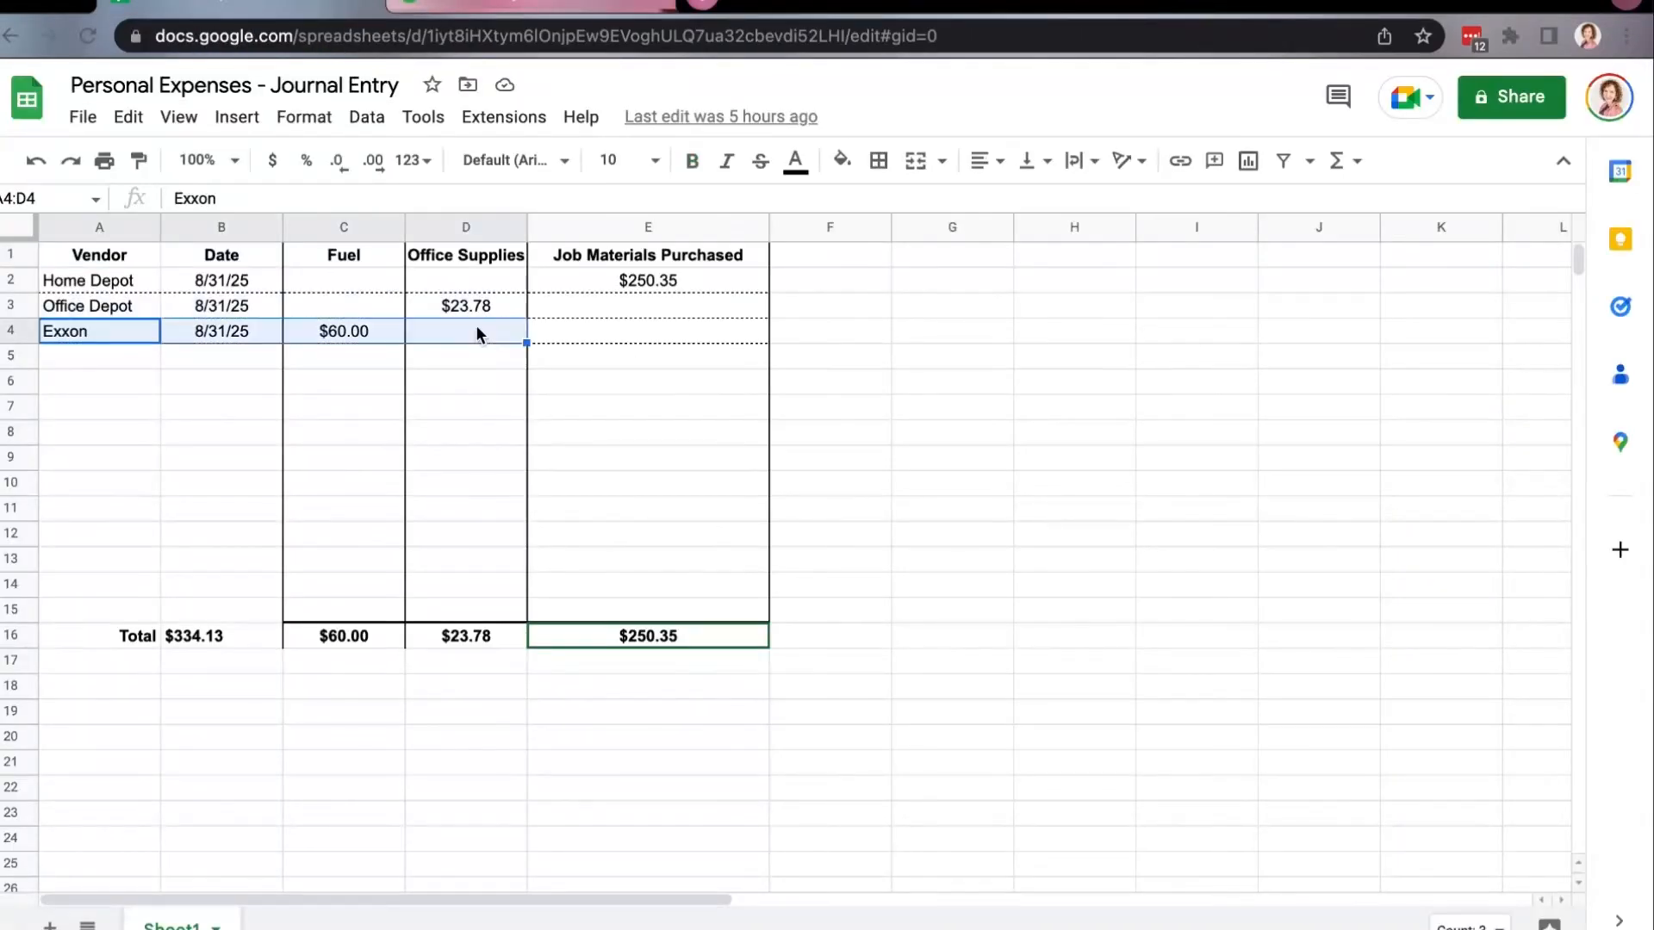
pyautogui.click(482, 5)
# Create an Equity account named Owner Contribution with detail type Owner's Equity and assign it to the journal's 60.00 credit line.
pyautogui.click(296, 459)
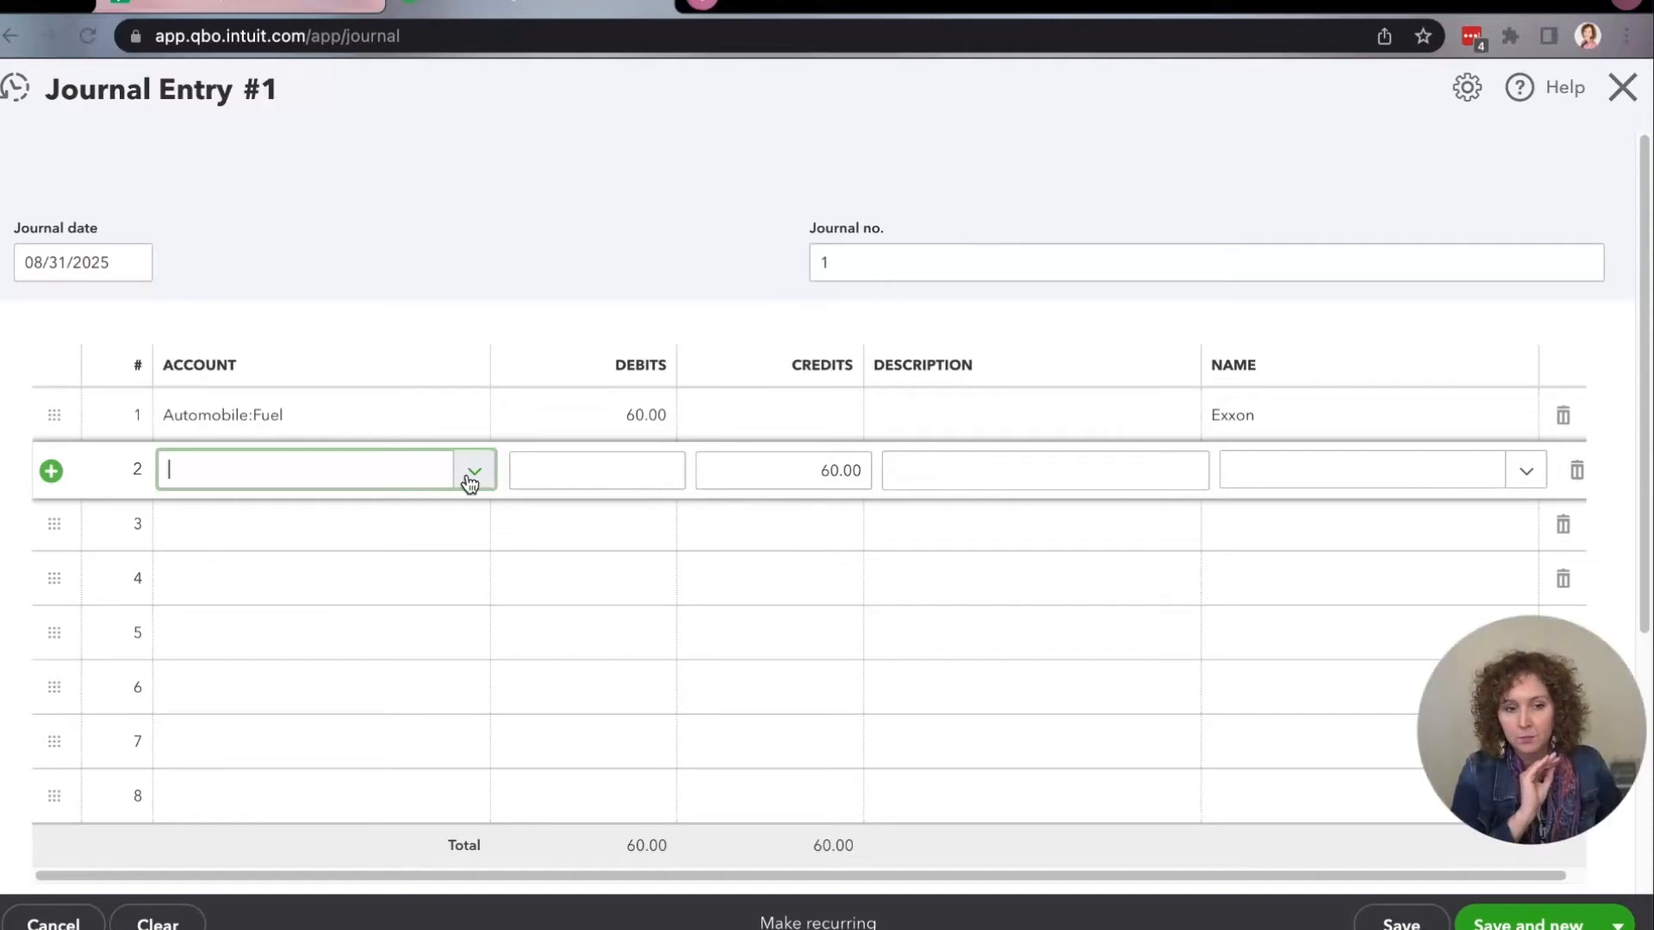
pyautogui.write('Owner Contribution')
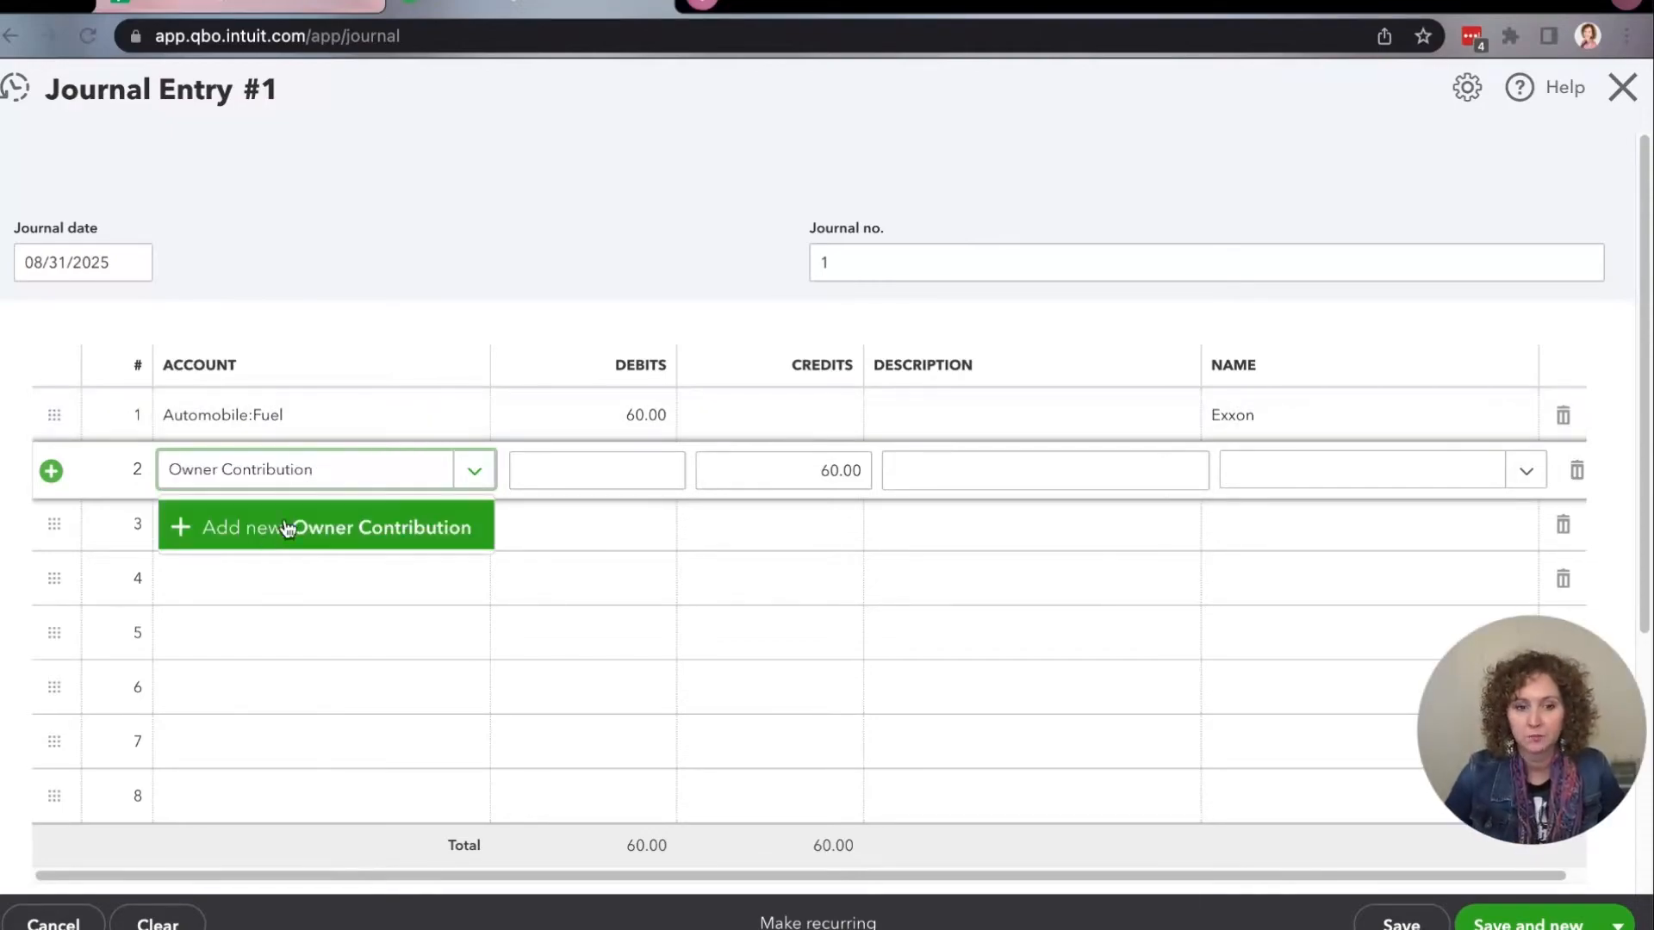
pyautogui.click(265, 541)
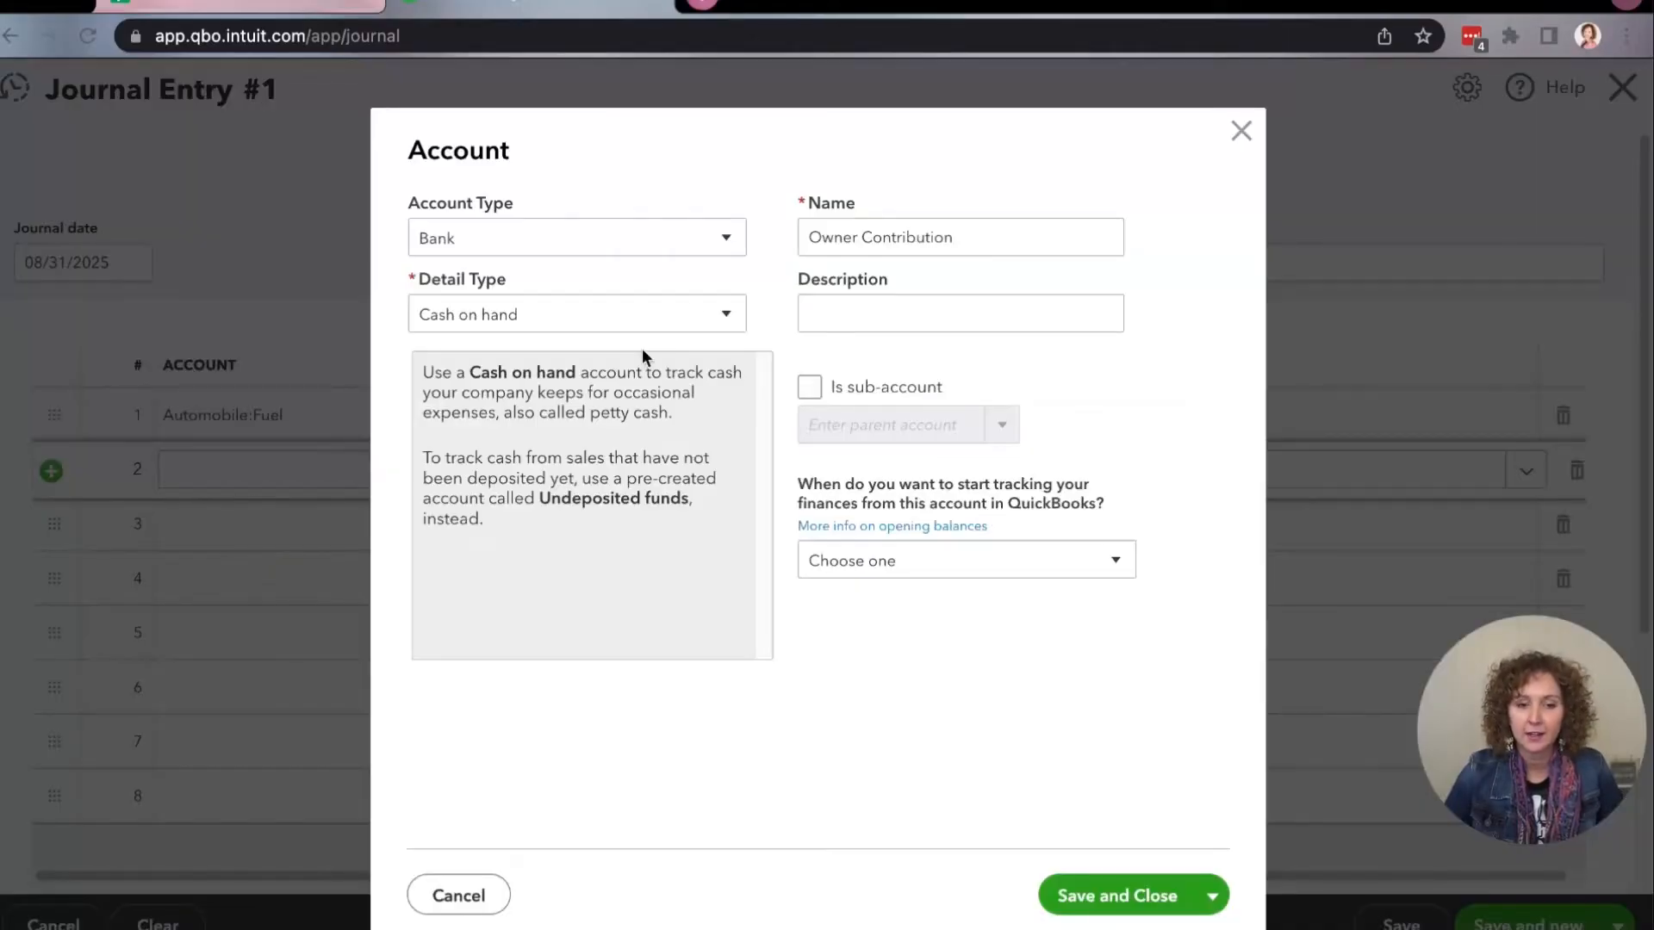
pyautogui.click(682, 249)
pyautogui.click(588, 610)
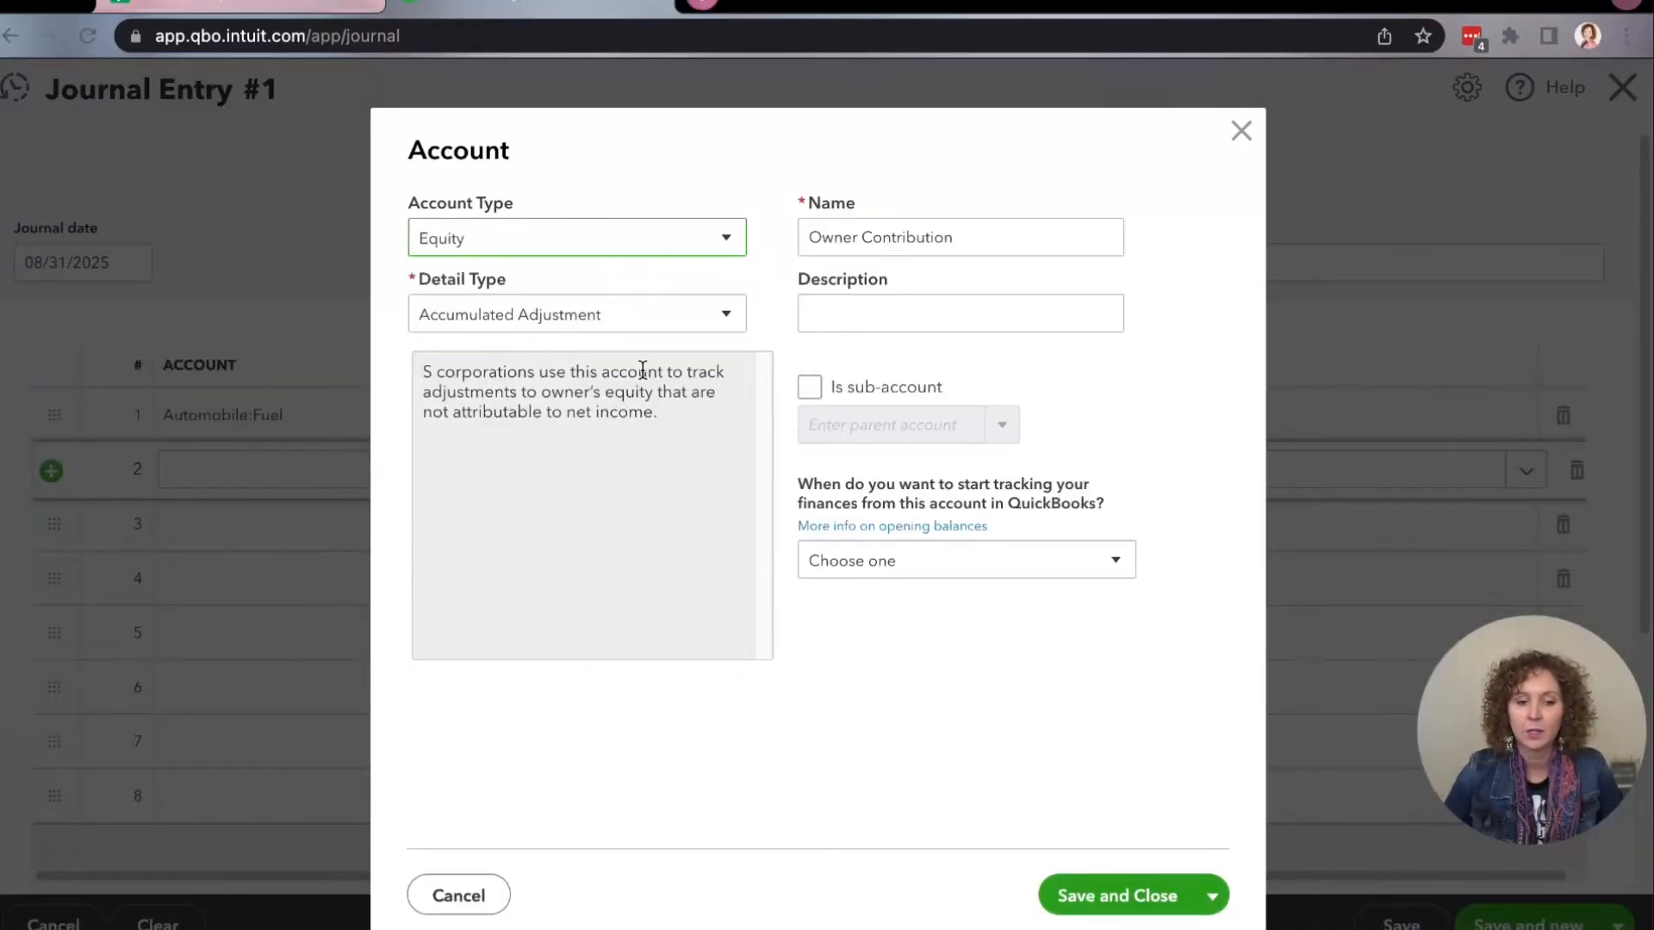
pyautogui.click(644, 320)
pyautogui.scroll(-3, 654, 473)
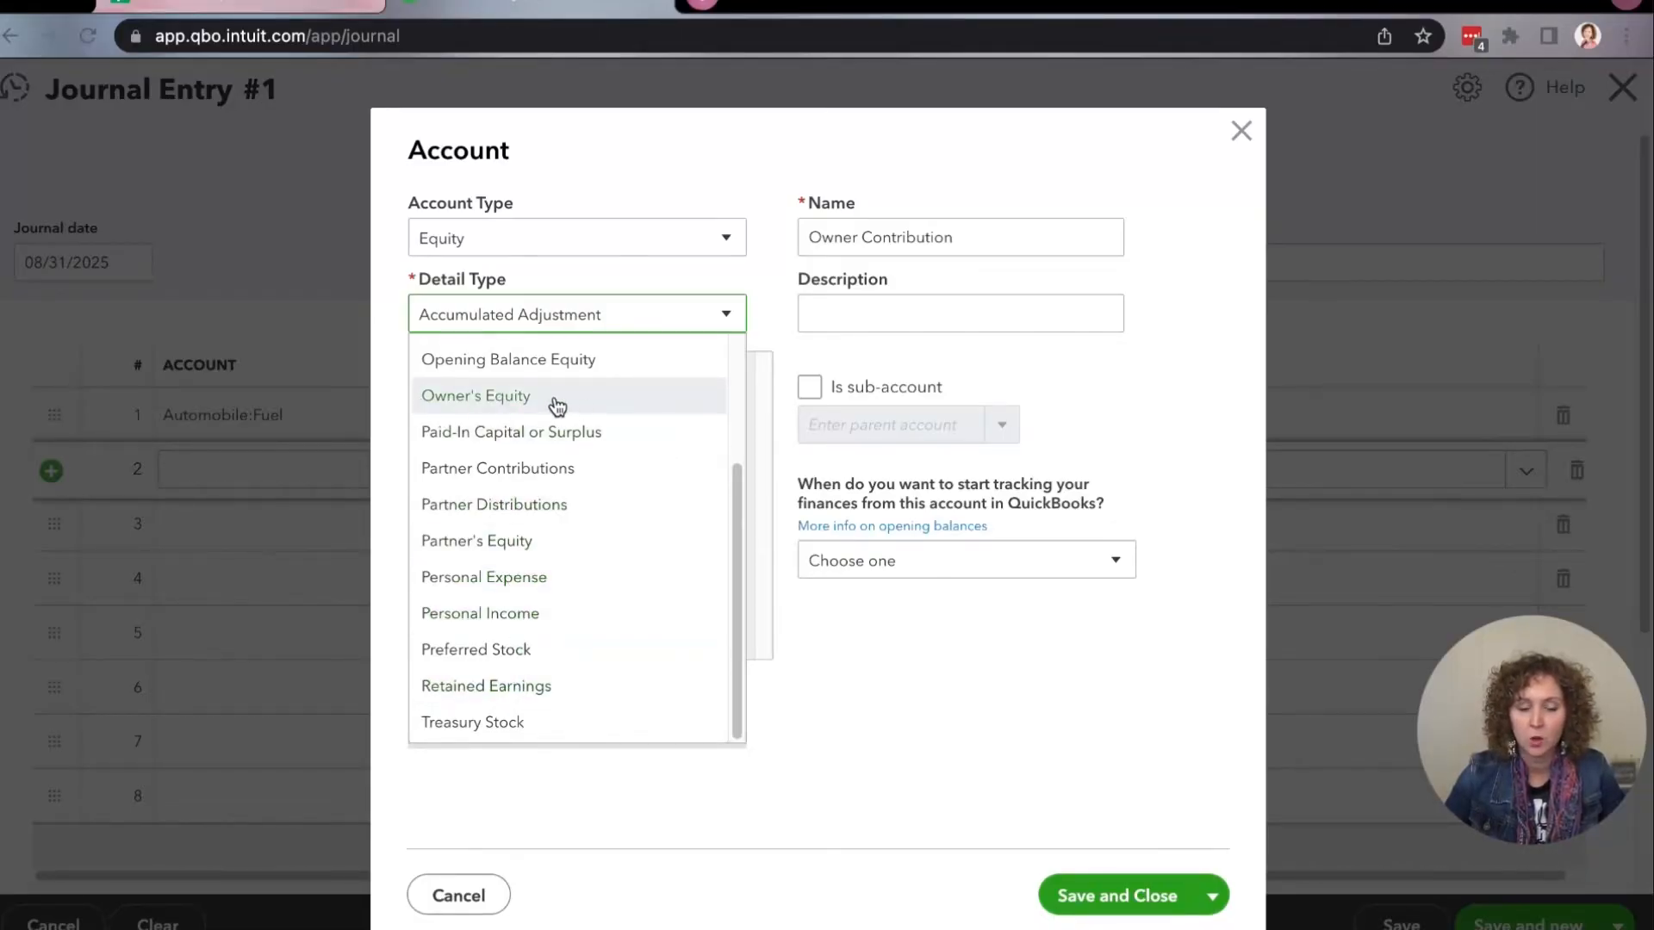
pyautogui.click(521, 401)
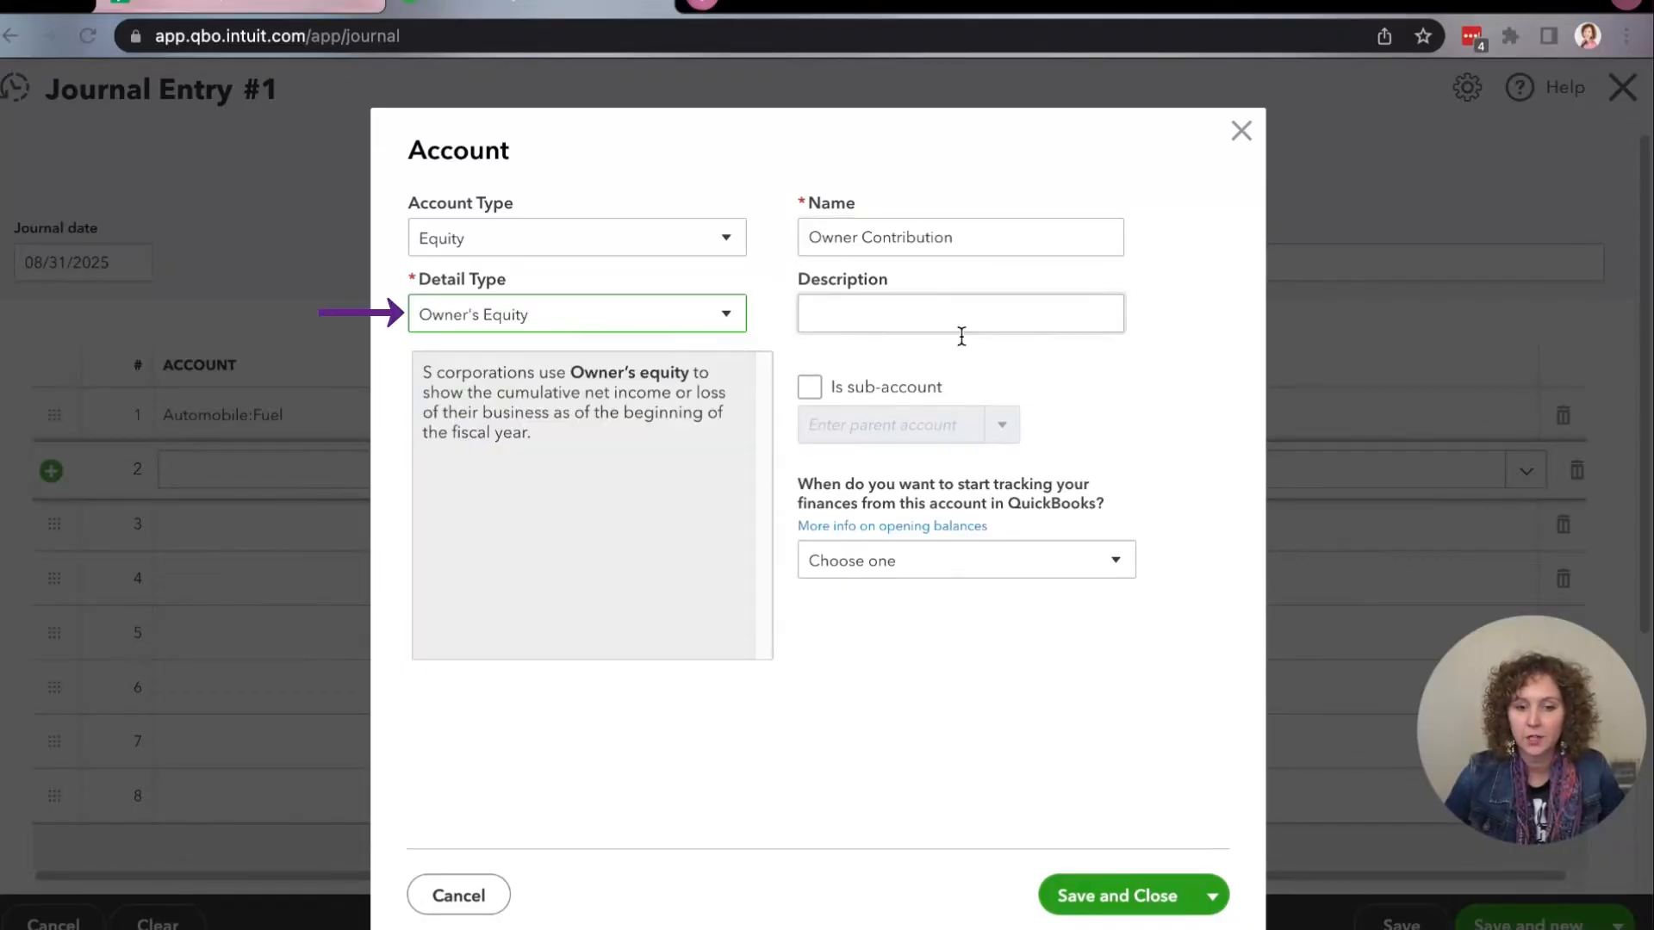
pyautogui.click(1172, 909)
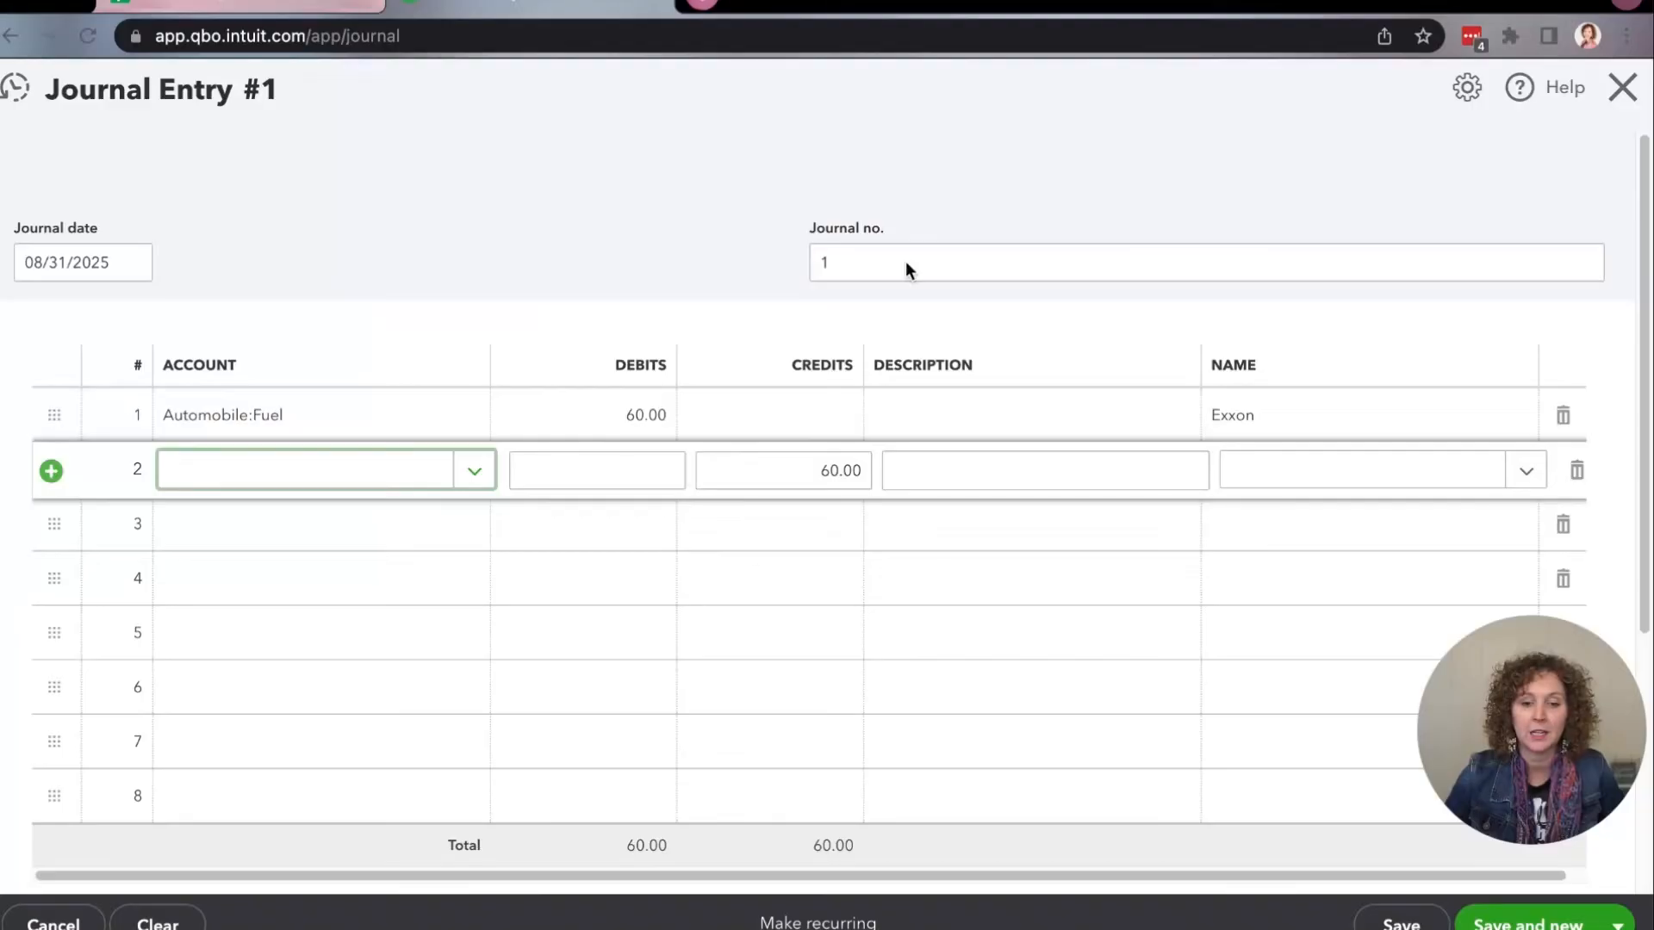
pyautogui.click(956, 414)
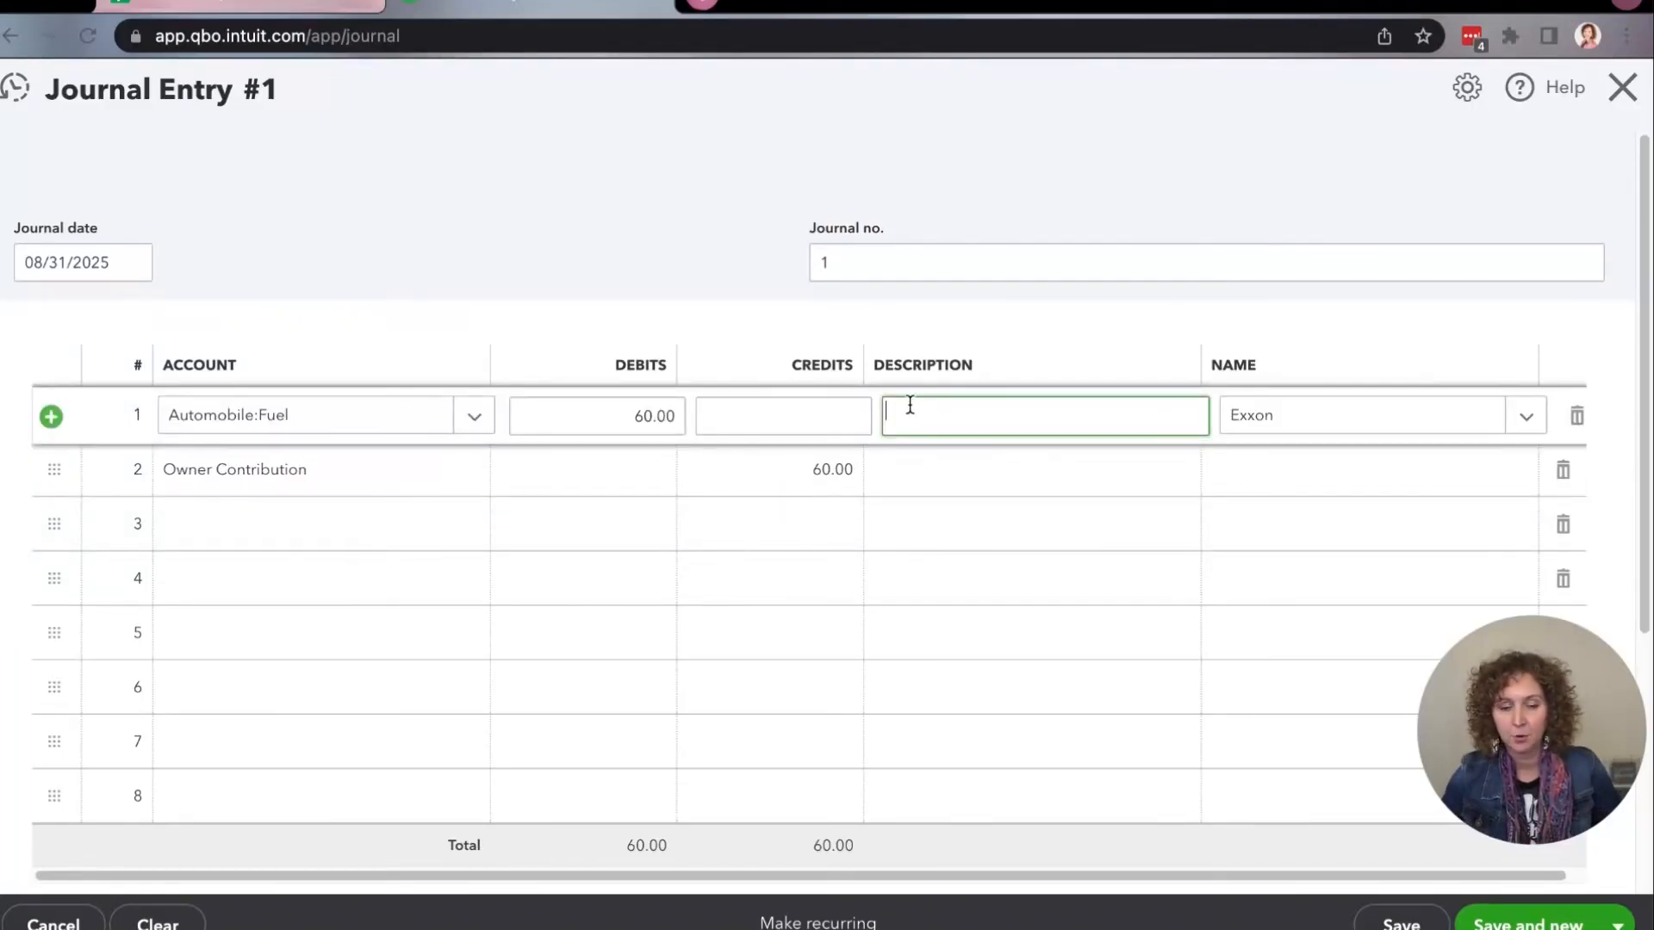
pyautogui.write('Aug 2025')
pyautogui.tripleClick(890, 411)
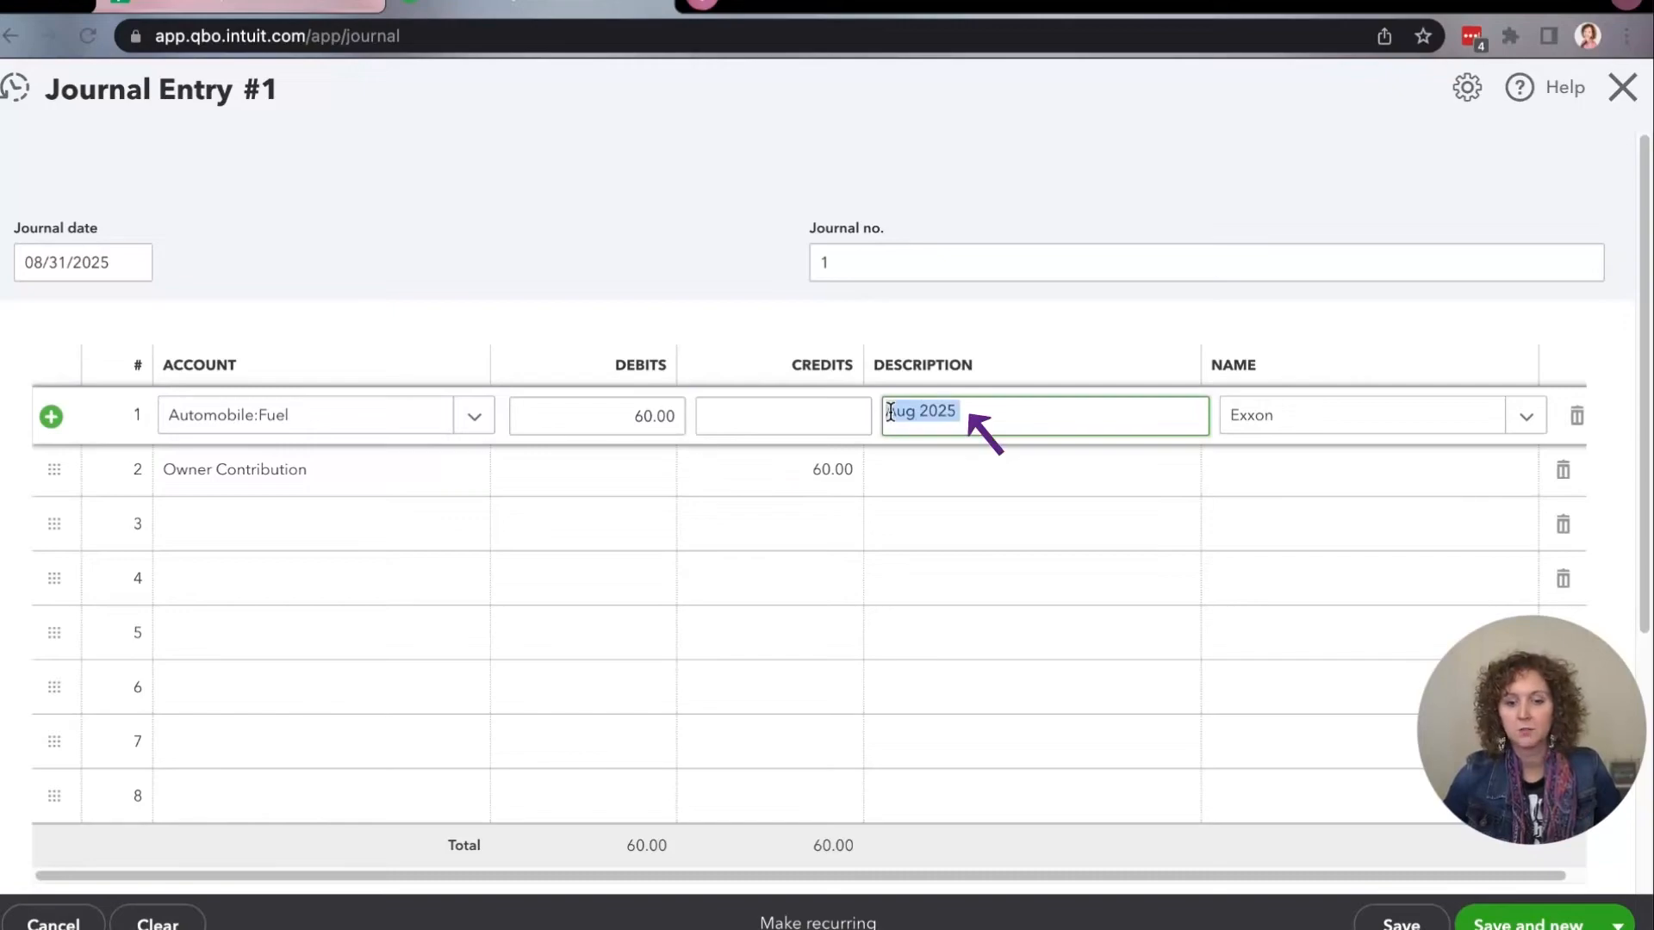
pyautogui.press('BackSpace')
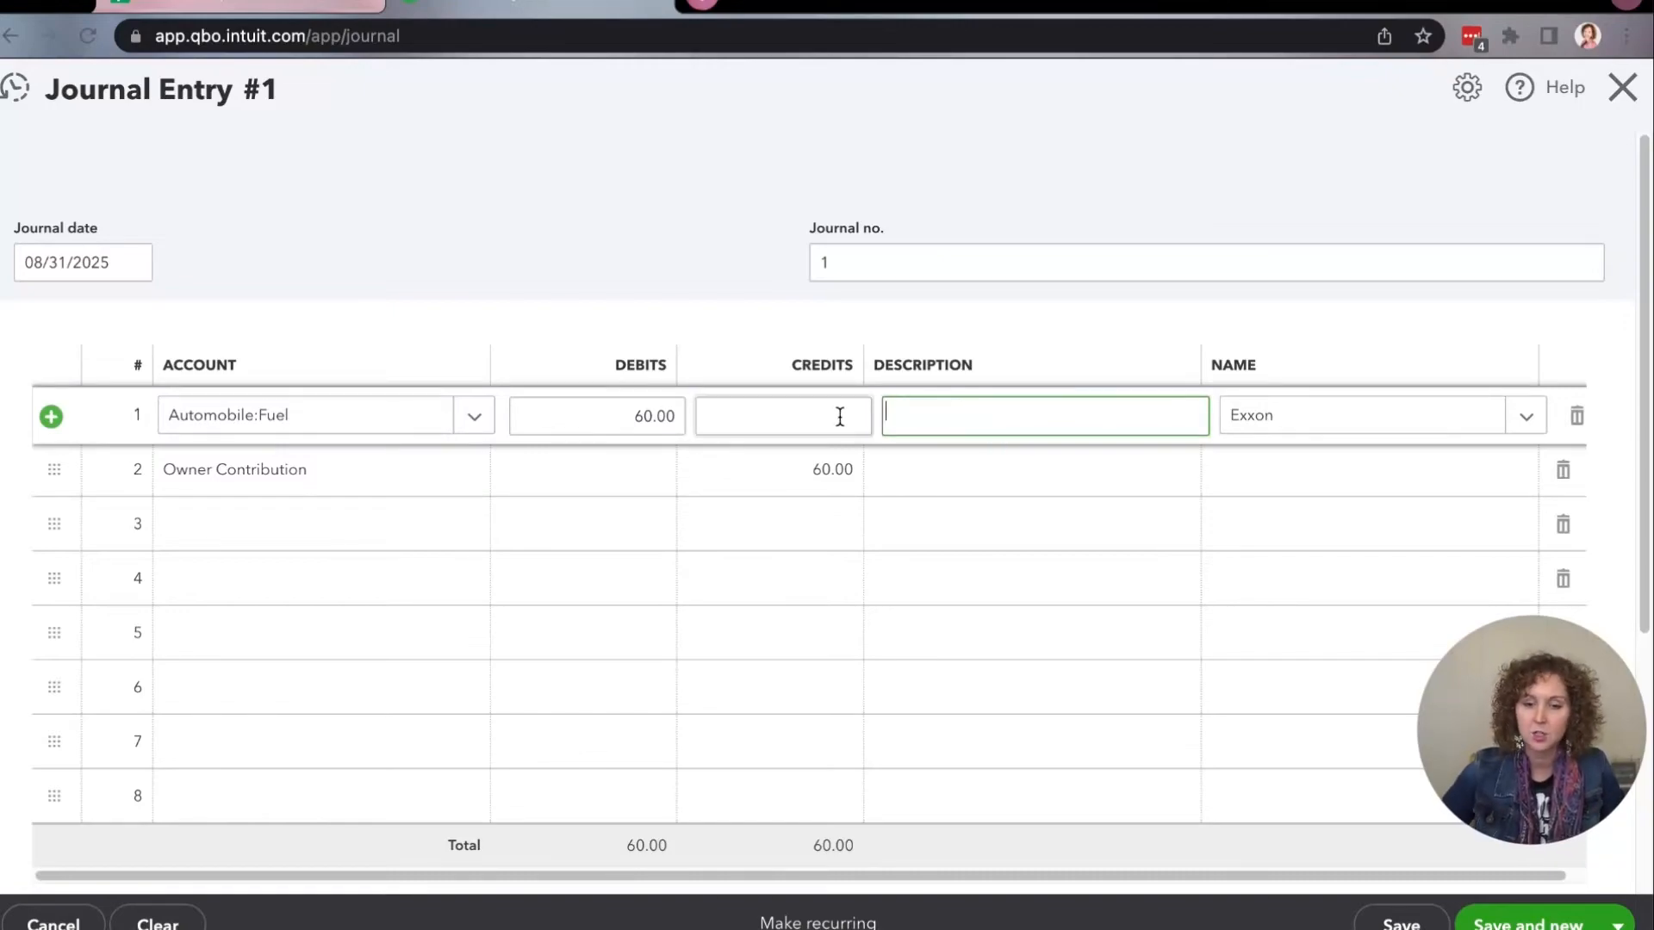
# Save the completed journal entry and close it.
pyautogui.click(1398, 918)
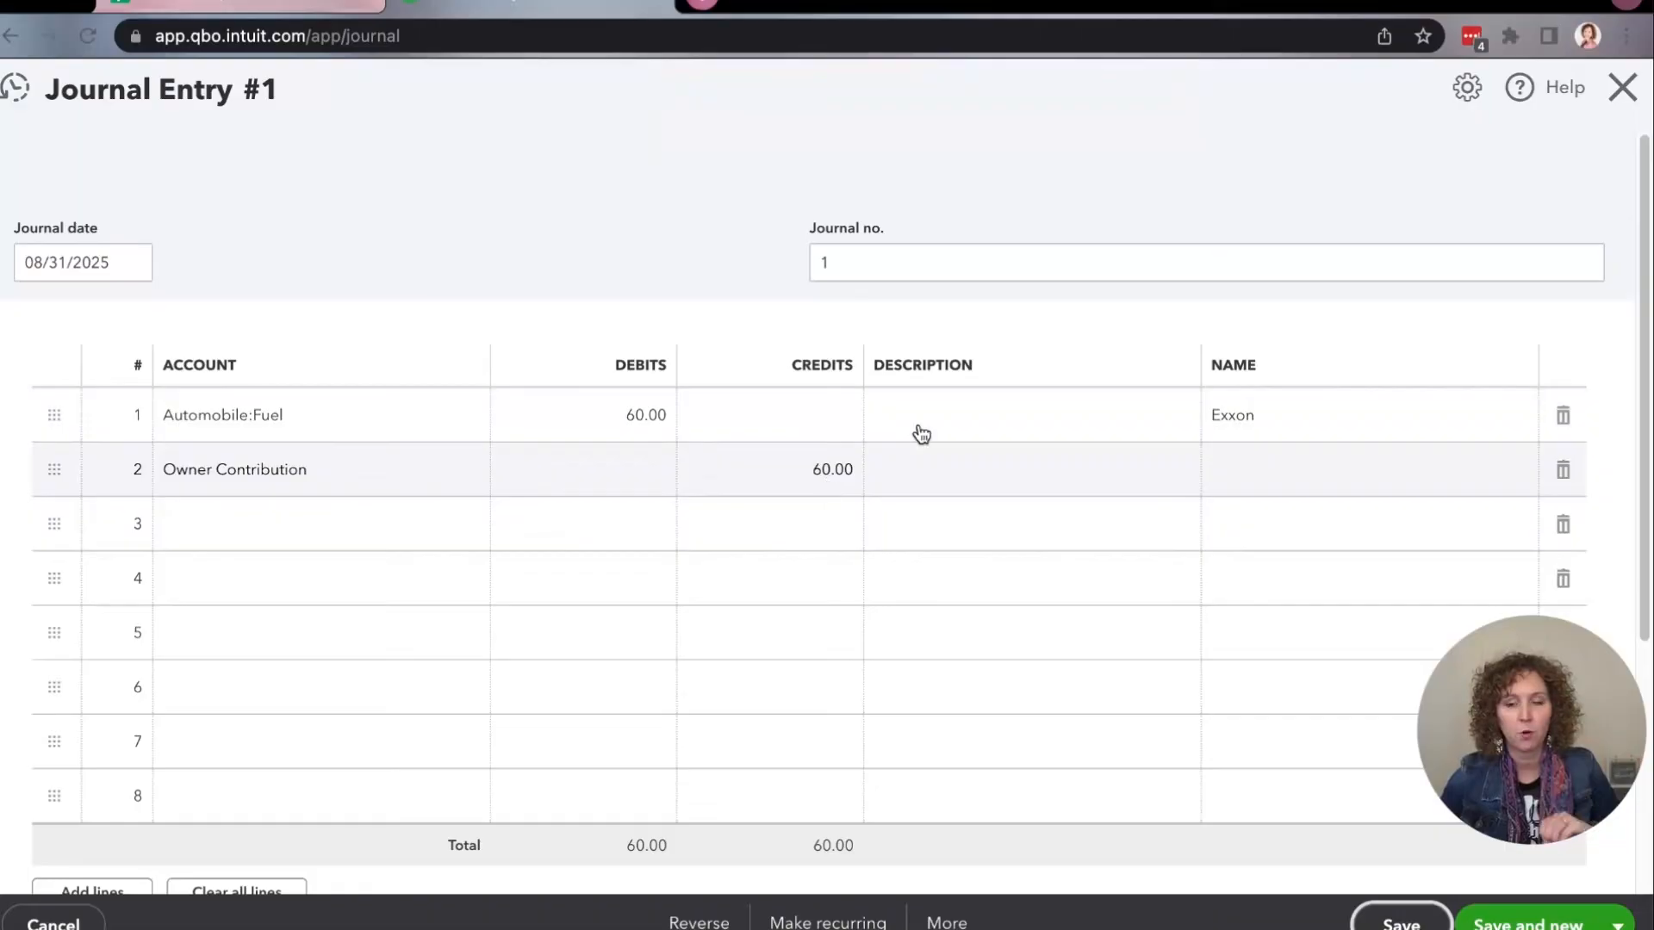
pyautogui.click(1622, 105)
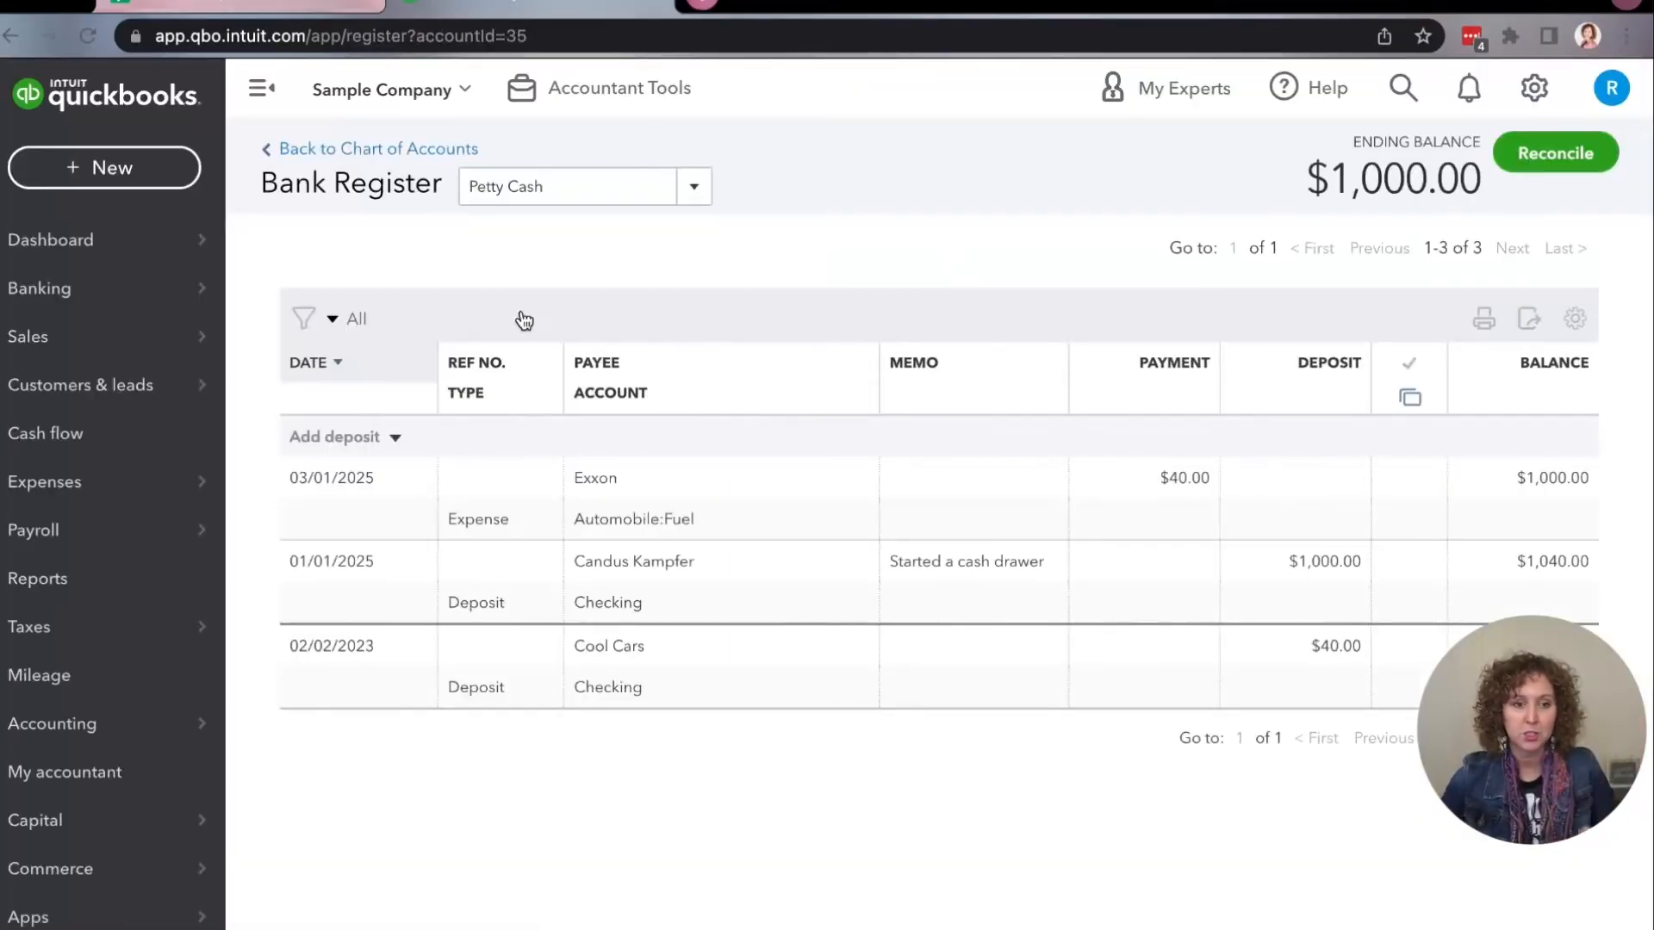
# Start a new check drawn on the Checking account, choosing the individual's existing vendor name as payee.
pyautogui.click(104, 167)
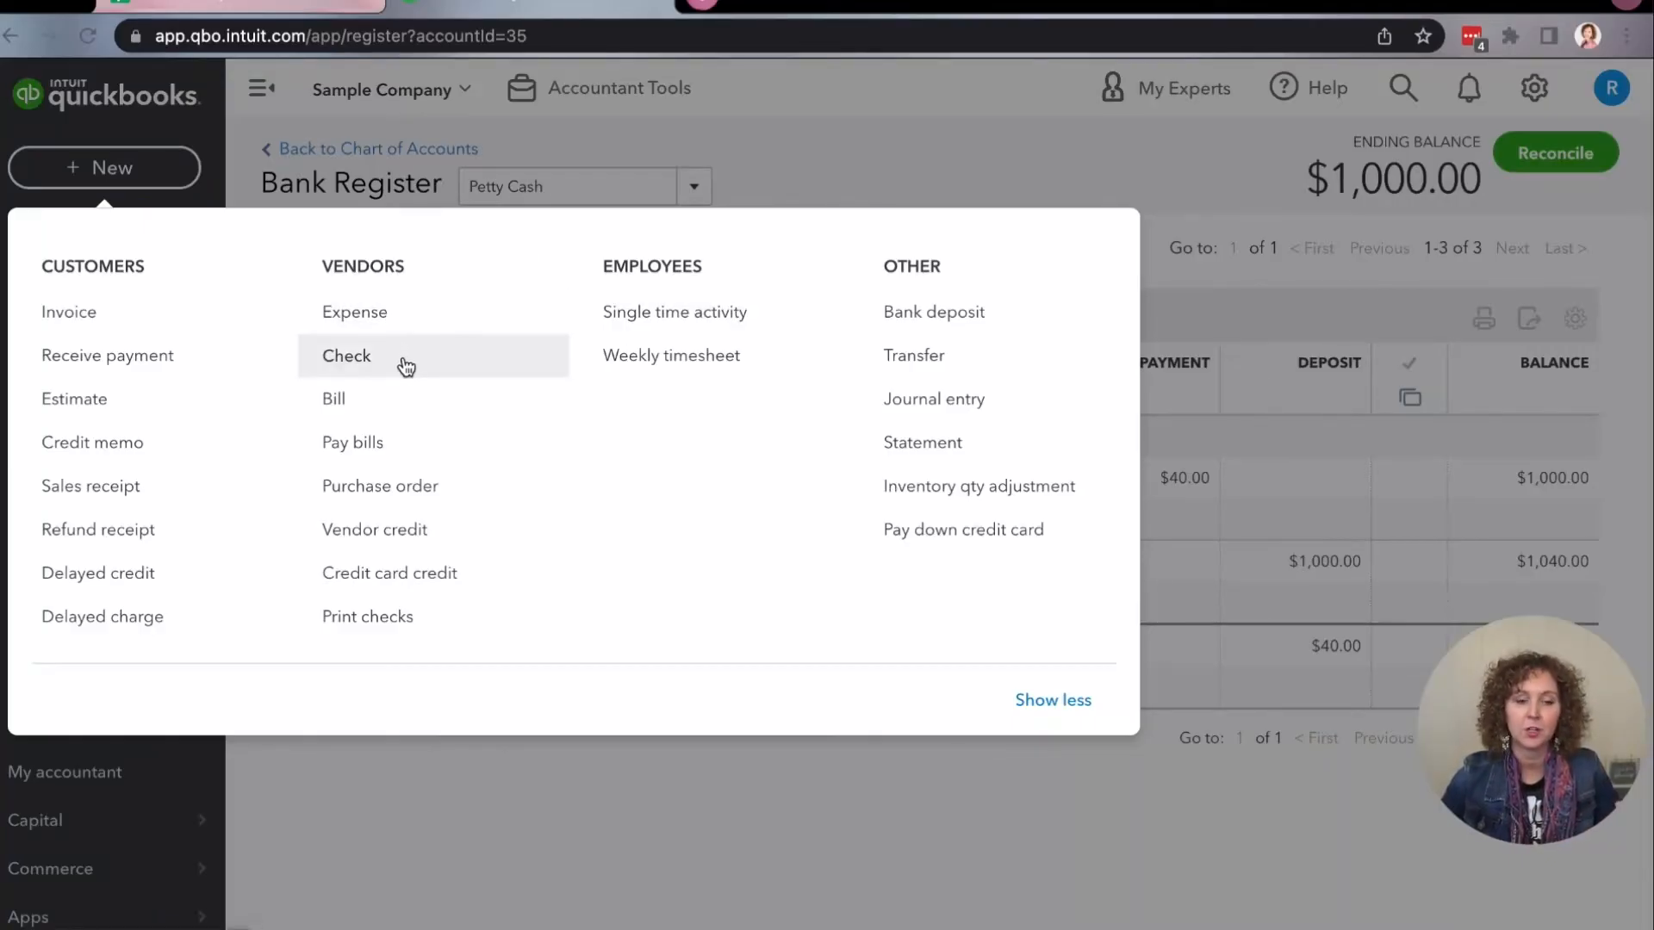
pyautogui.click(347, 362)
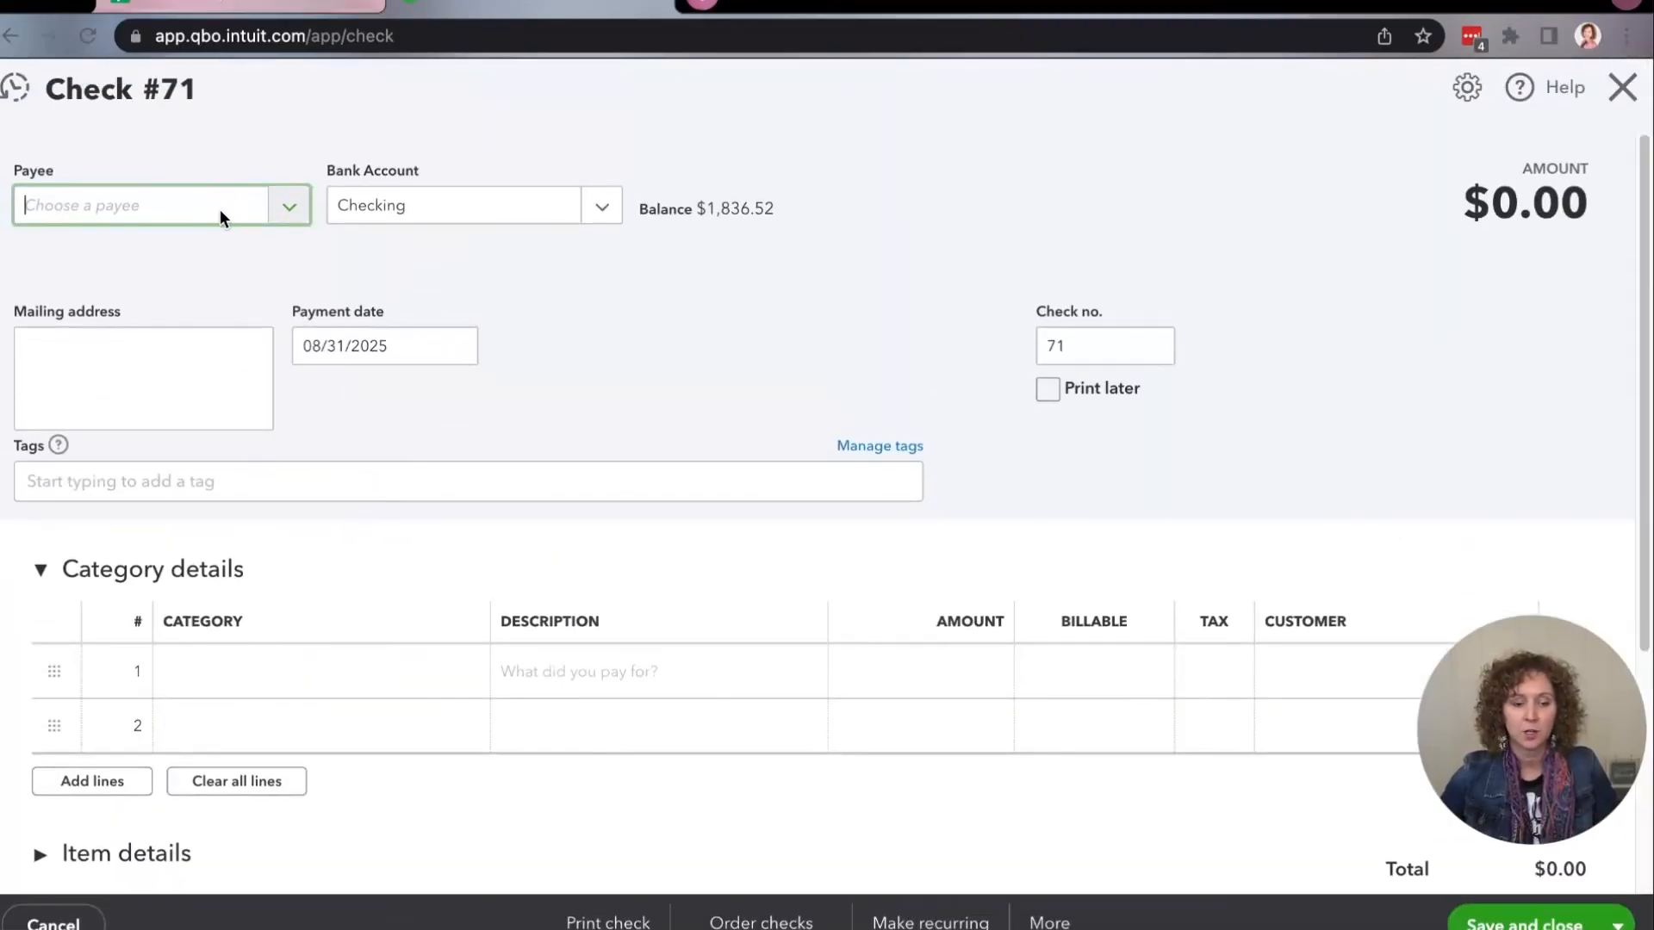
pyautogui.write('Candus K')
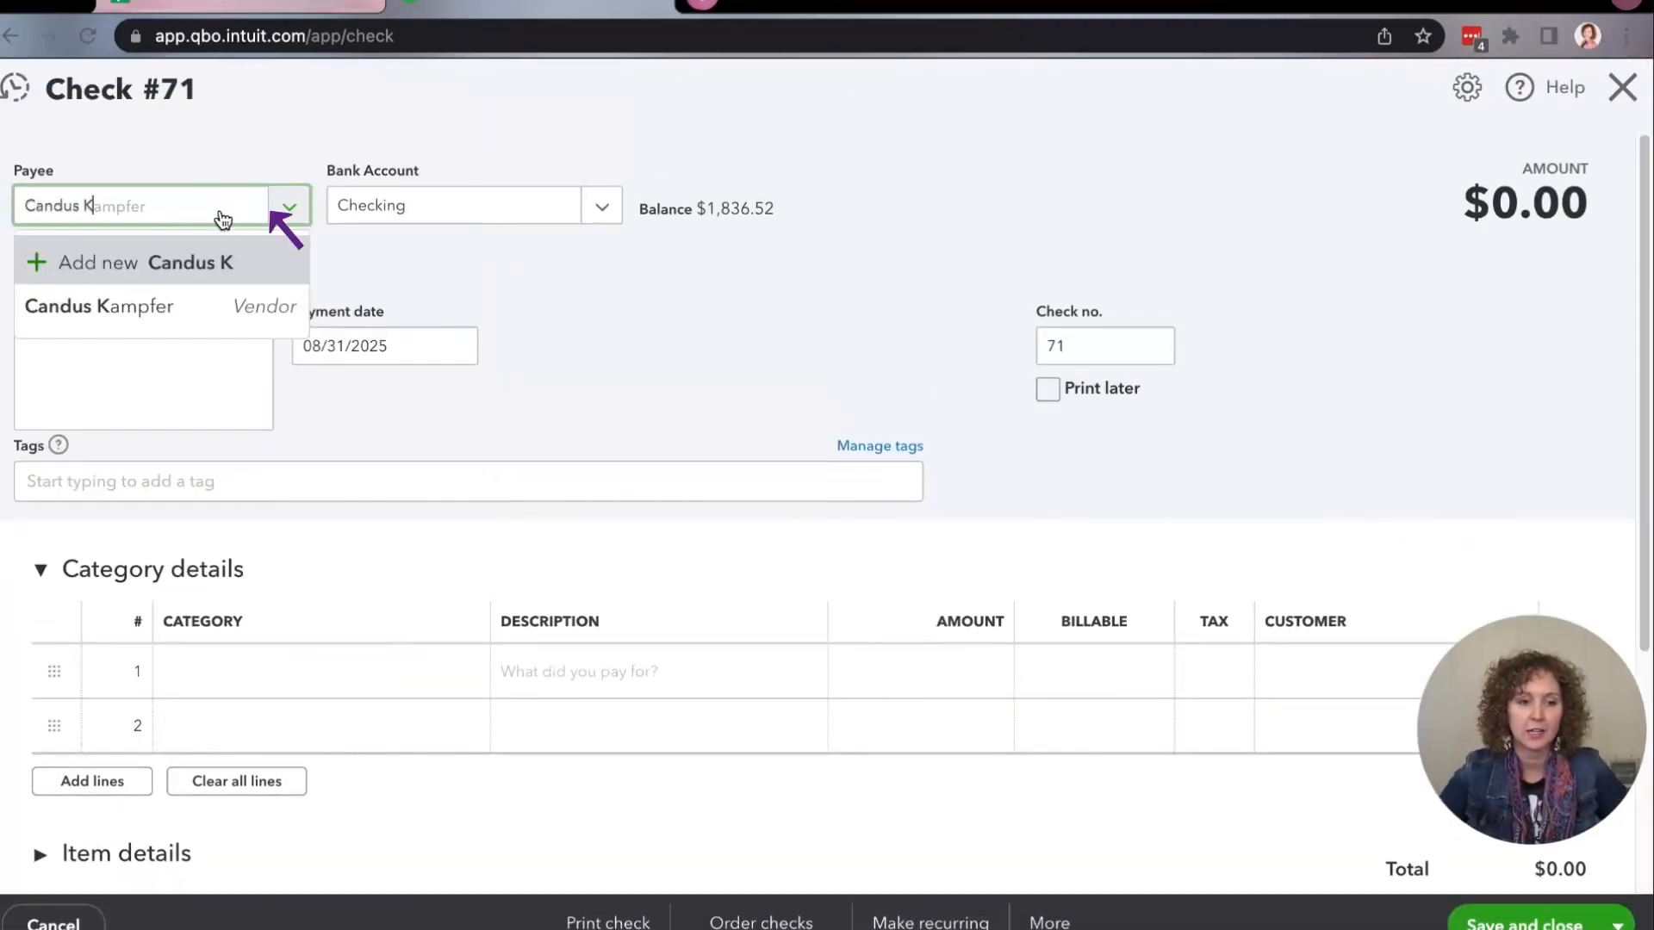
pyautogui.click(234, 305)
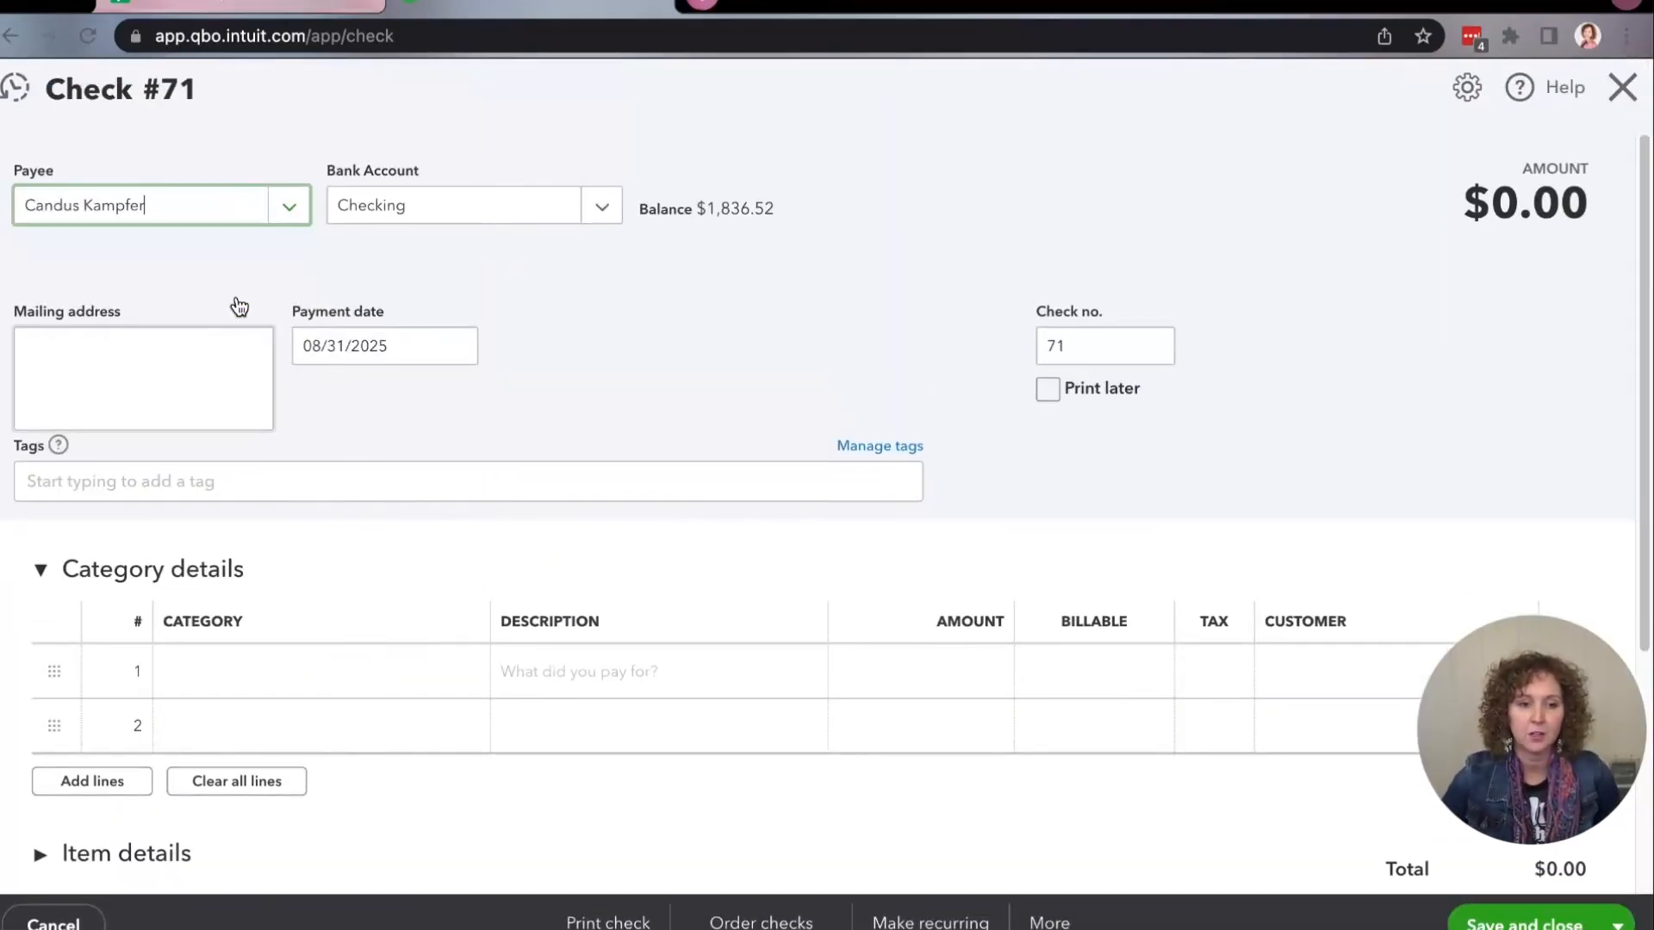
pyautogui.click(602, 209)
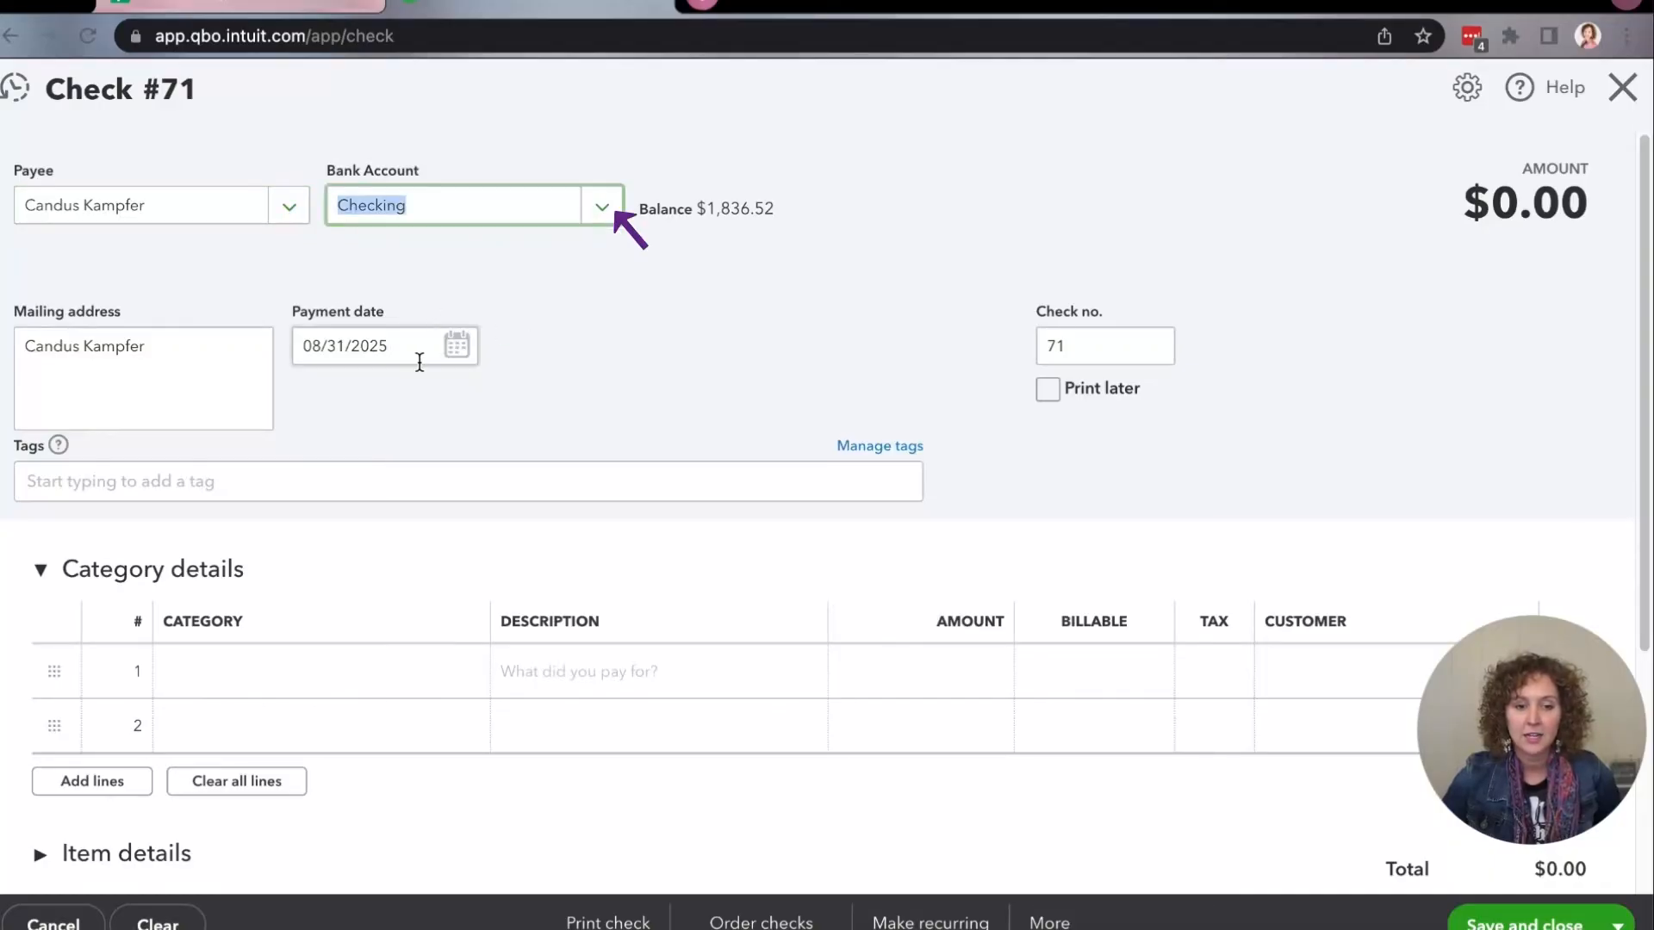
# Enter Automobile:Fuel as the check's first category line with an amount of 100.
pyautogui.click(211, 671)
pyautogui.click(215, 680)
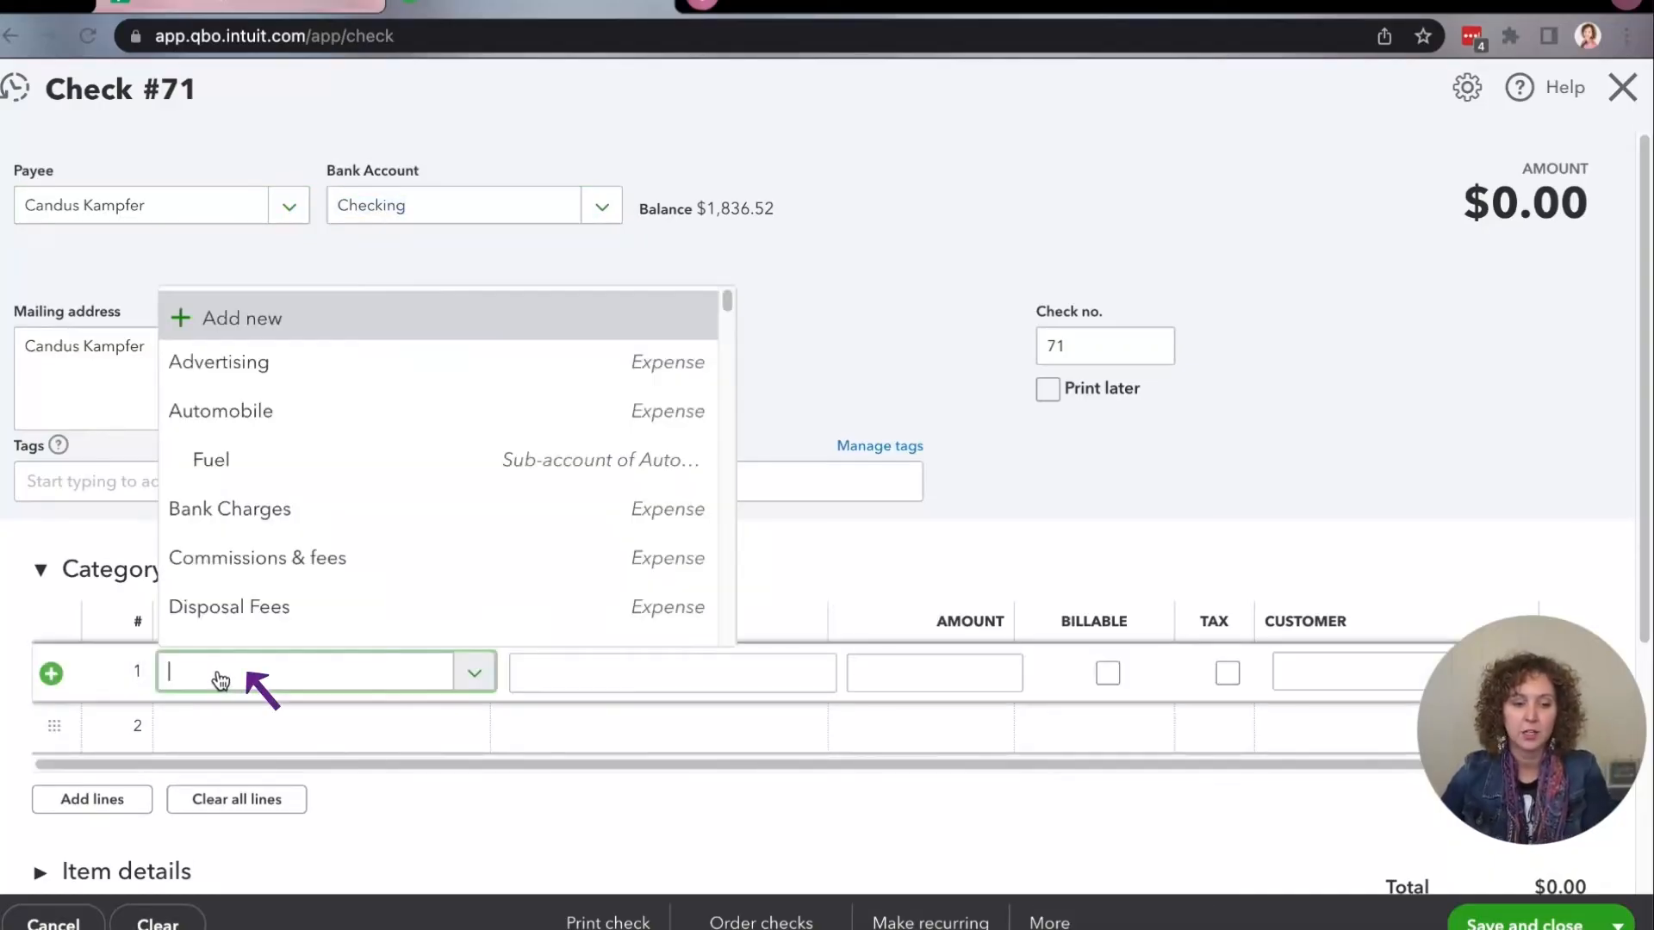
pyautogui.write('fuel')
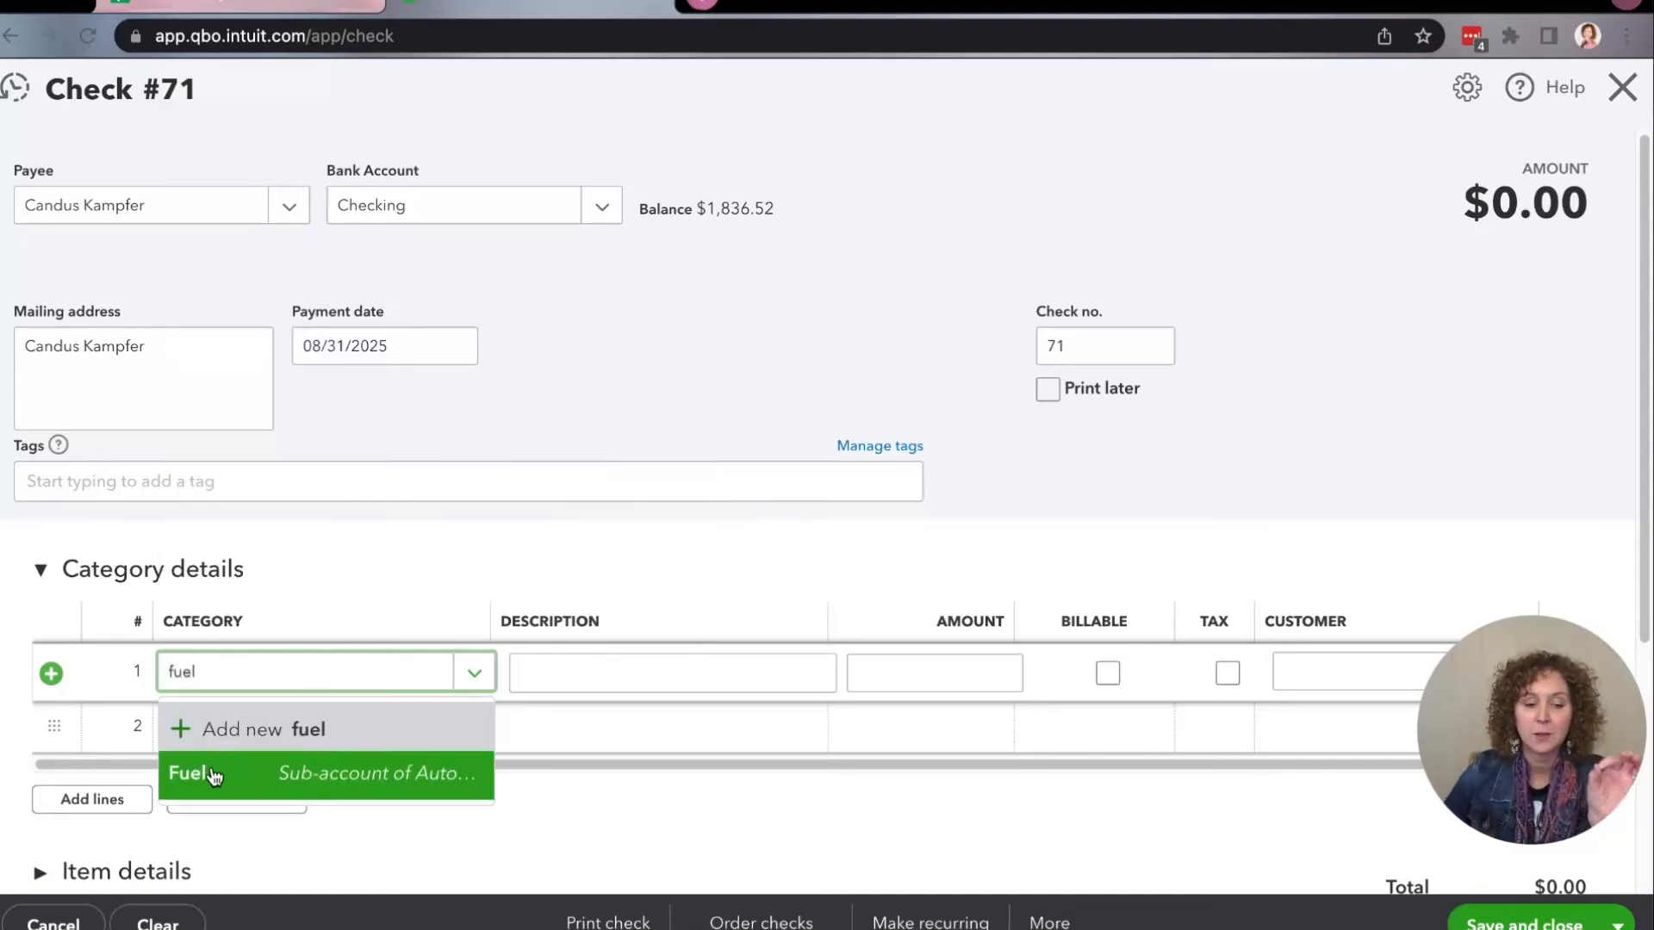
pyautogui.click(214, 775)
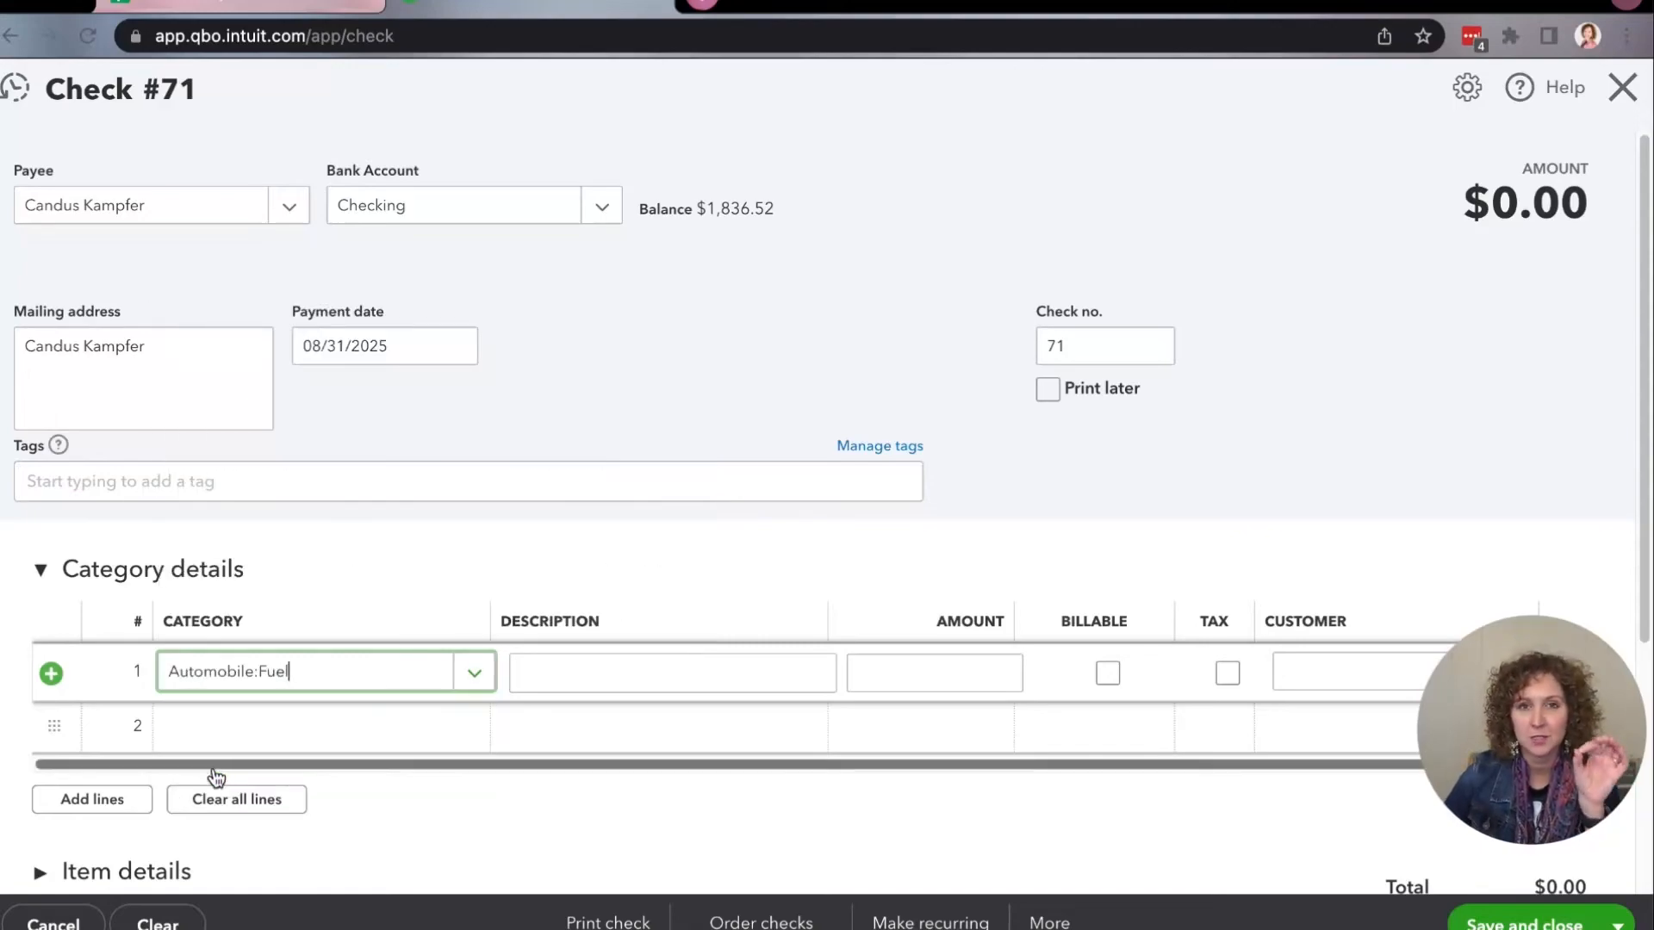
pyautogui.click(910, 686)
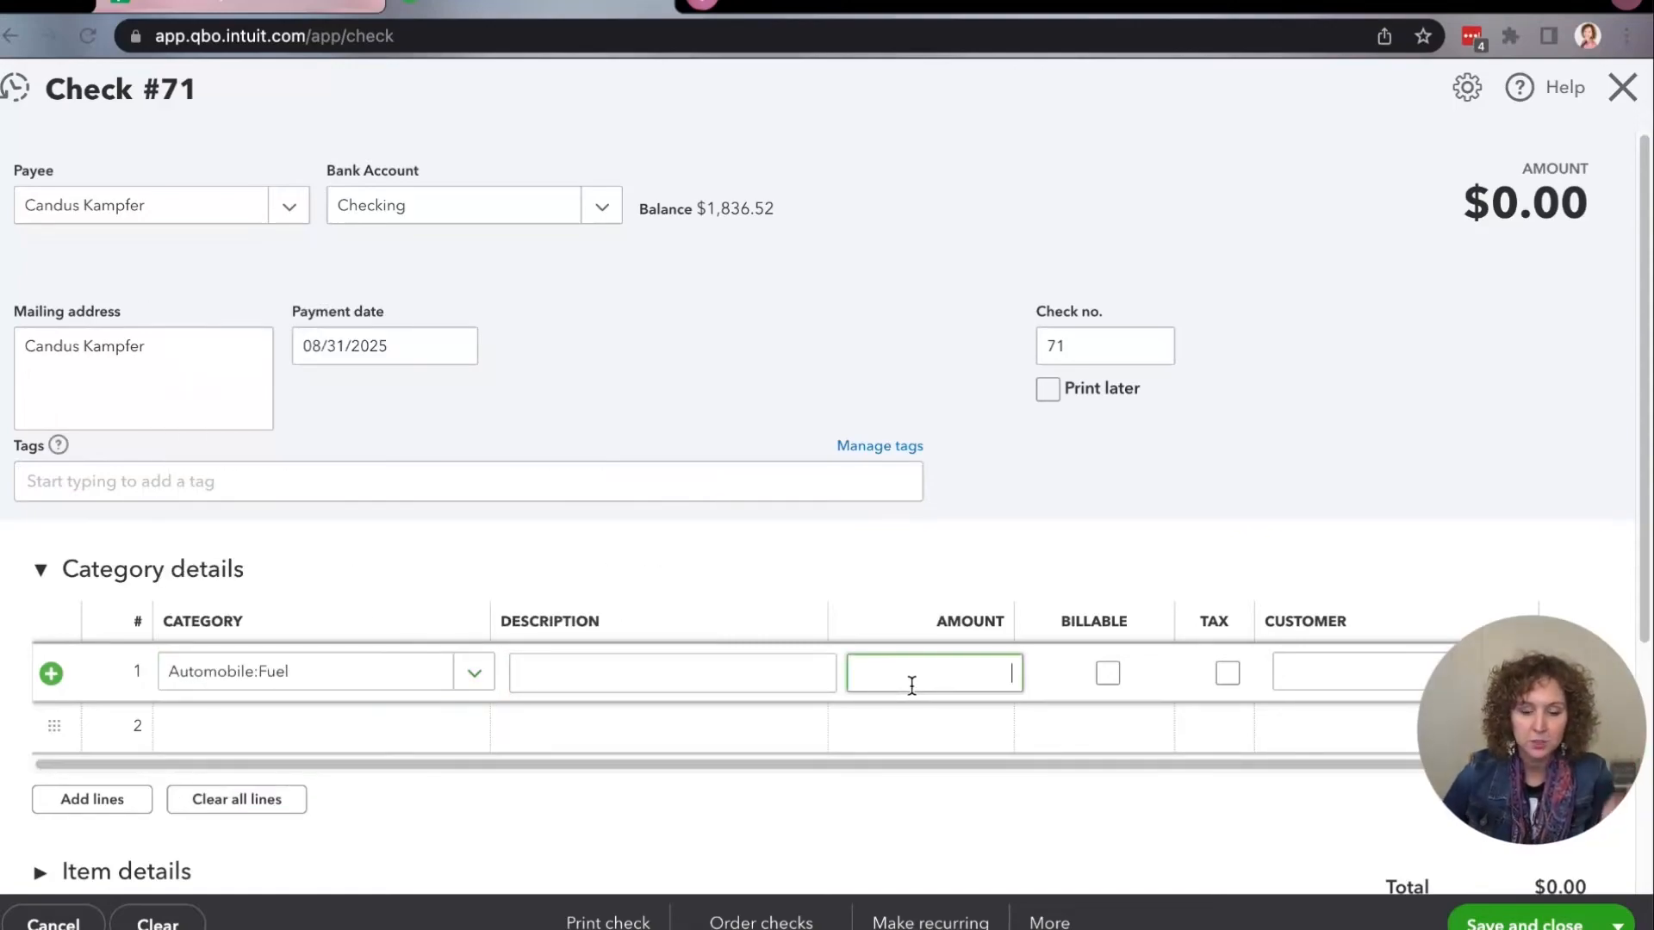
pyautogui.write('100')
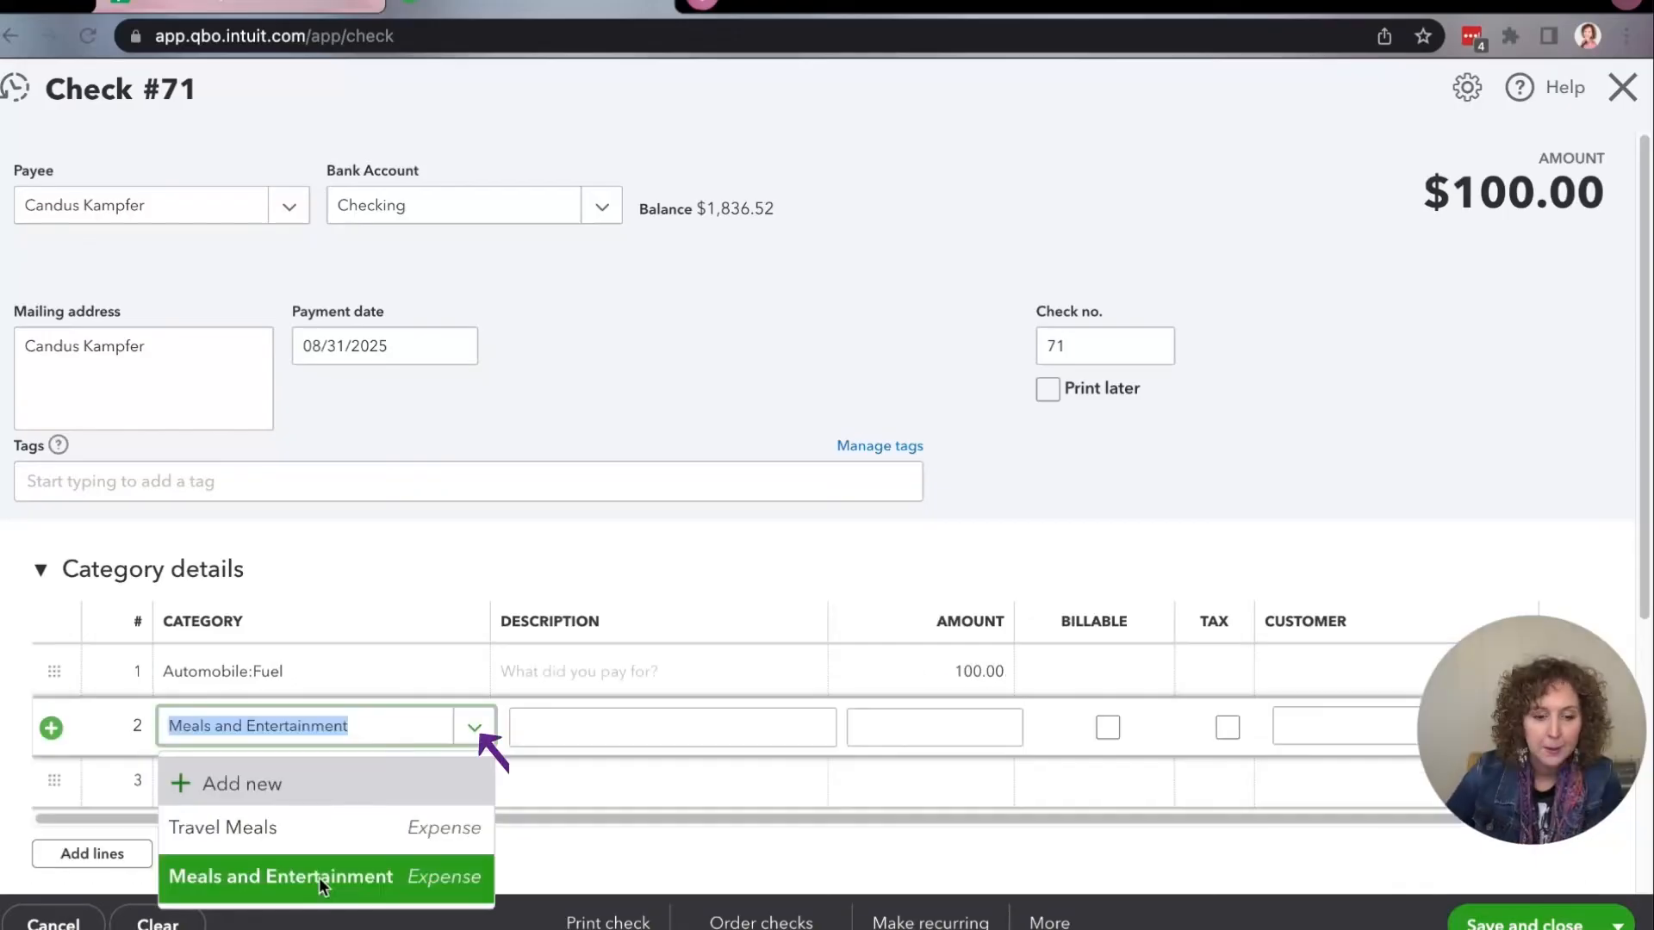
# Add a second check line for Meals and Entertainment with an amount of 50, then save and close the check.
pyautogui.click(333, 871)
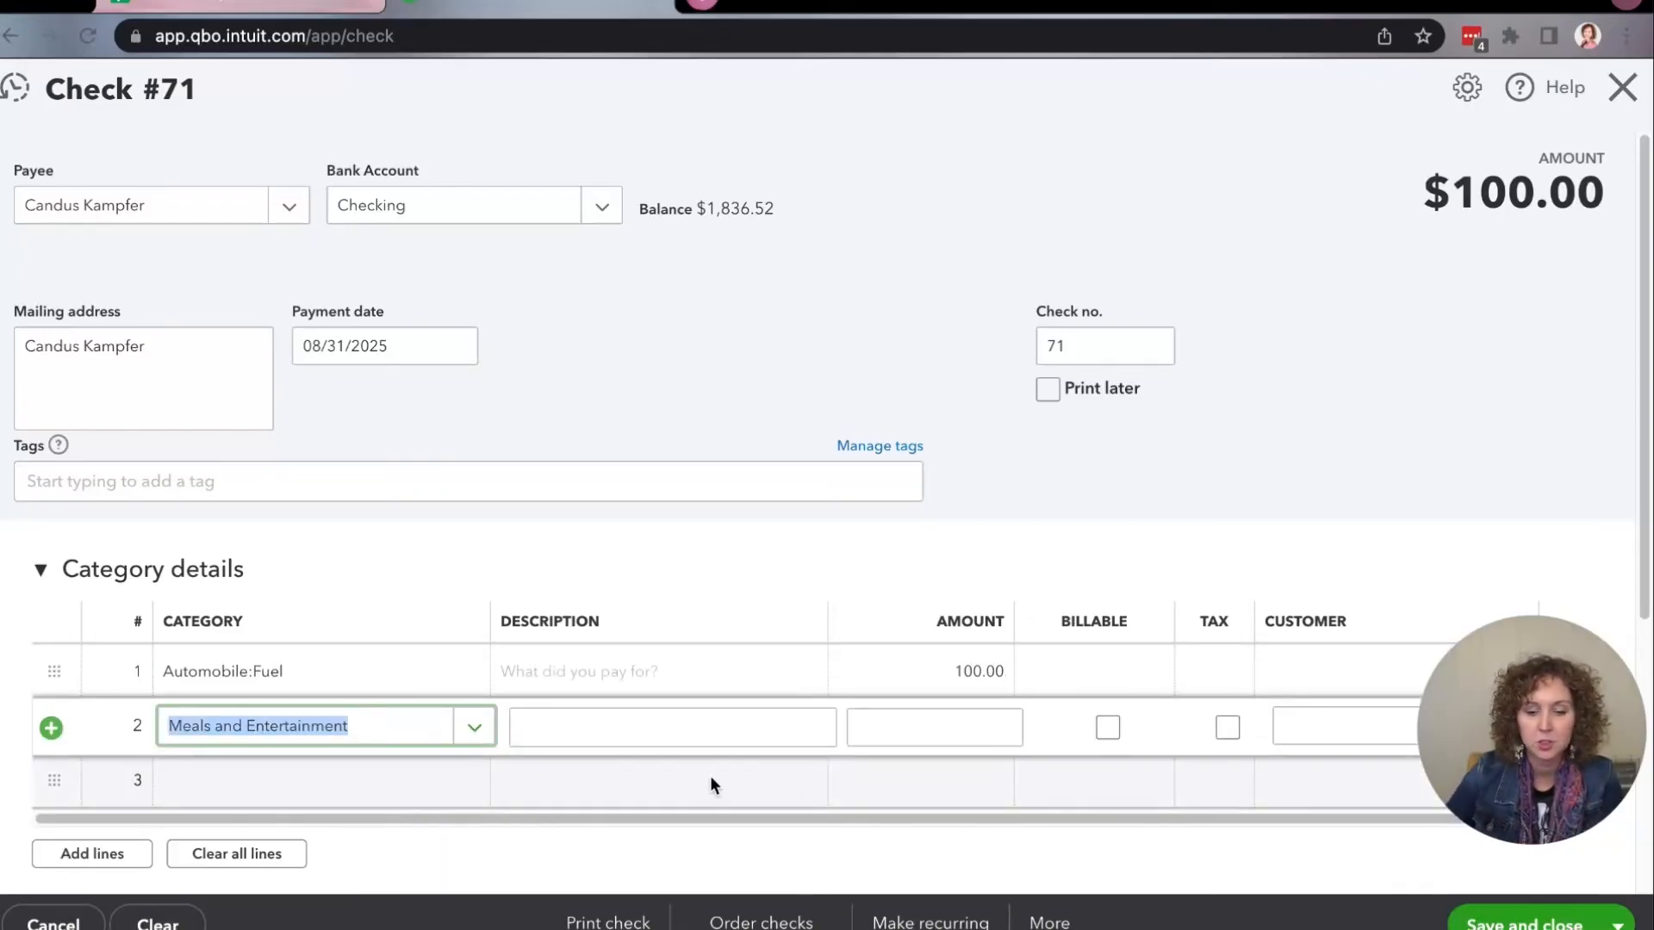
pyautogui.click(892, 723)
pyautogui.write('50')
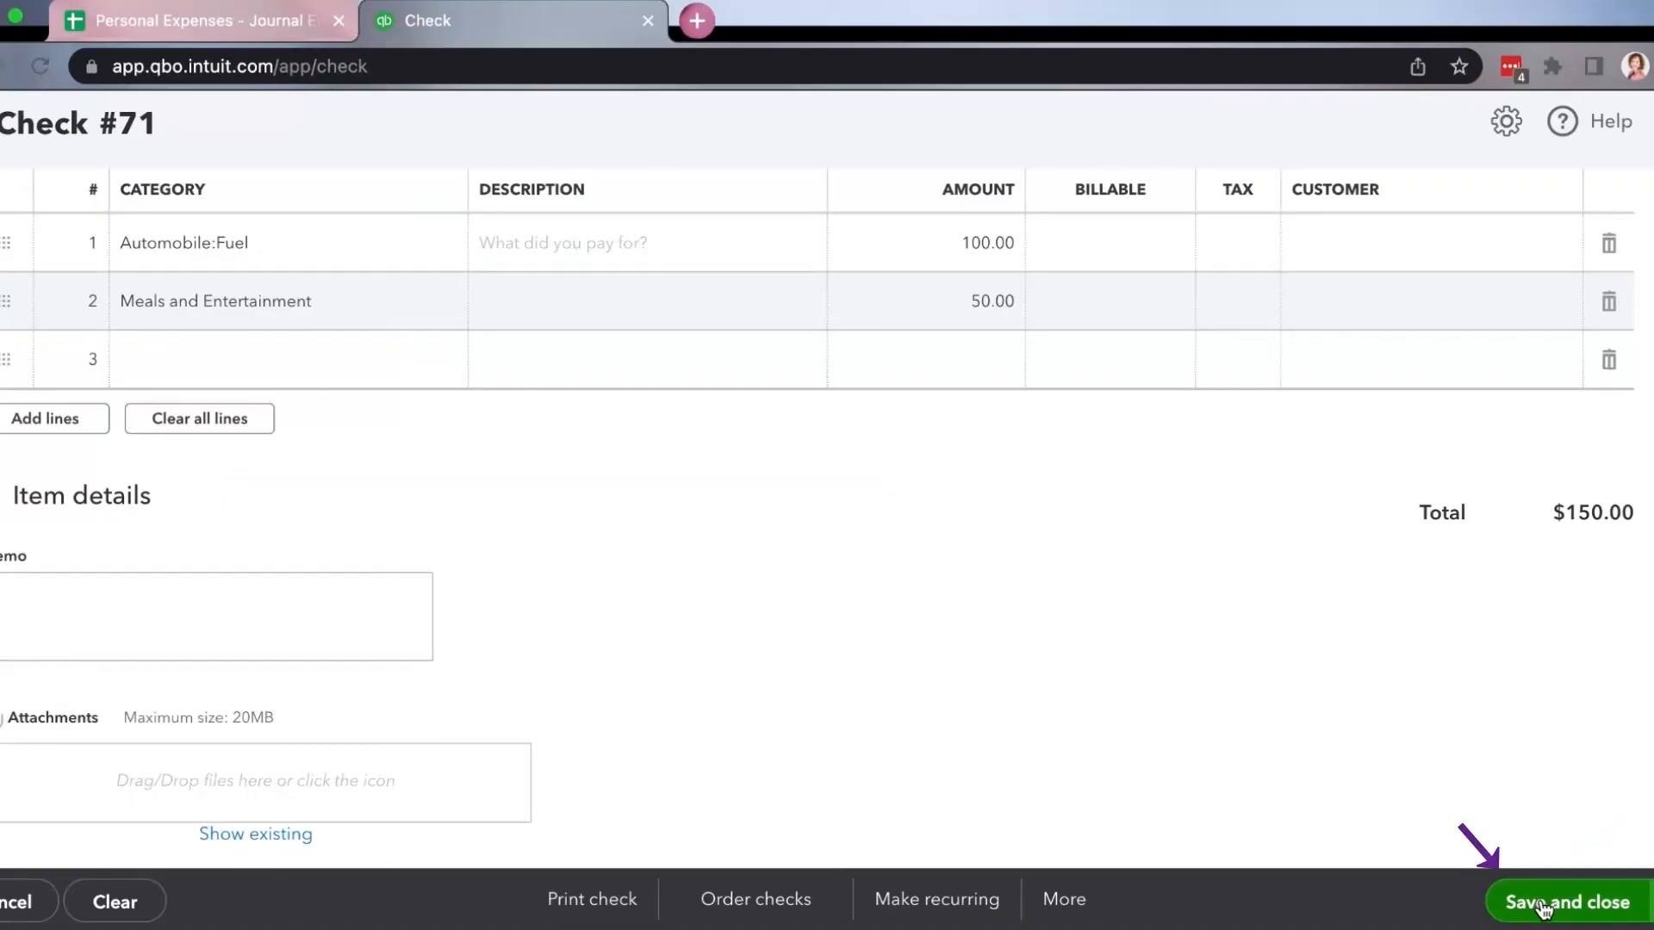
pyautogui.click(1544, 906)
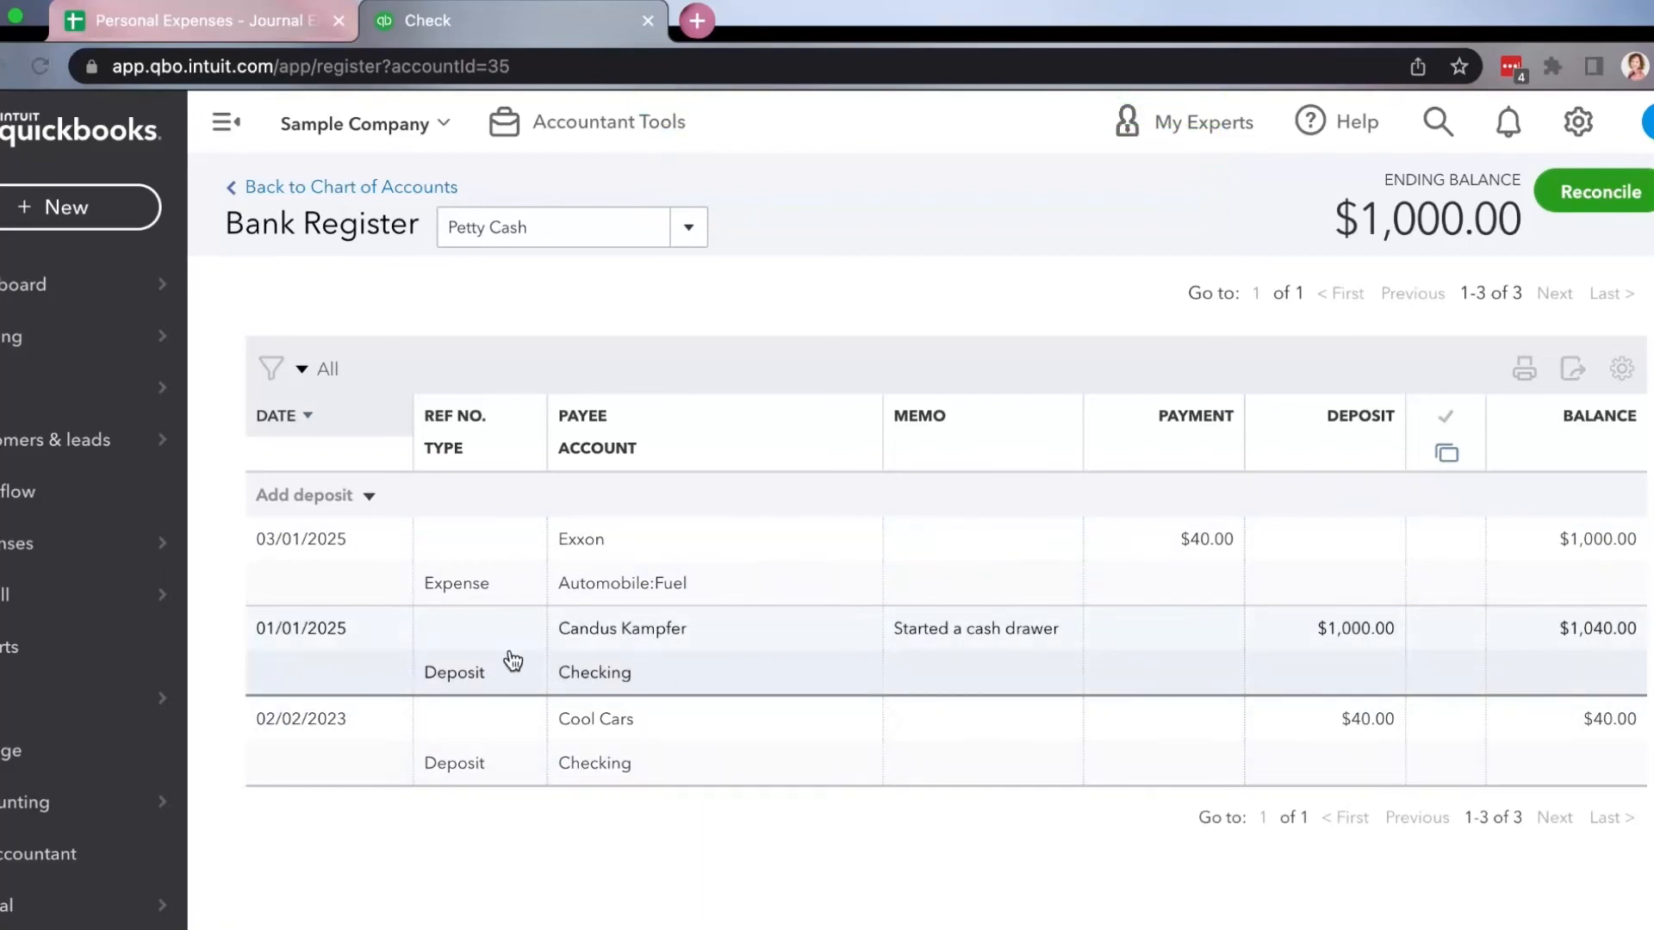
# Find the check payee in the vendor list and open the 08/31/2025 check from that vendor's transactions.
pyautogui.moveTo(117, 343)
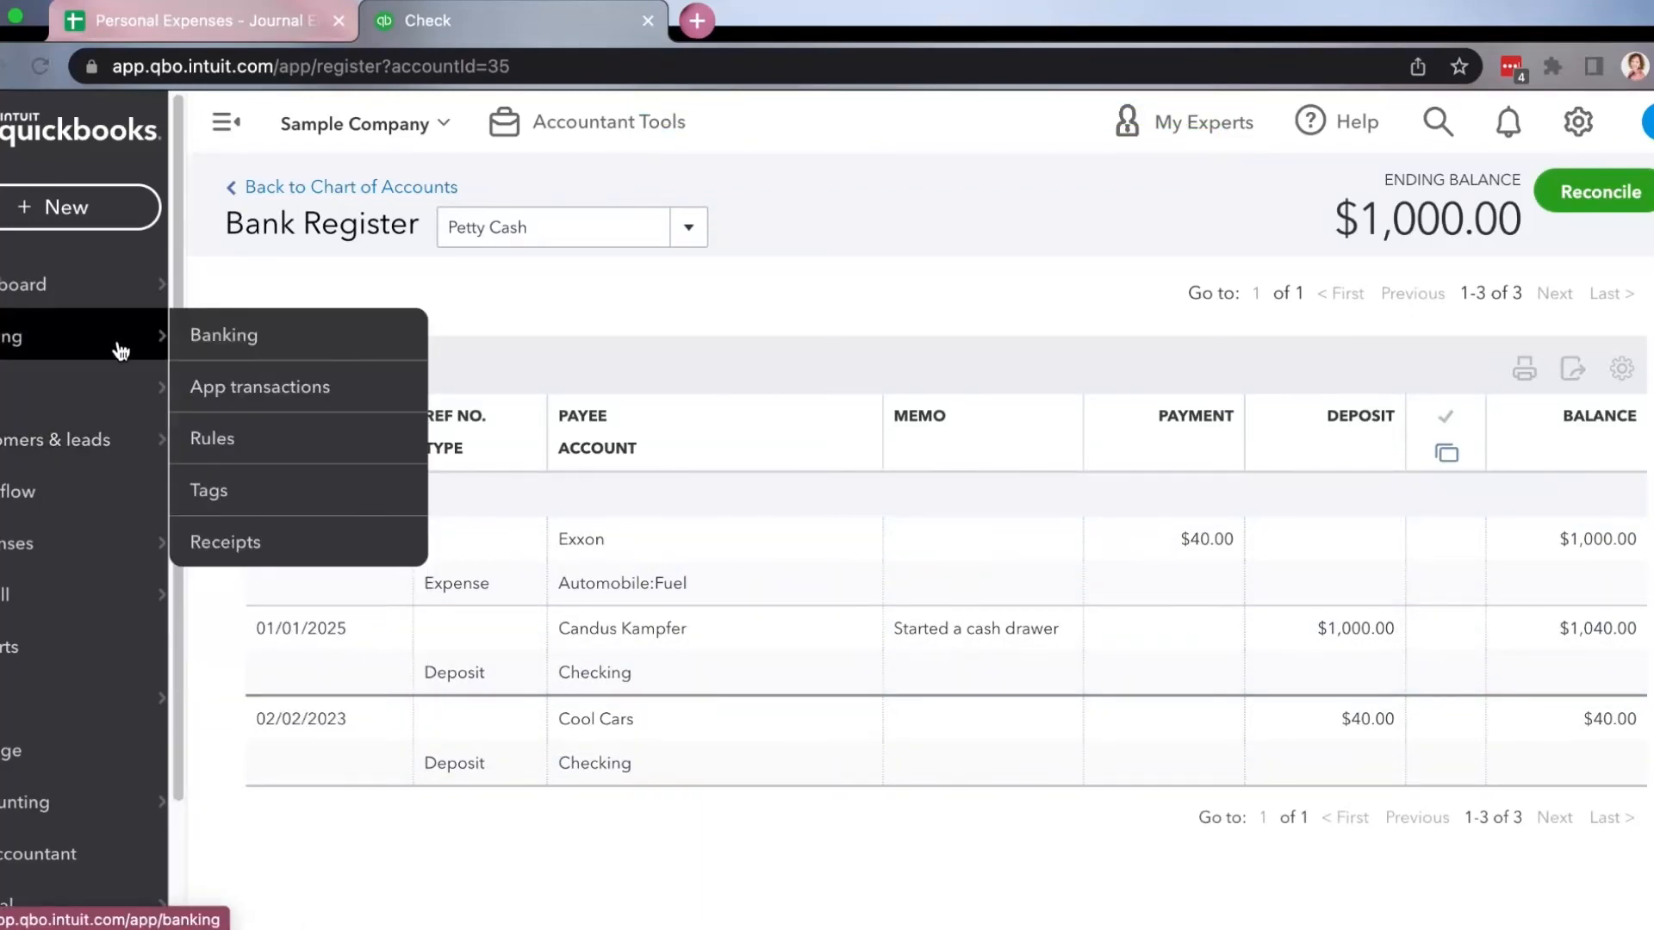
pyautogui.moveTo(129, 542)
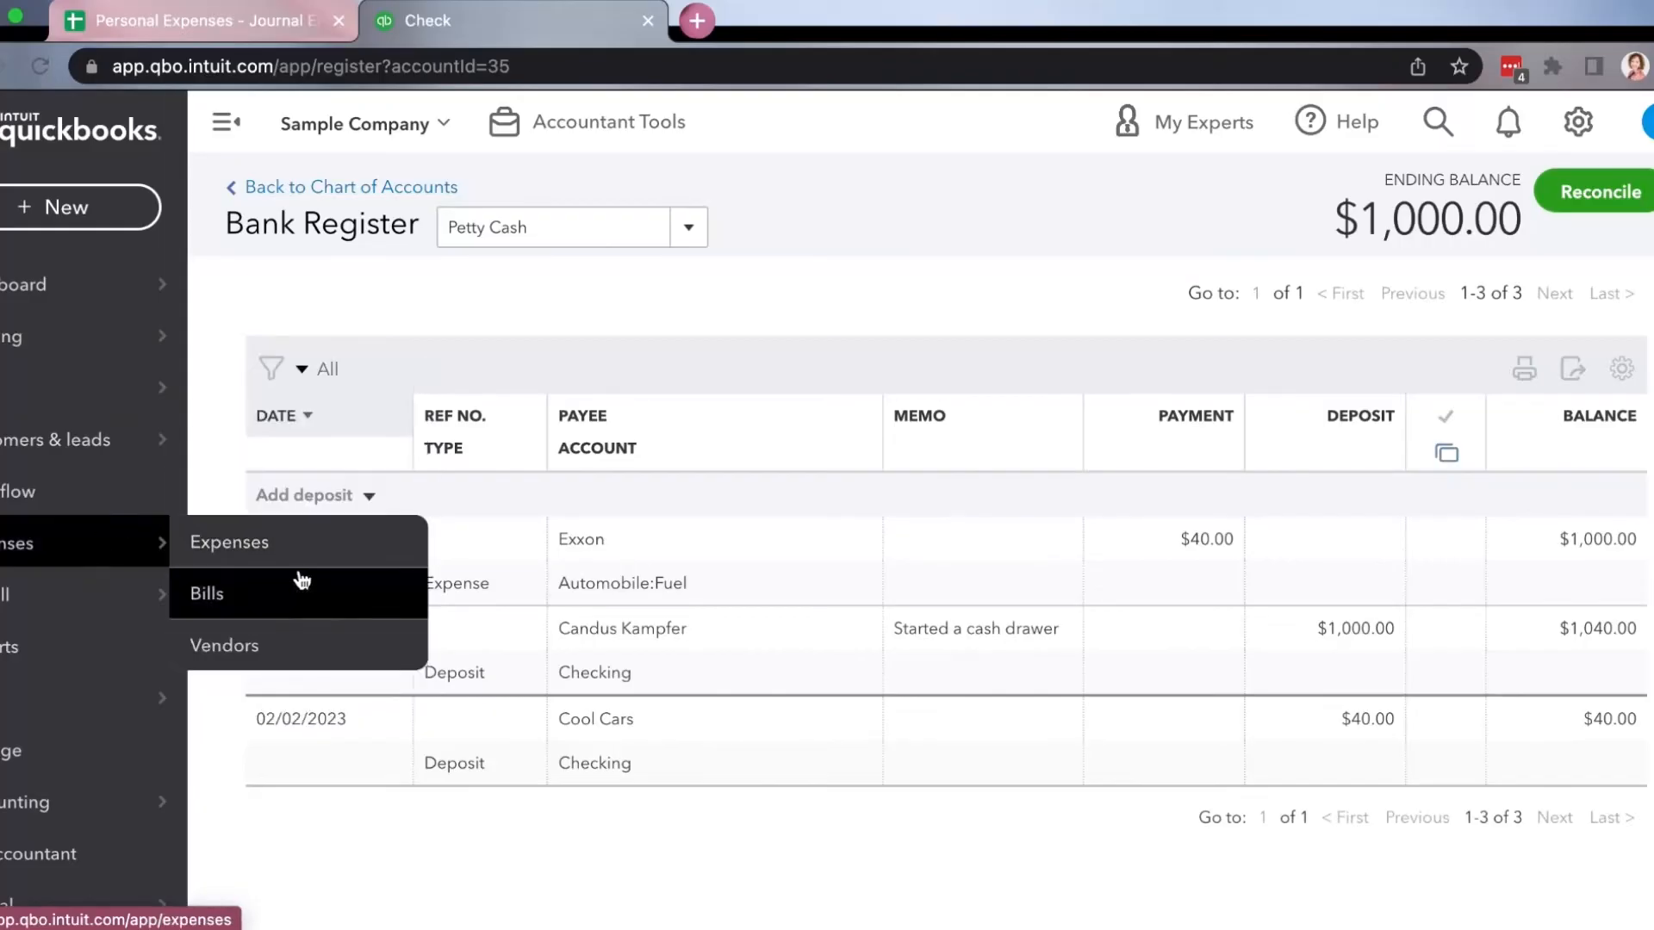
pyautogui.click(276, 645)
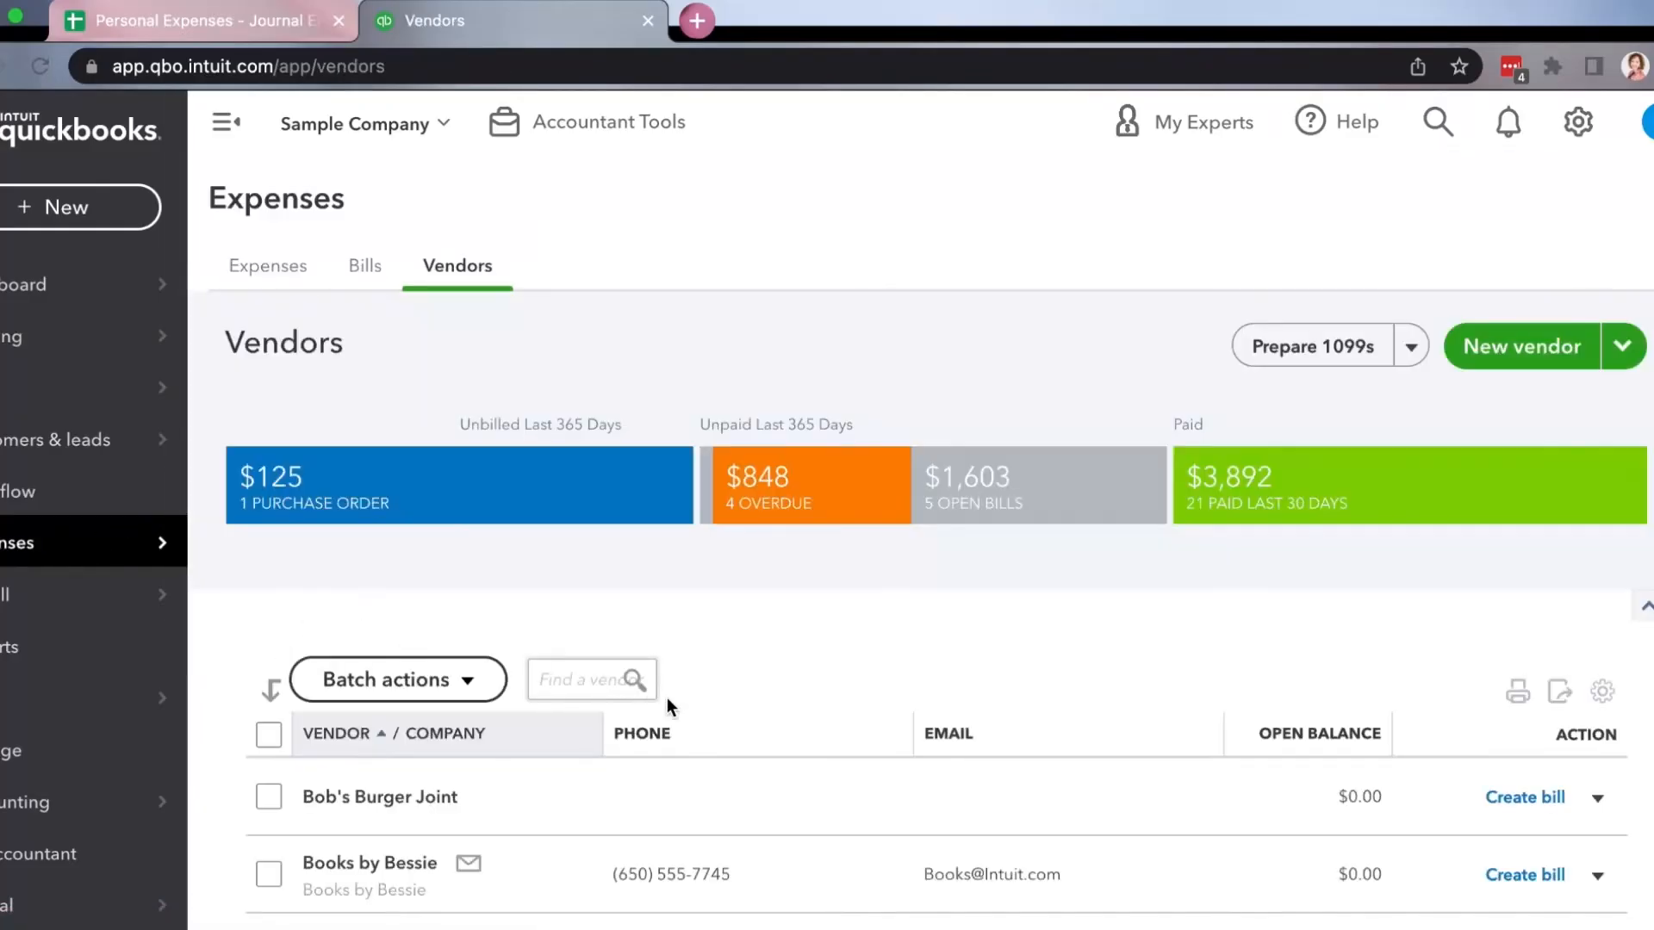
pyautogui.scroll(-5, 649, 692)
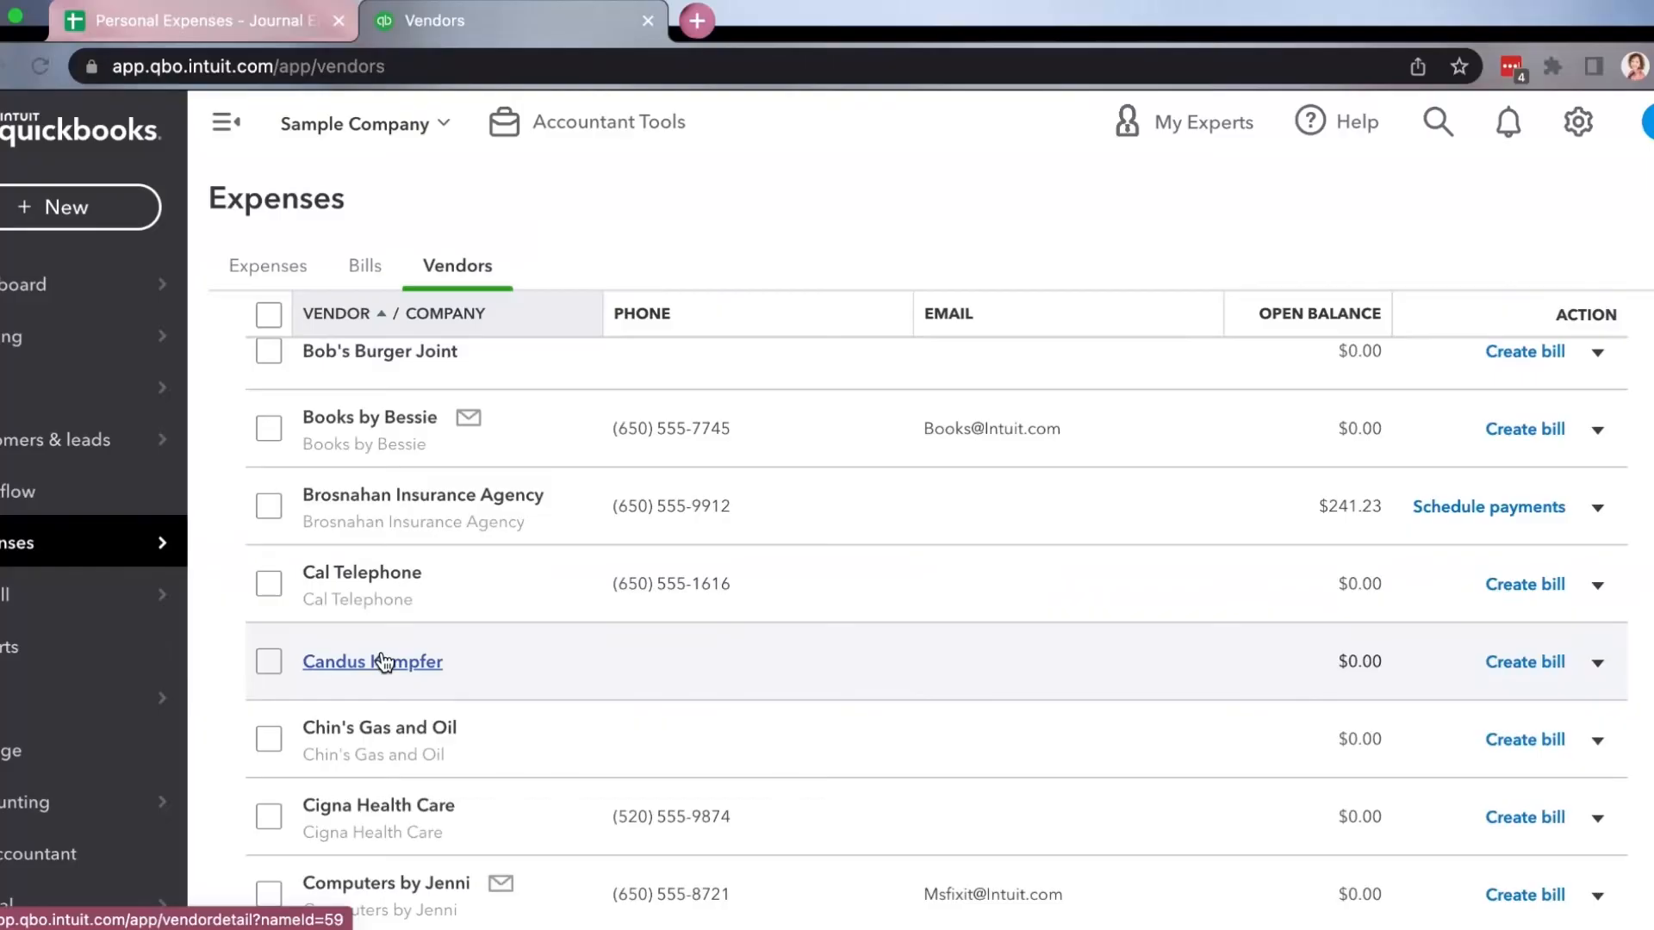
pyautogui.click(383, 662)
pyautogui.scroll(-1, 592, 637)
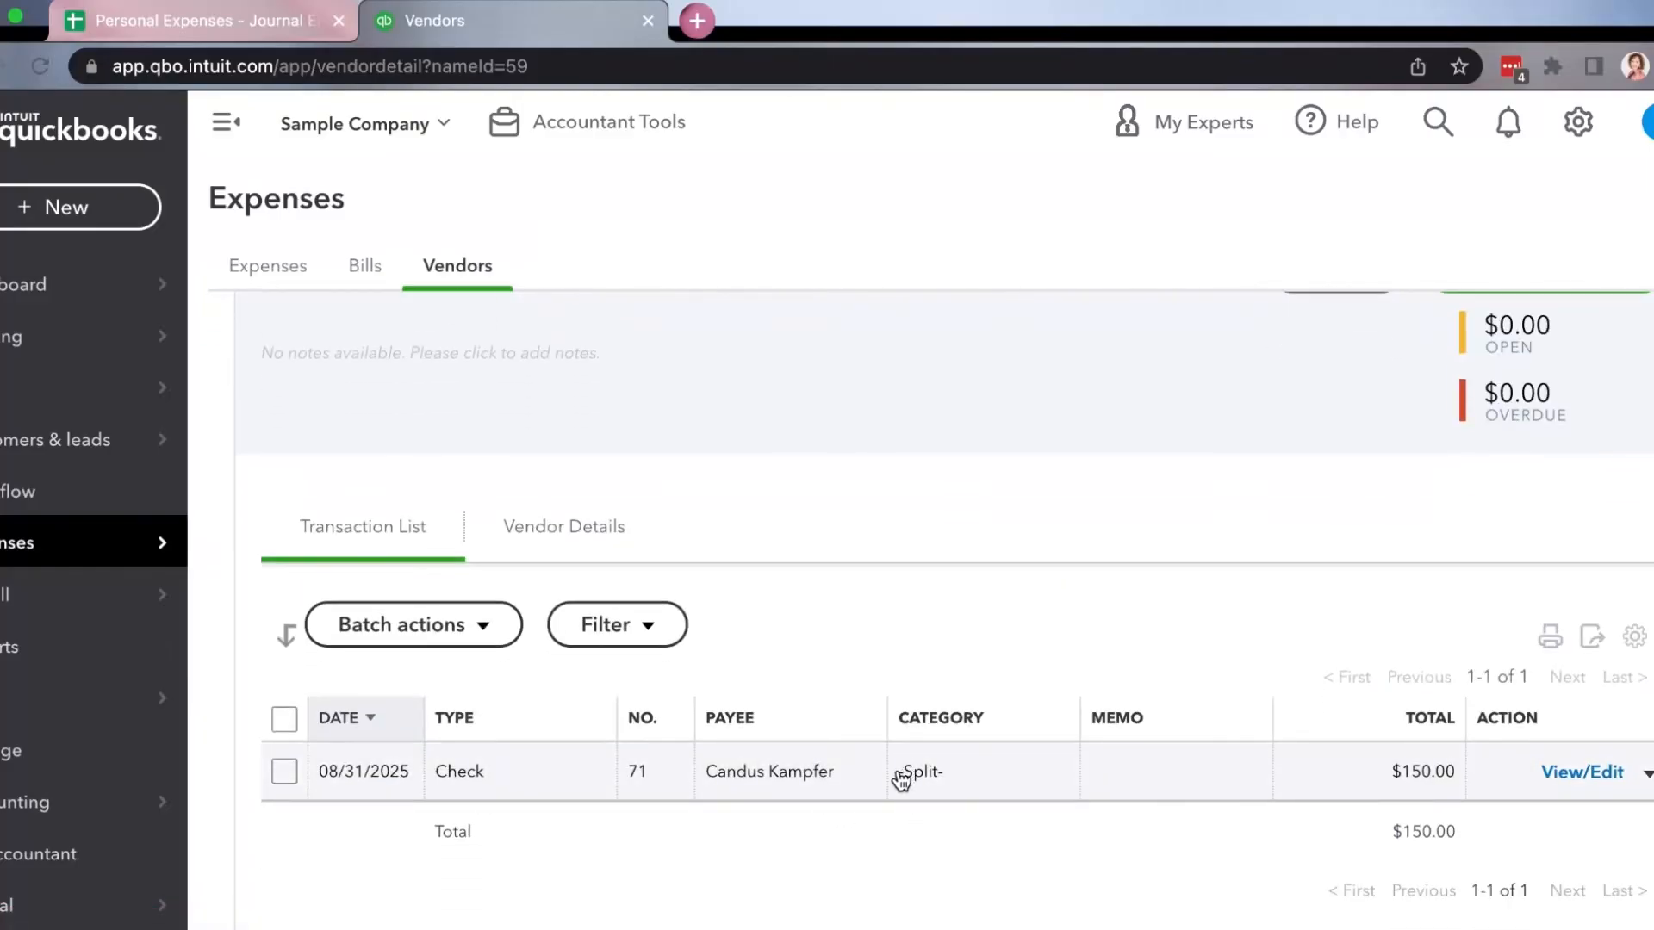
pyautogui.click(928, 775)
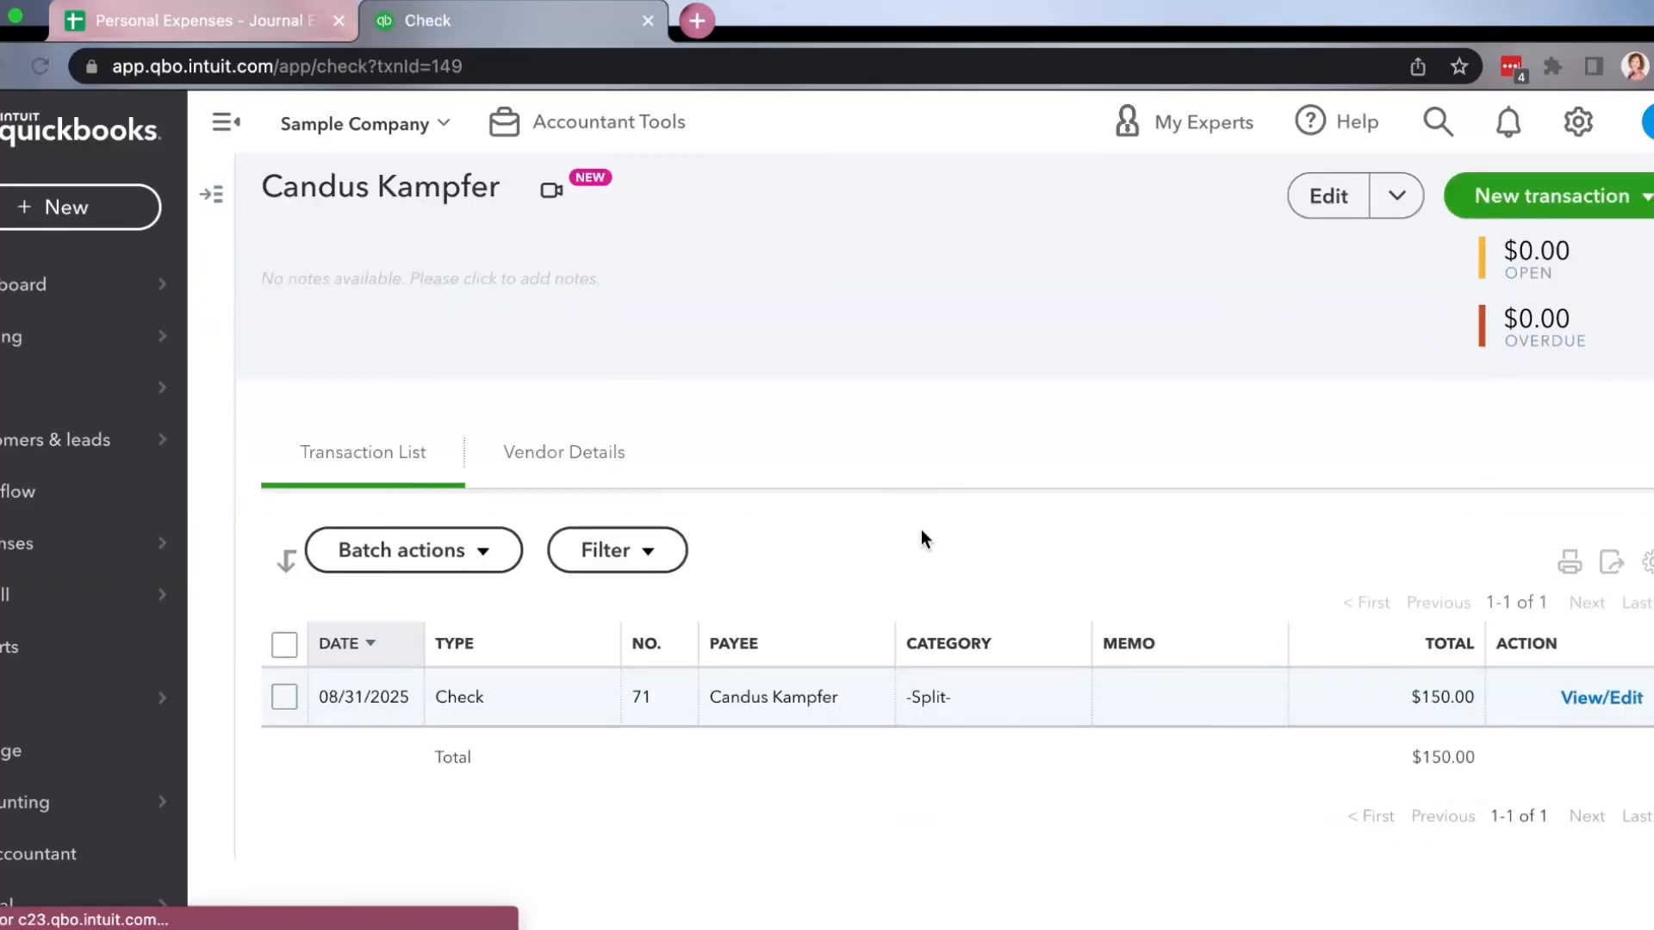